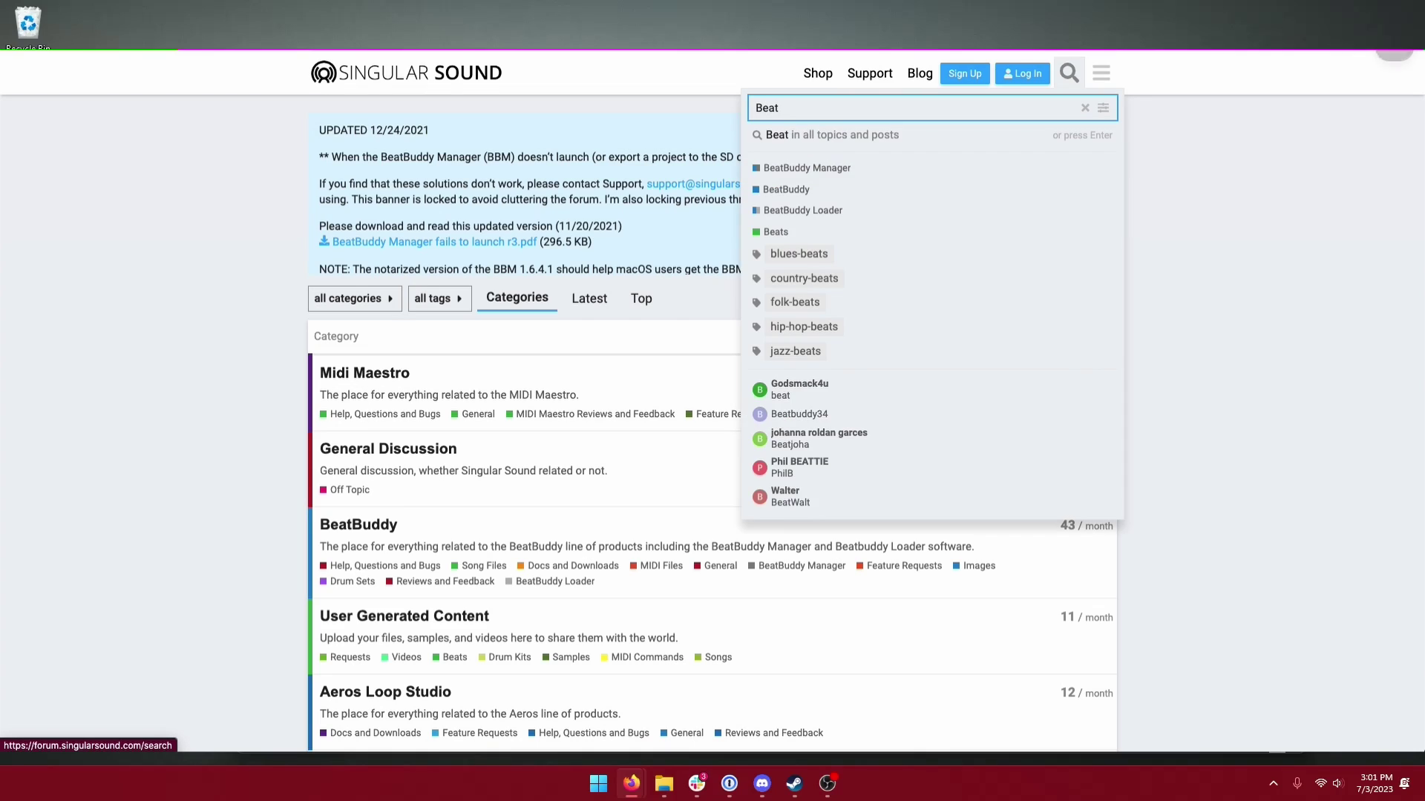
Search the forum for 'Buddy Loader' and get BeatBuddy Loader_1.0.2_Setup.dmg from the Software topic
{"action": "type", "text": "Buddy"}
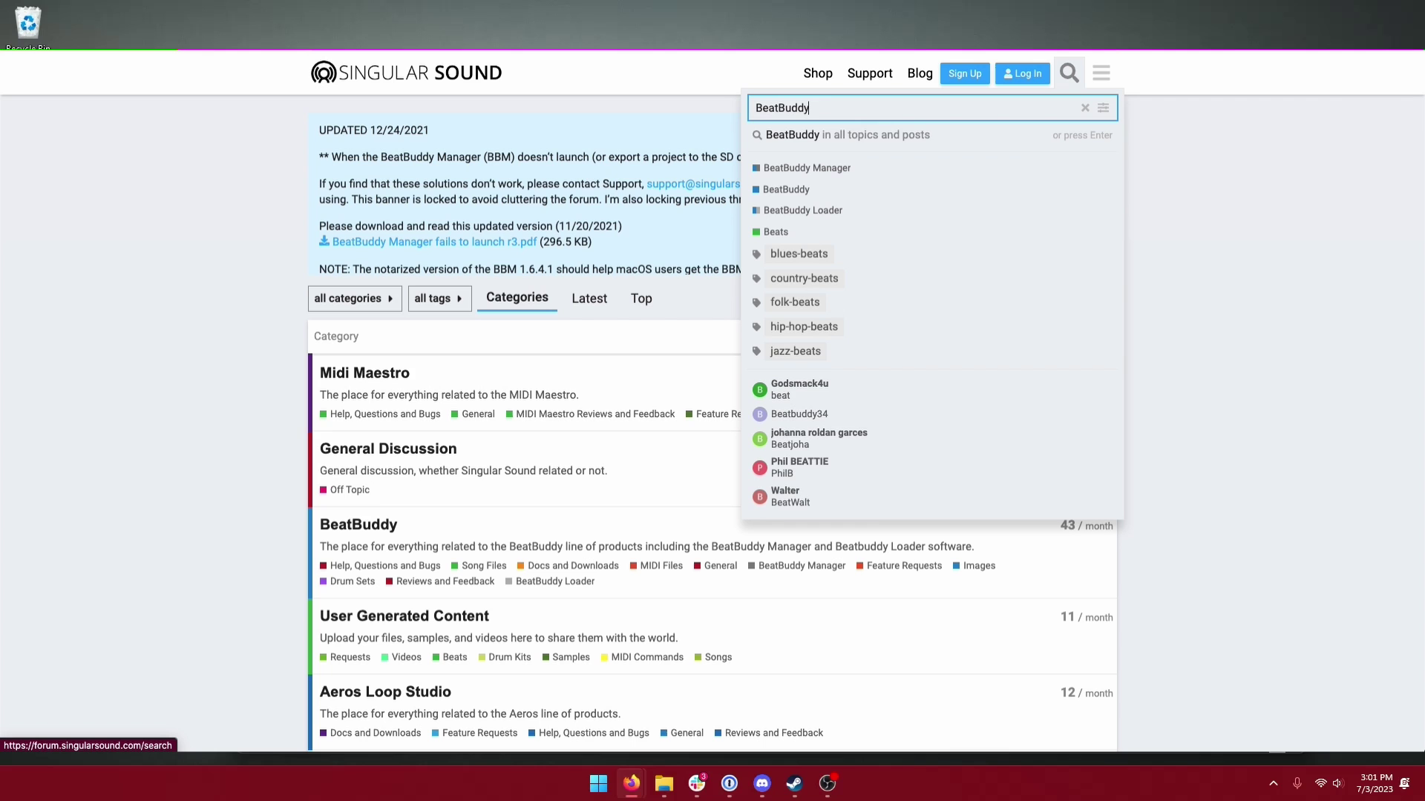
{"action": "type", "text": " Loader"}
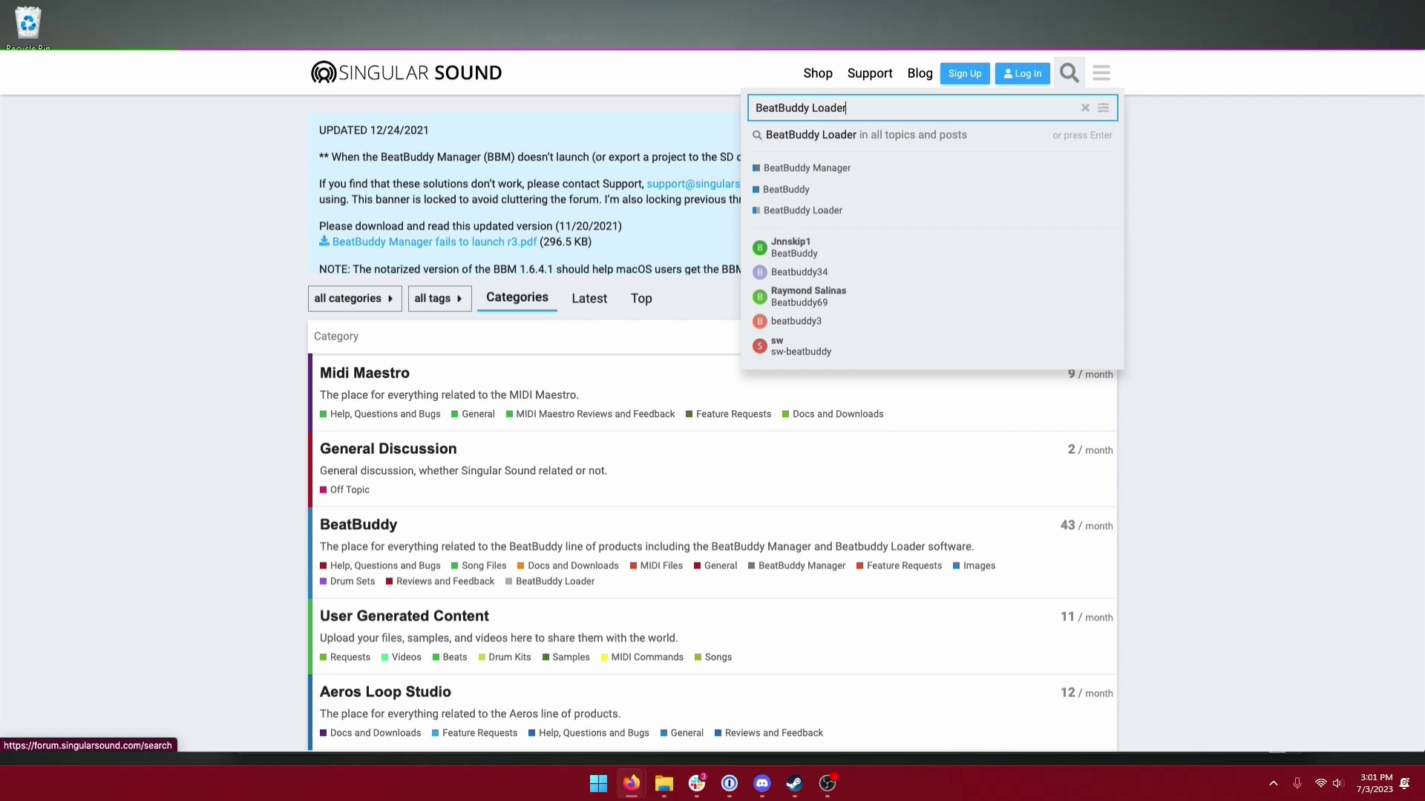
{"action": "left_click", "coordinate": [928, 137]}
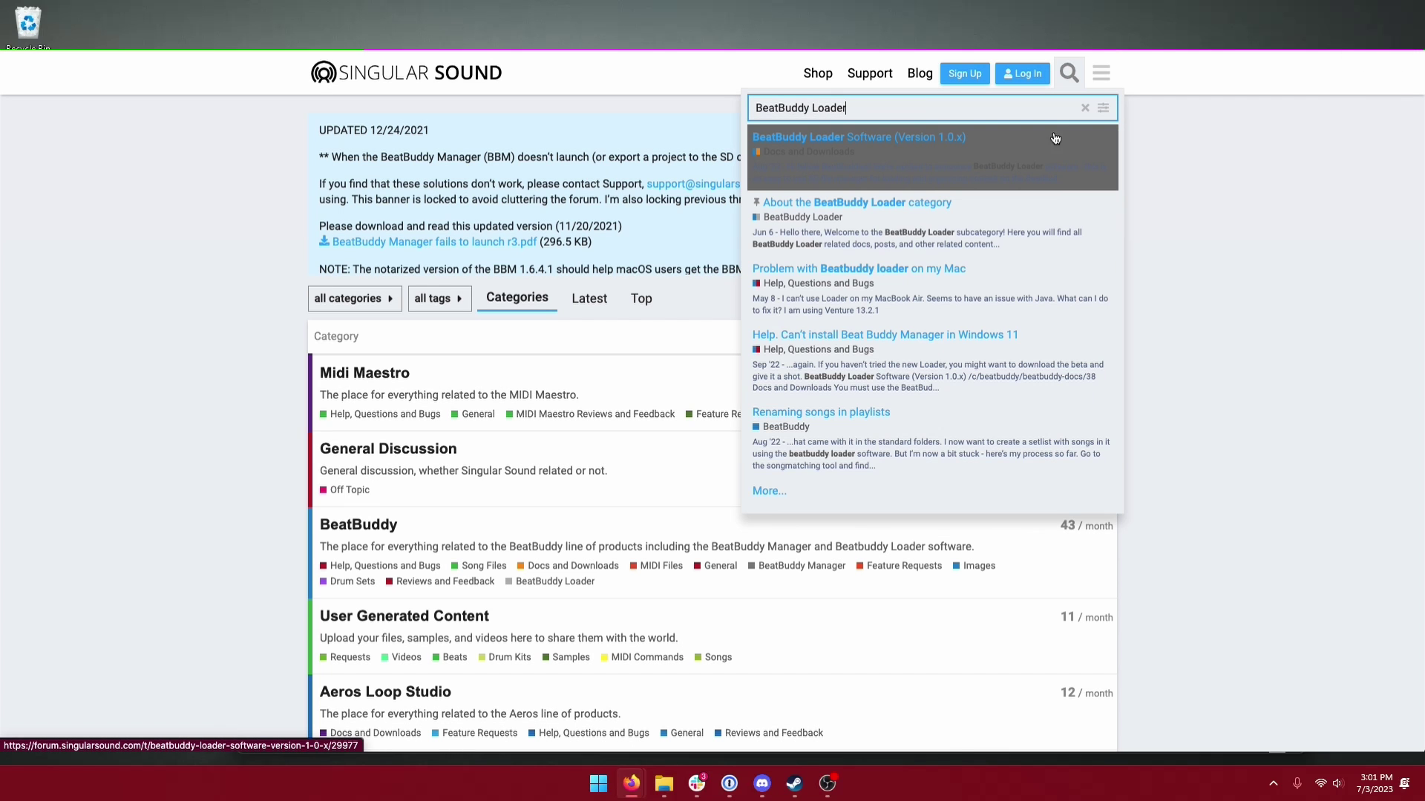
{"action": "left_click", "coordinate": [929, 158]}
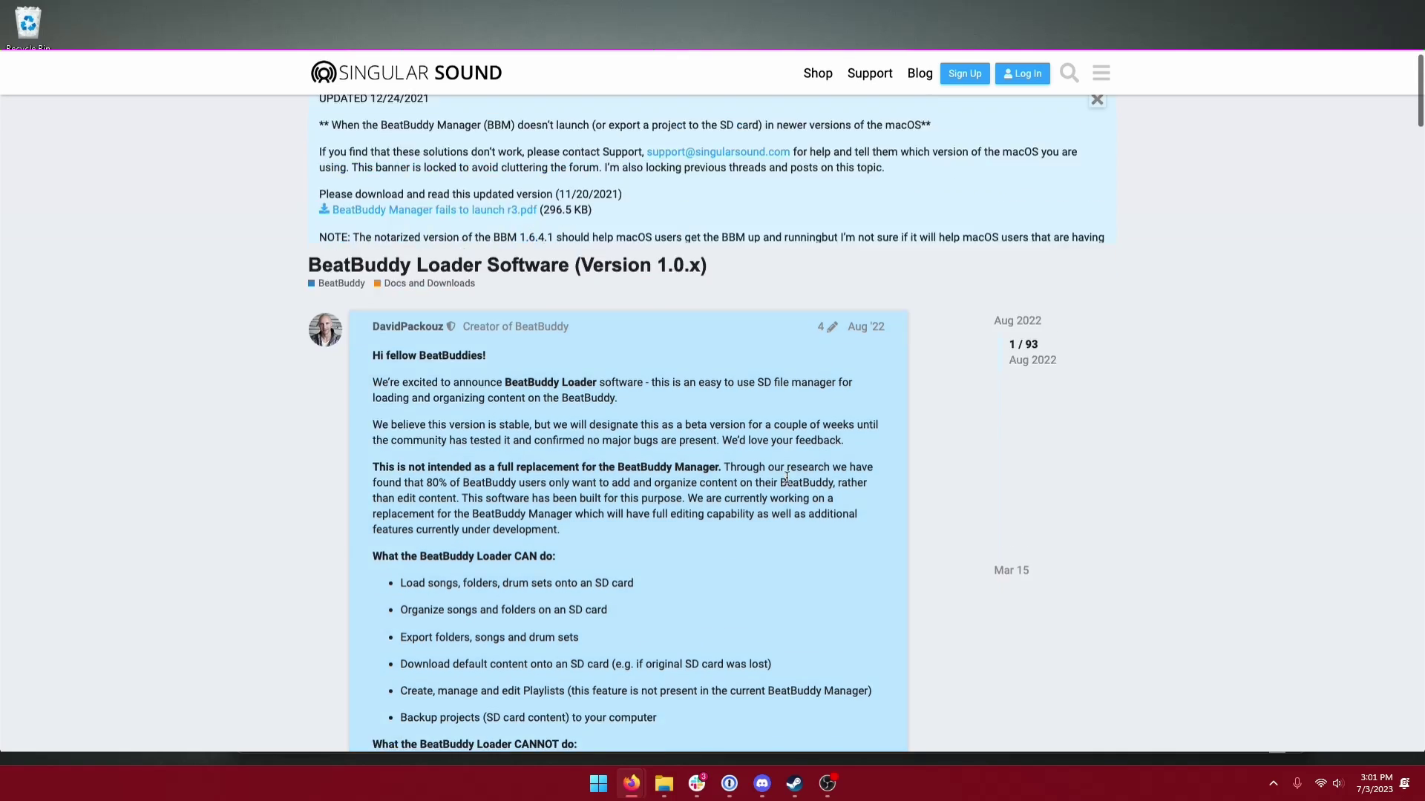
{"action": "scroll", "coordinate": [786, 478], "scroll_direction": "down", "scroll_amount": 8}
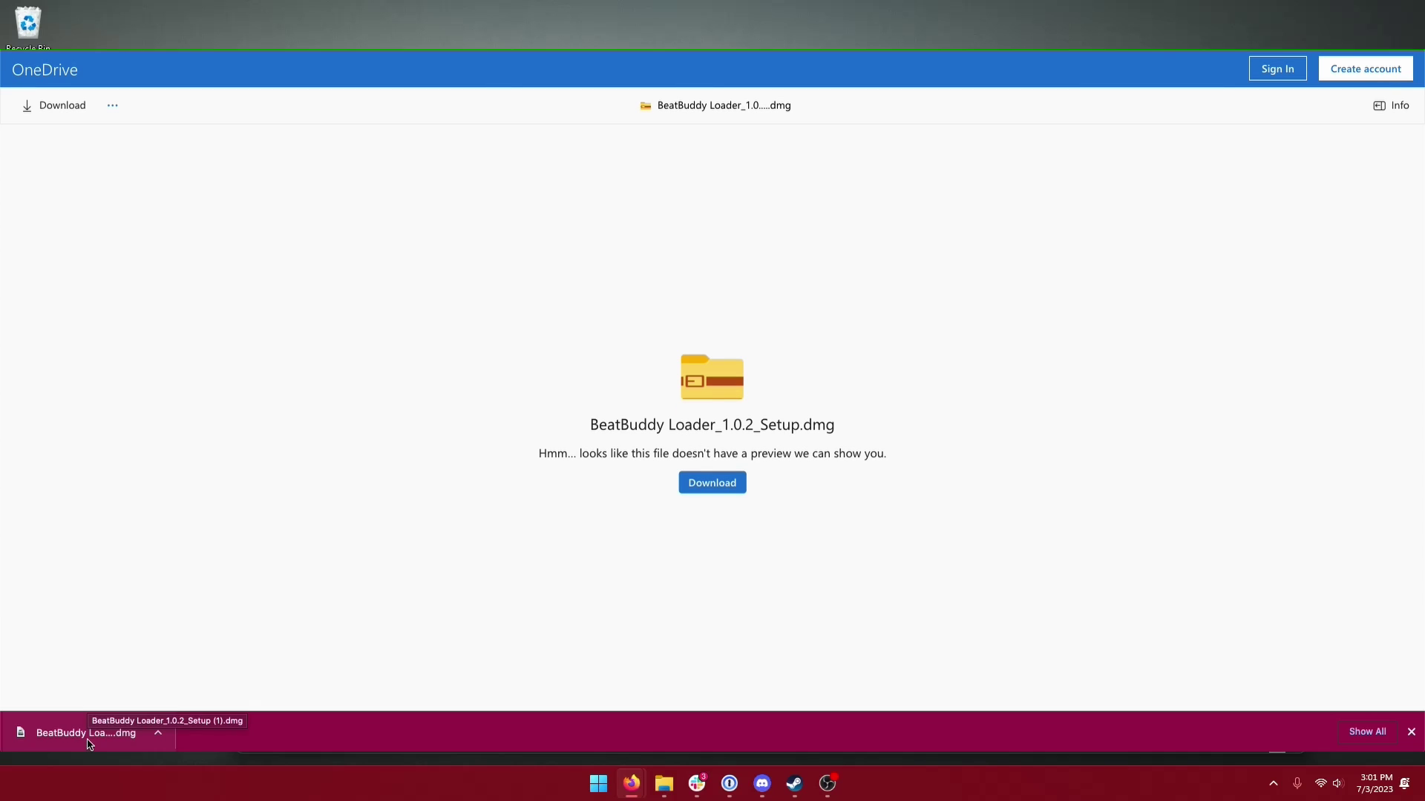
Copy BeatBuddy Loader from the disk image into Applications and locate the installed app there
{"action": "left_click", "coordinate": [87, 744]}
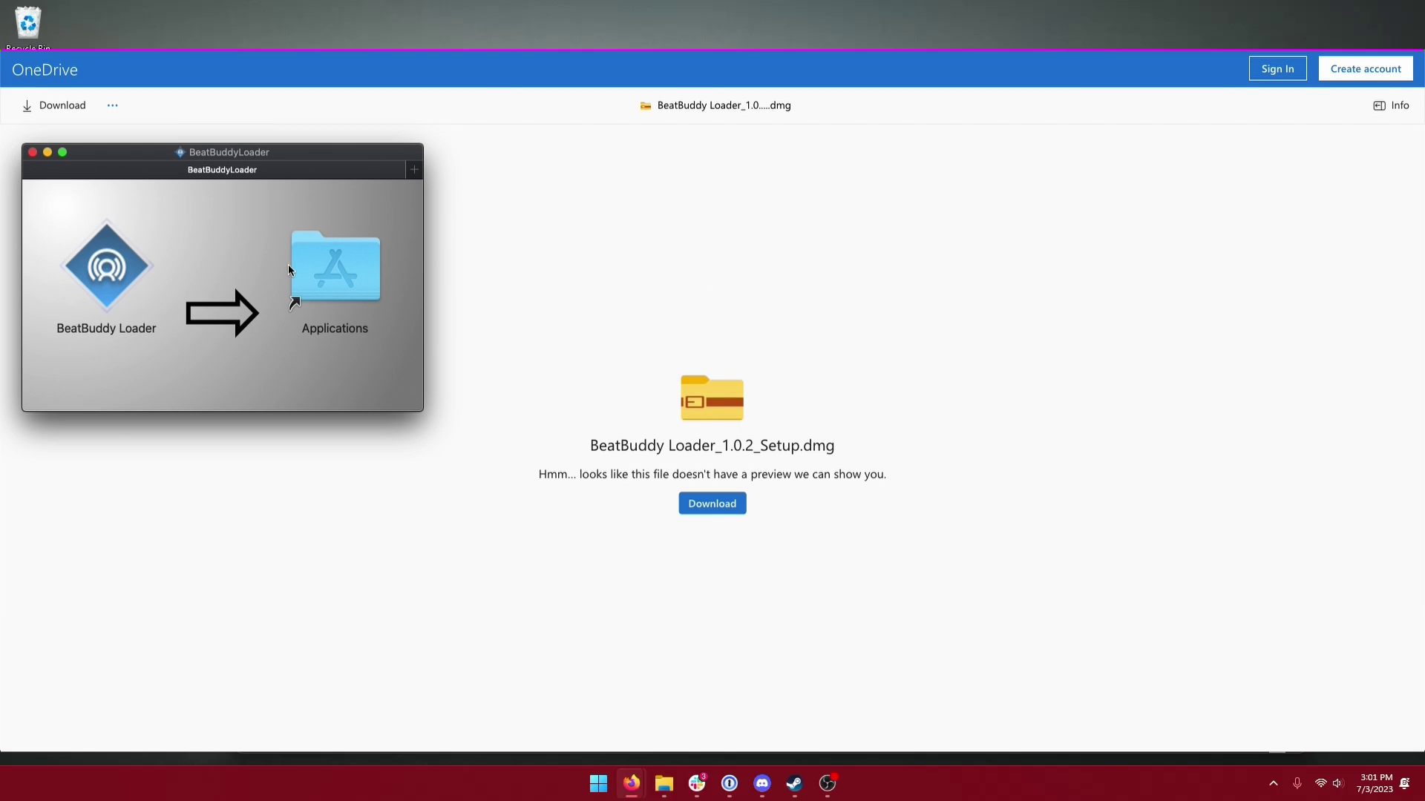
{"action": "left_click_drag", "start_coordinate": [146, 273], "coordinate": [321, 267]}
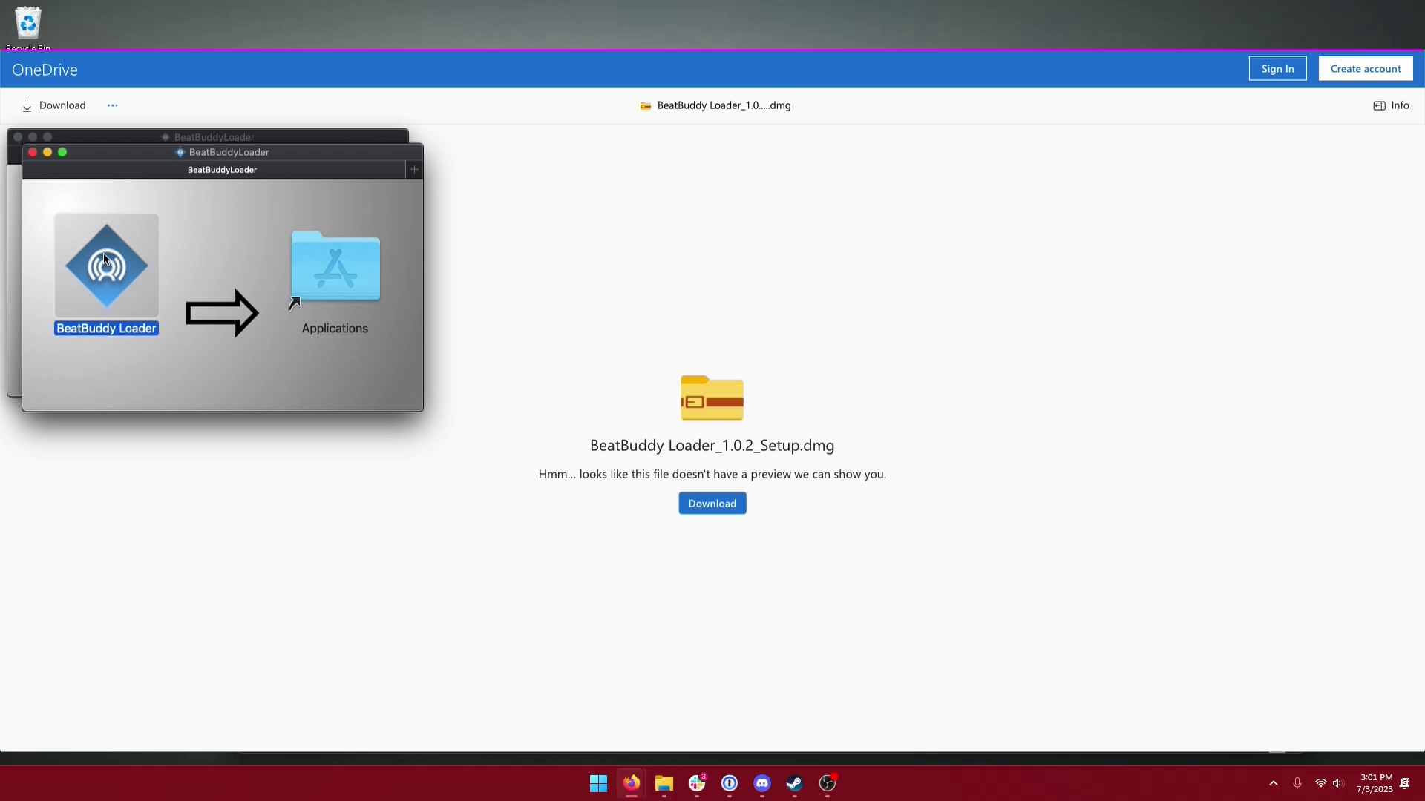
{"action": "left_click", "coordinate": [331, 261]}
{"action": "double_click", "coordinate": [331, 262]}
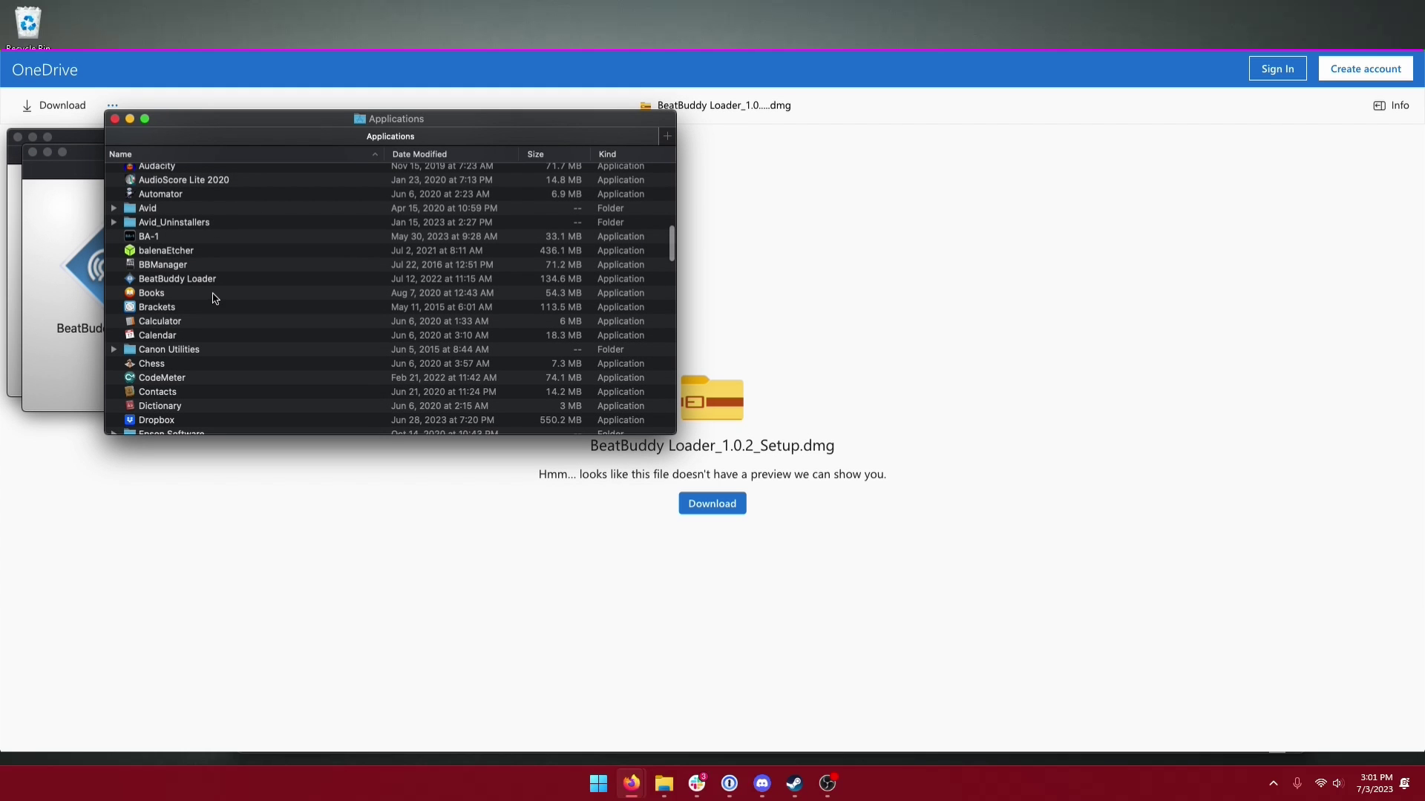
{"action": "scroll", "coordinate": [215, 297], "scroll_direction": "down", "scroll_amount": 3}
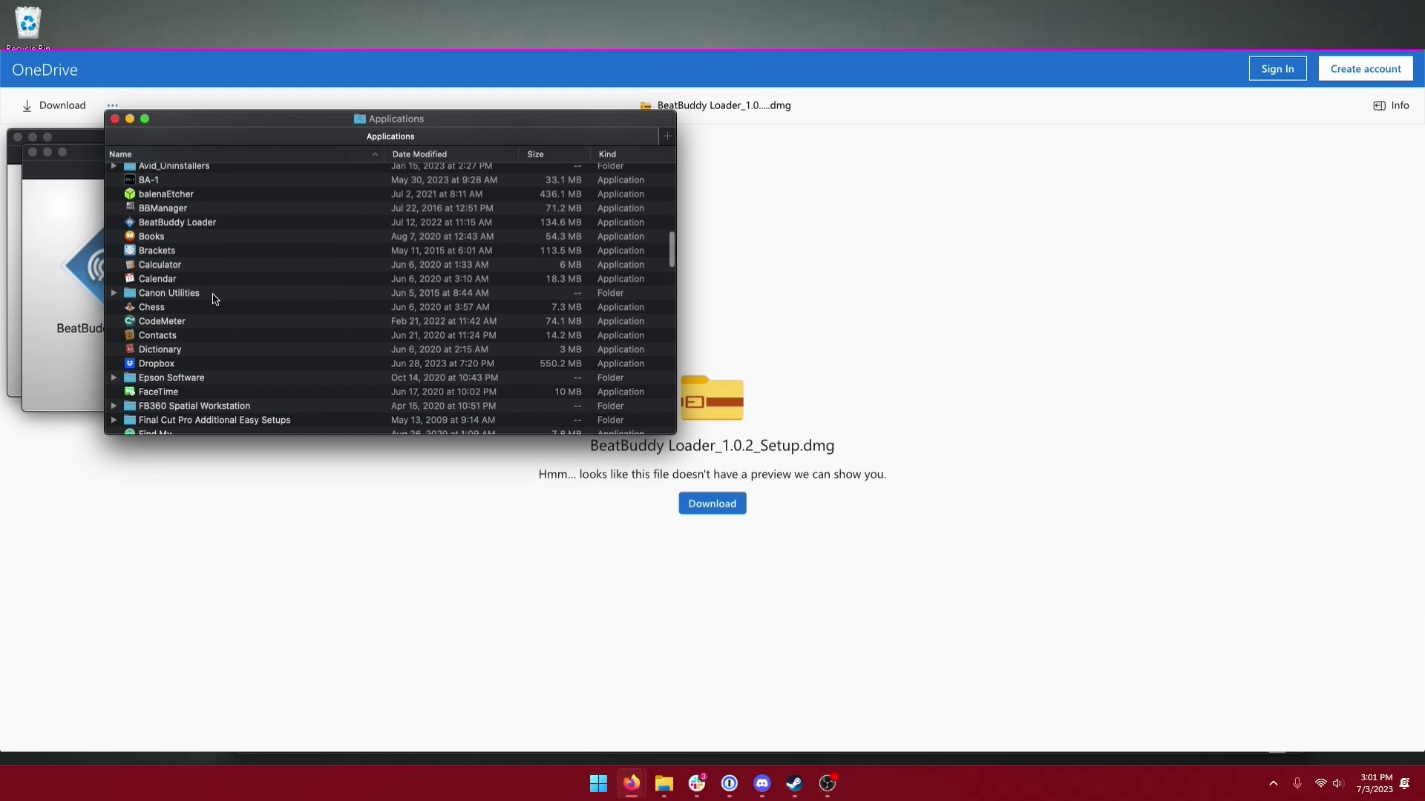
{"action": "left_click", "coordinate": [197, 223]}
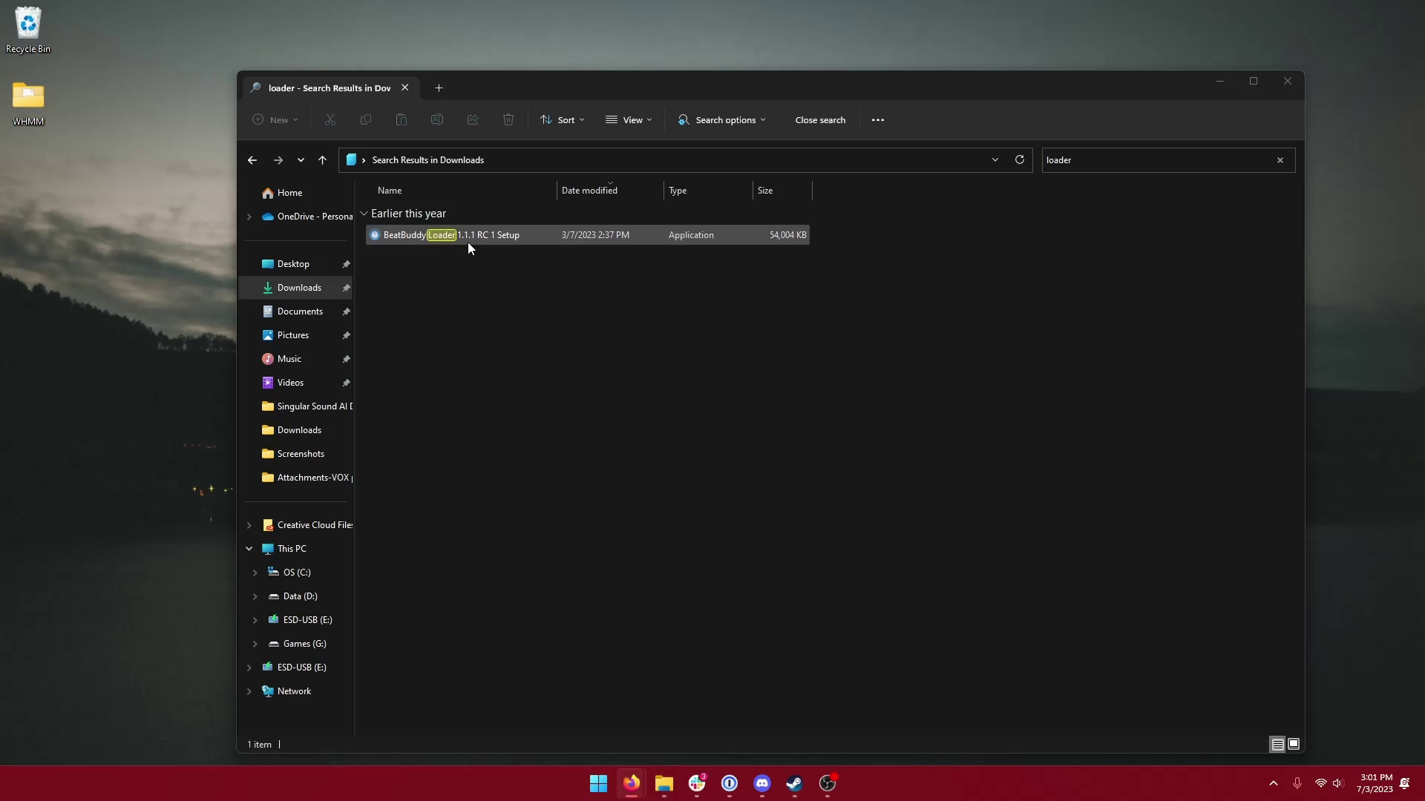
Install BeatBuddy Loader 1.1.1 RC 1 with the default location and Singular Sound Start Menu folder
{"action": "double_click", "coordinate": [468, 239]}
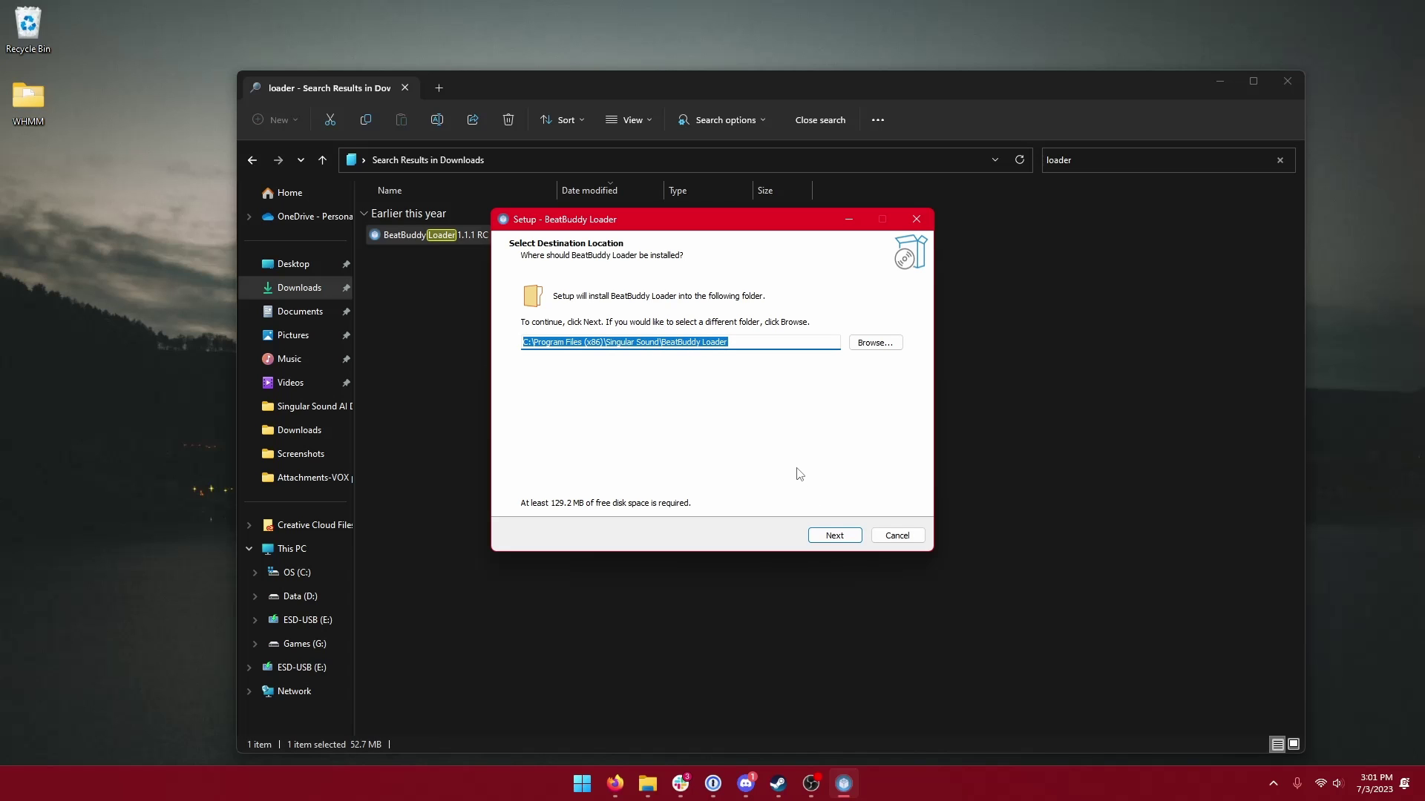
{"action": "left_click", "coordinate": [849, 536]}
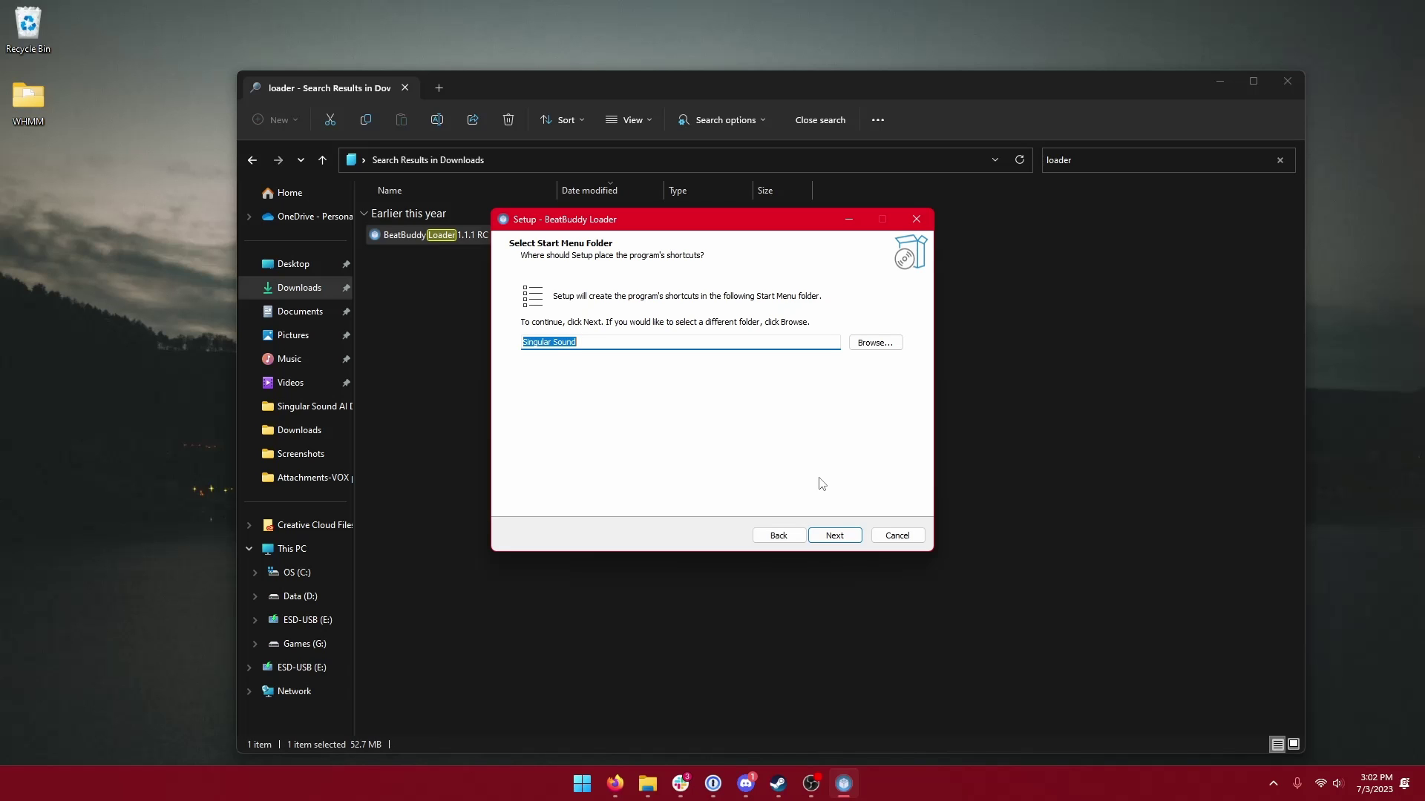
{"action": "left_click", "coordinate": [834, 535]}
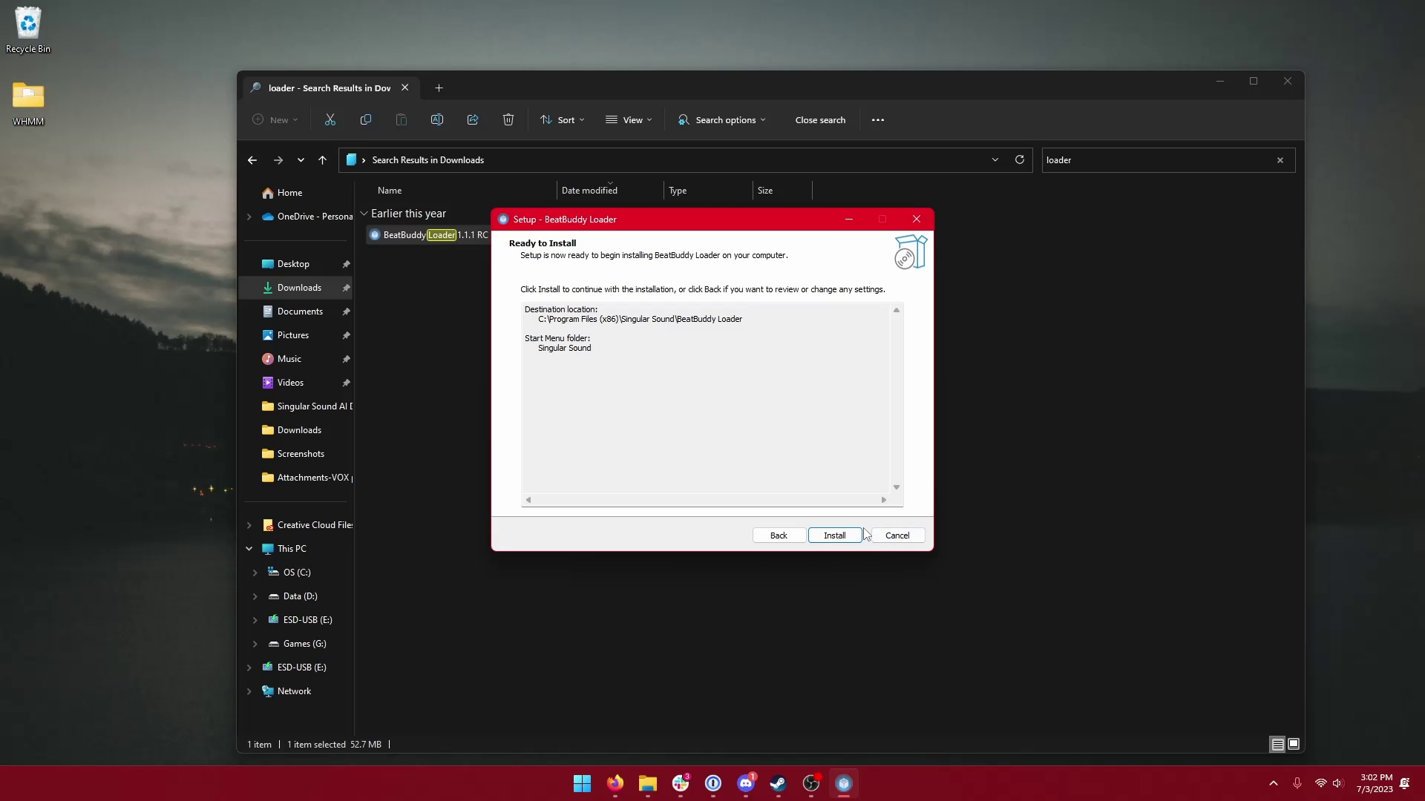
{"action": "left_click", "coordinate": [834, 535]}
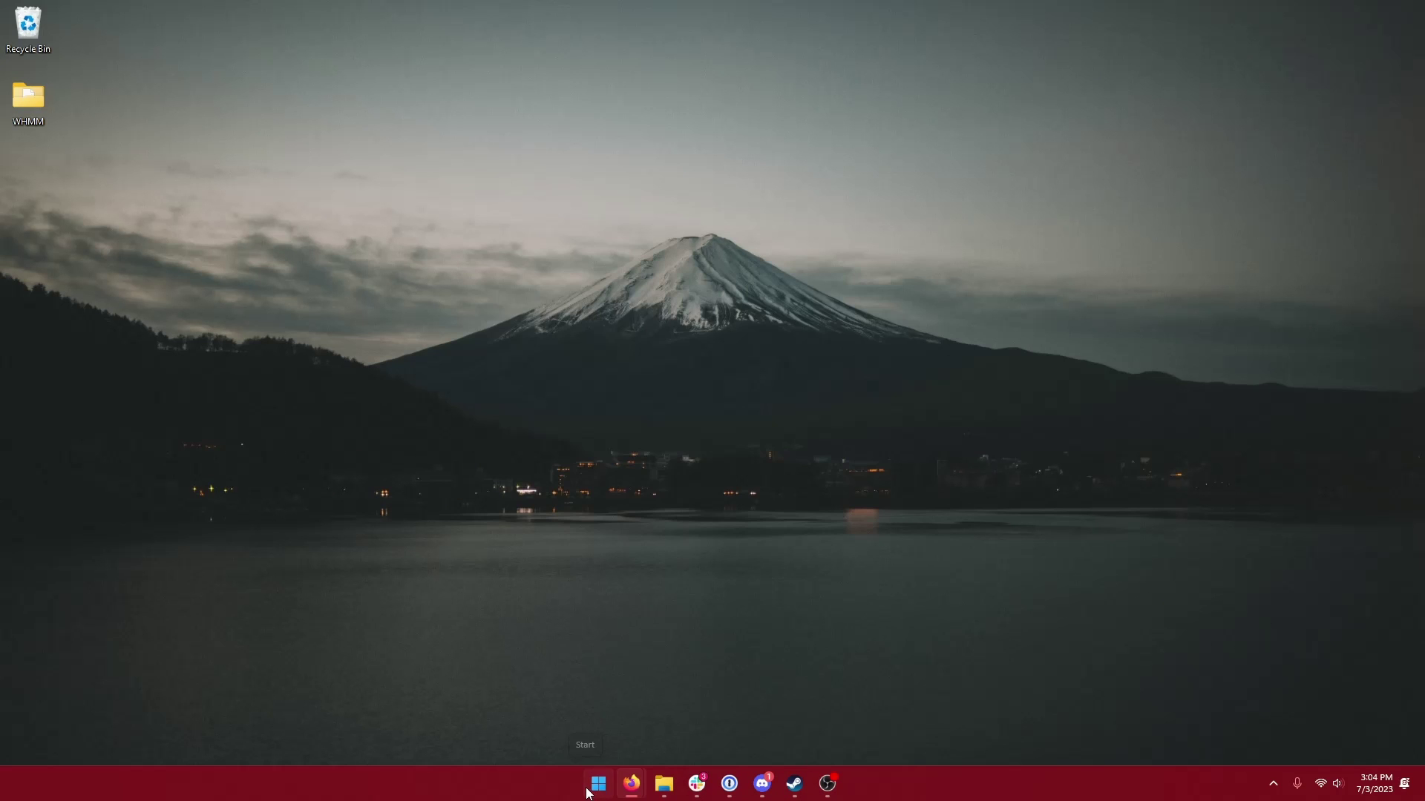
Launch BeatBuddy Loader by searching 'load' in the Start menu
{"action": "left_click", "coordinate": [598, 783]}
{"action": "left_click", "coordinate": [688, 255]}
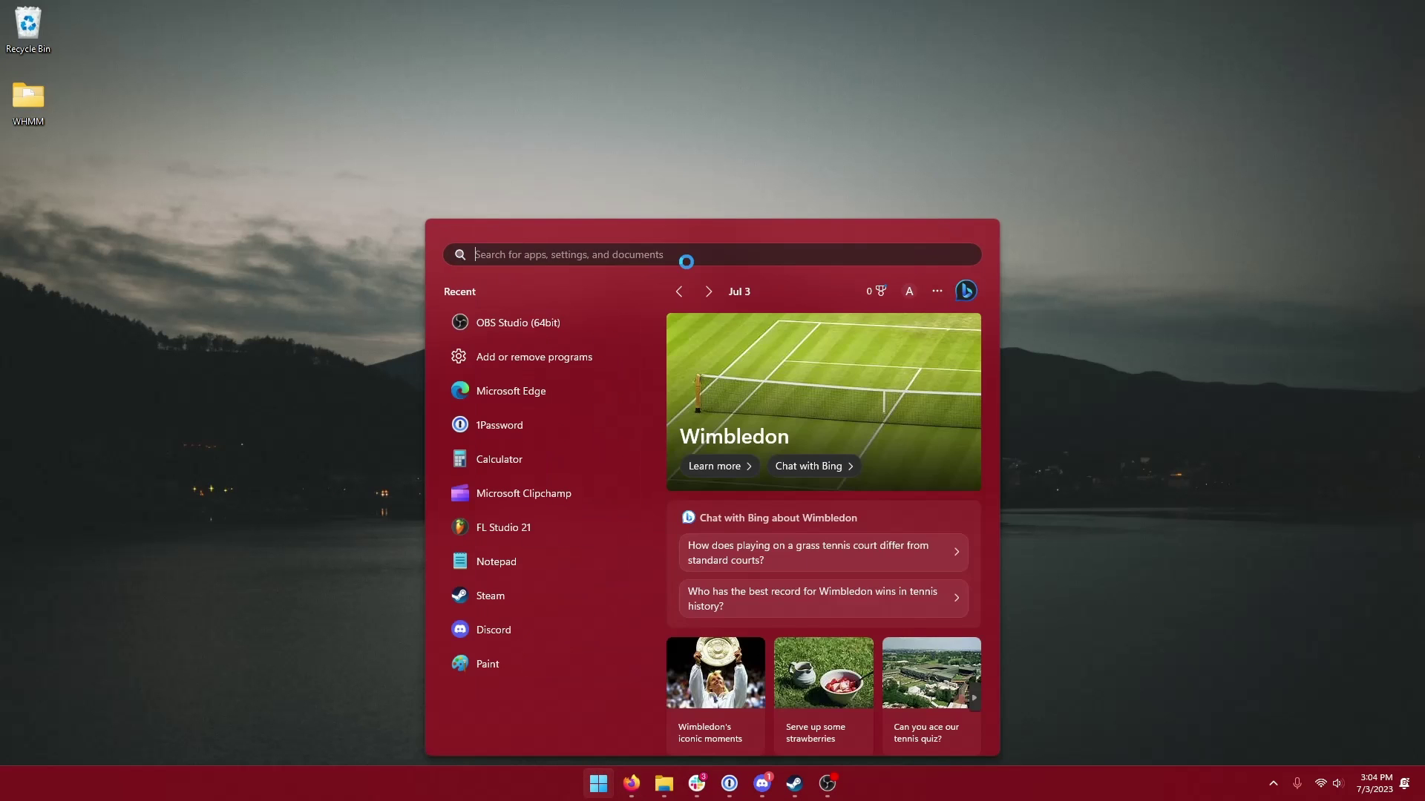
{"action": "type", "text": "load"}
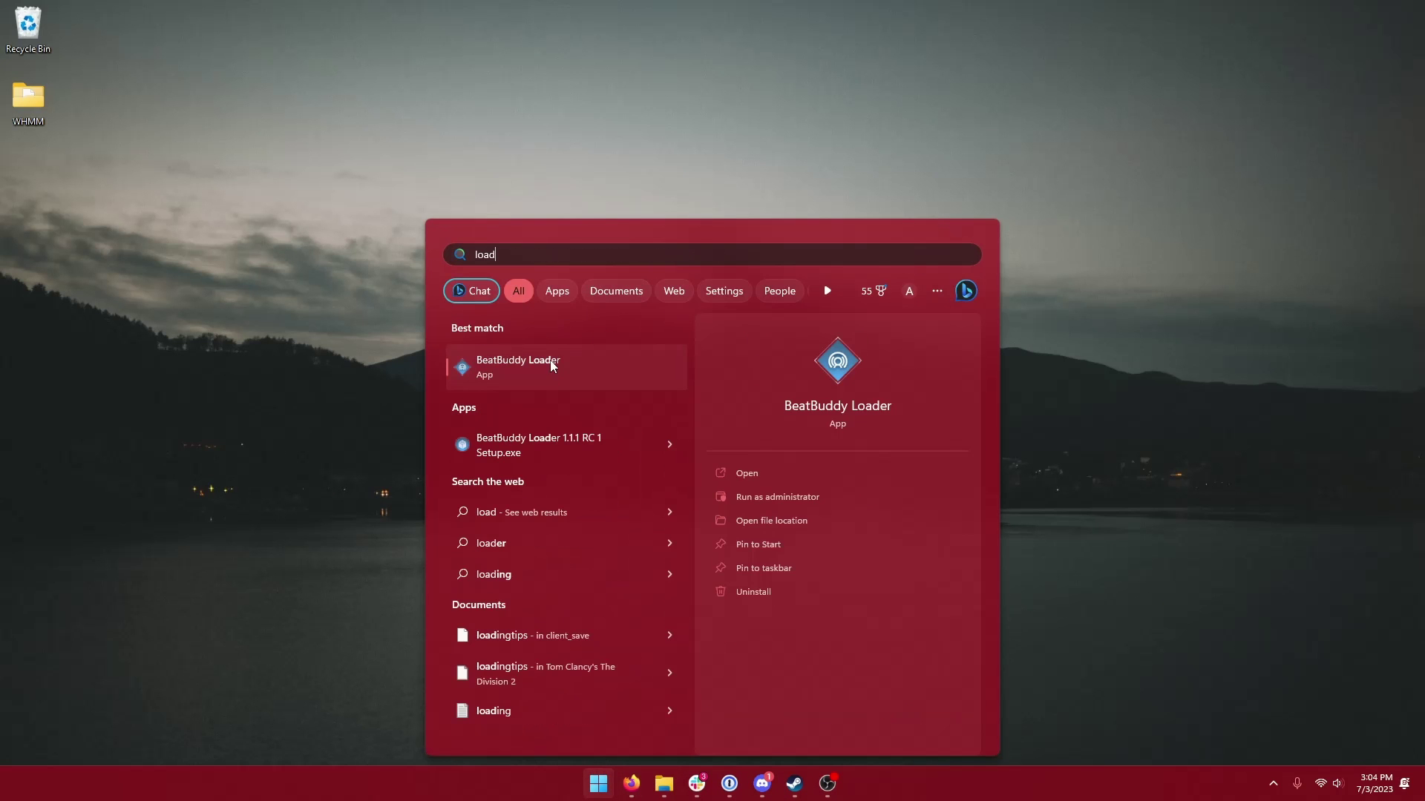
{"action": "left_click", "coordinate": [553, 364]}
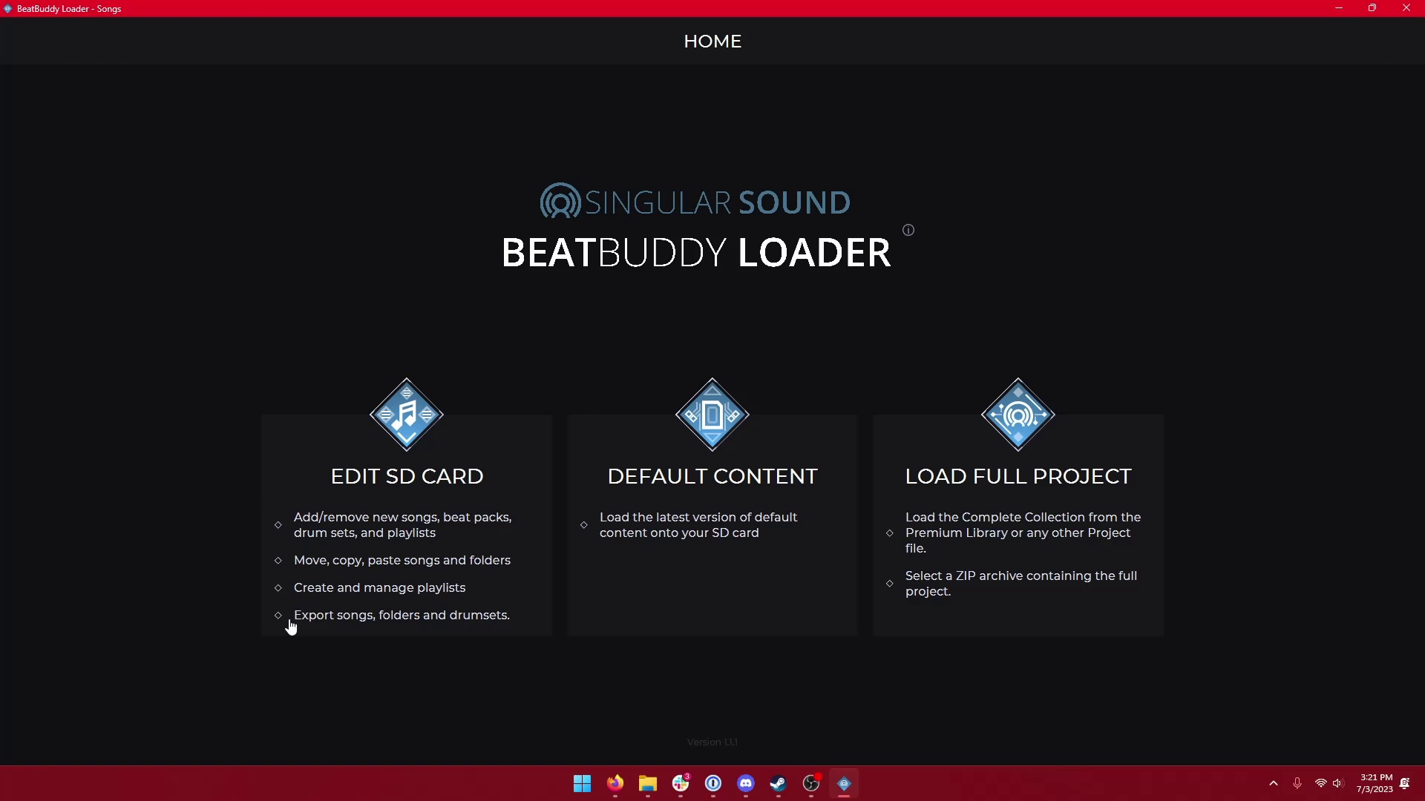
Choose Edit SD Card and select the 3.7 GB Removable Disk as the device
{"action": "left_click", "coordinate": [354, 481]}
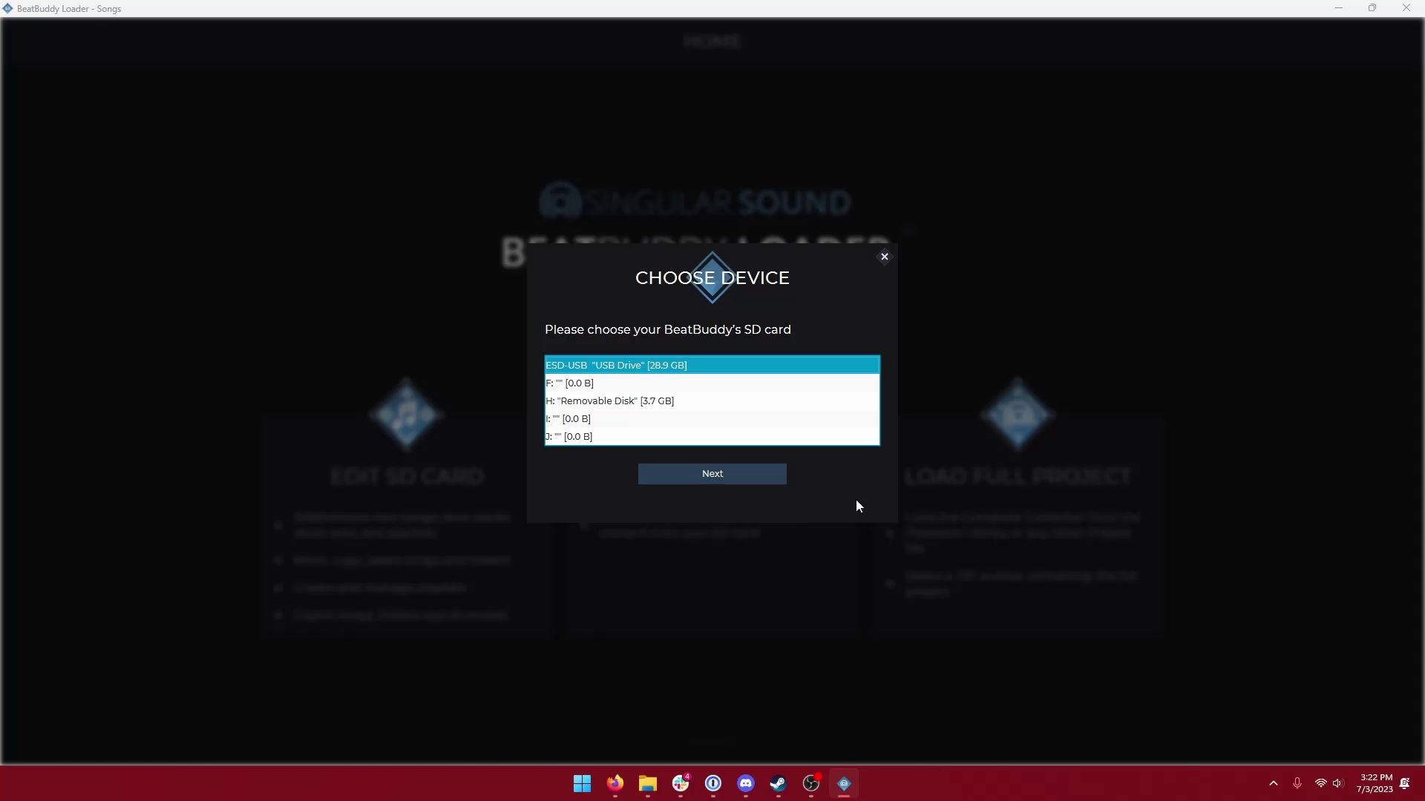
{"action": "left_click", "coordinate": [636, 401]}
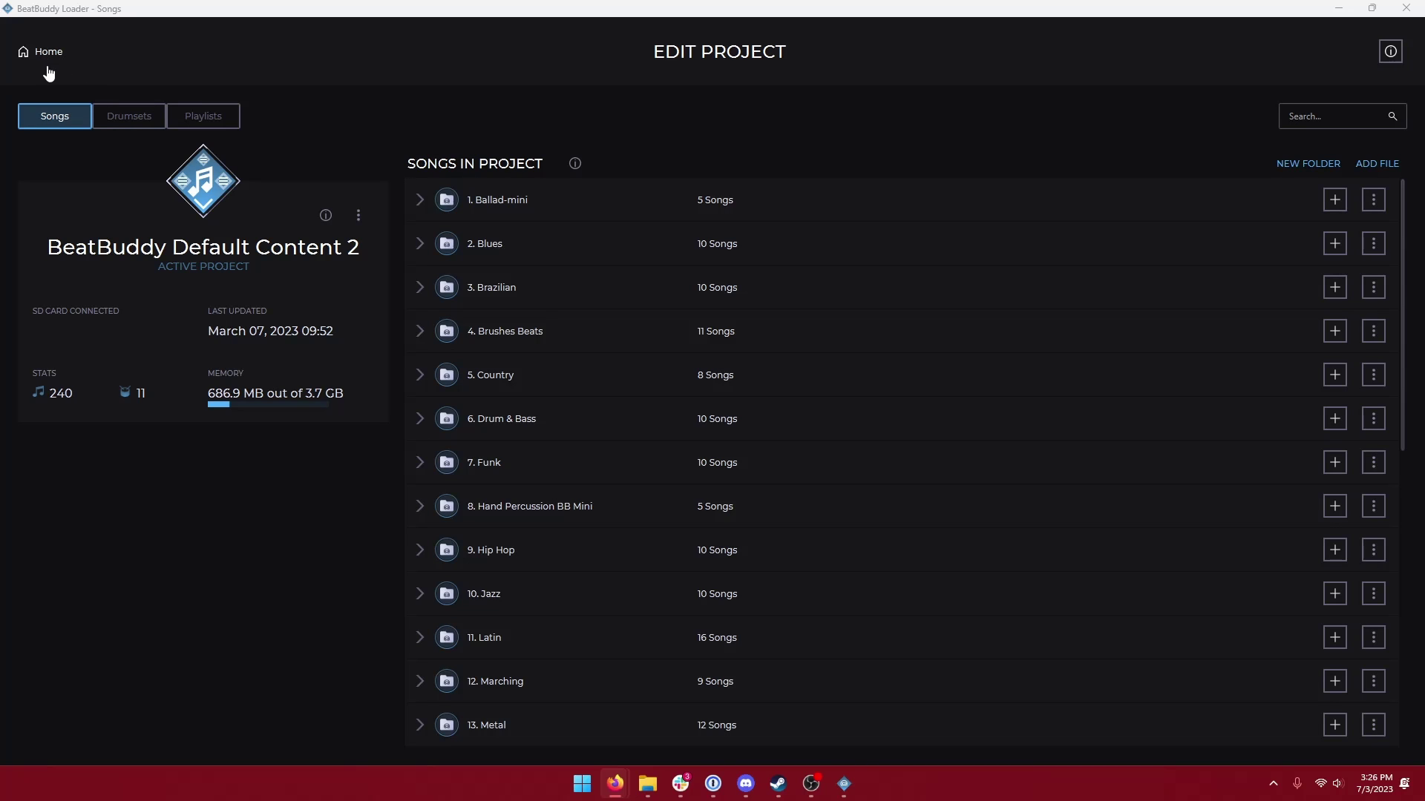
{"action": "left_click", "coordinate": [108, 122]}
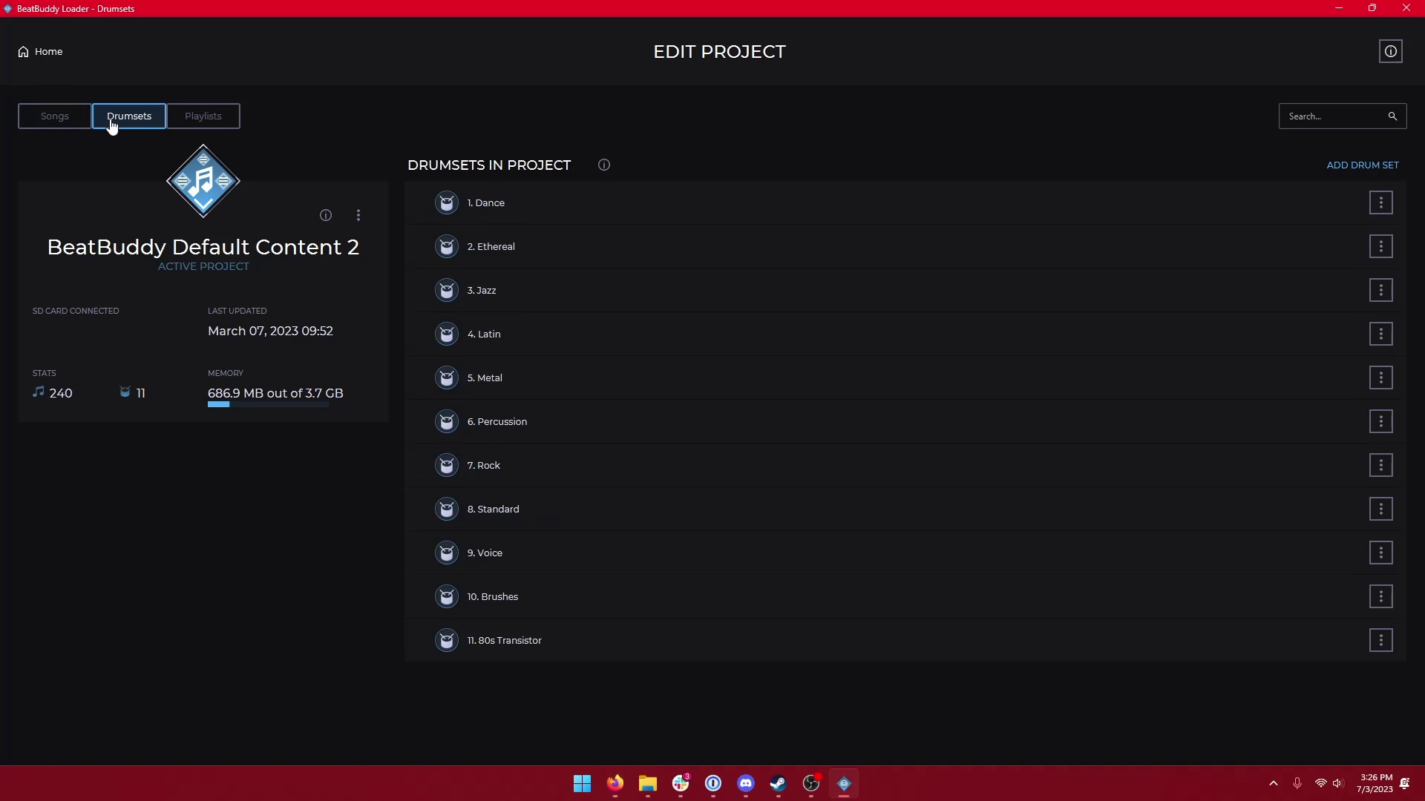
{"action": "left_click", "coordinate": [209, 123]}
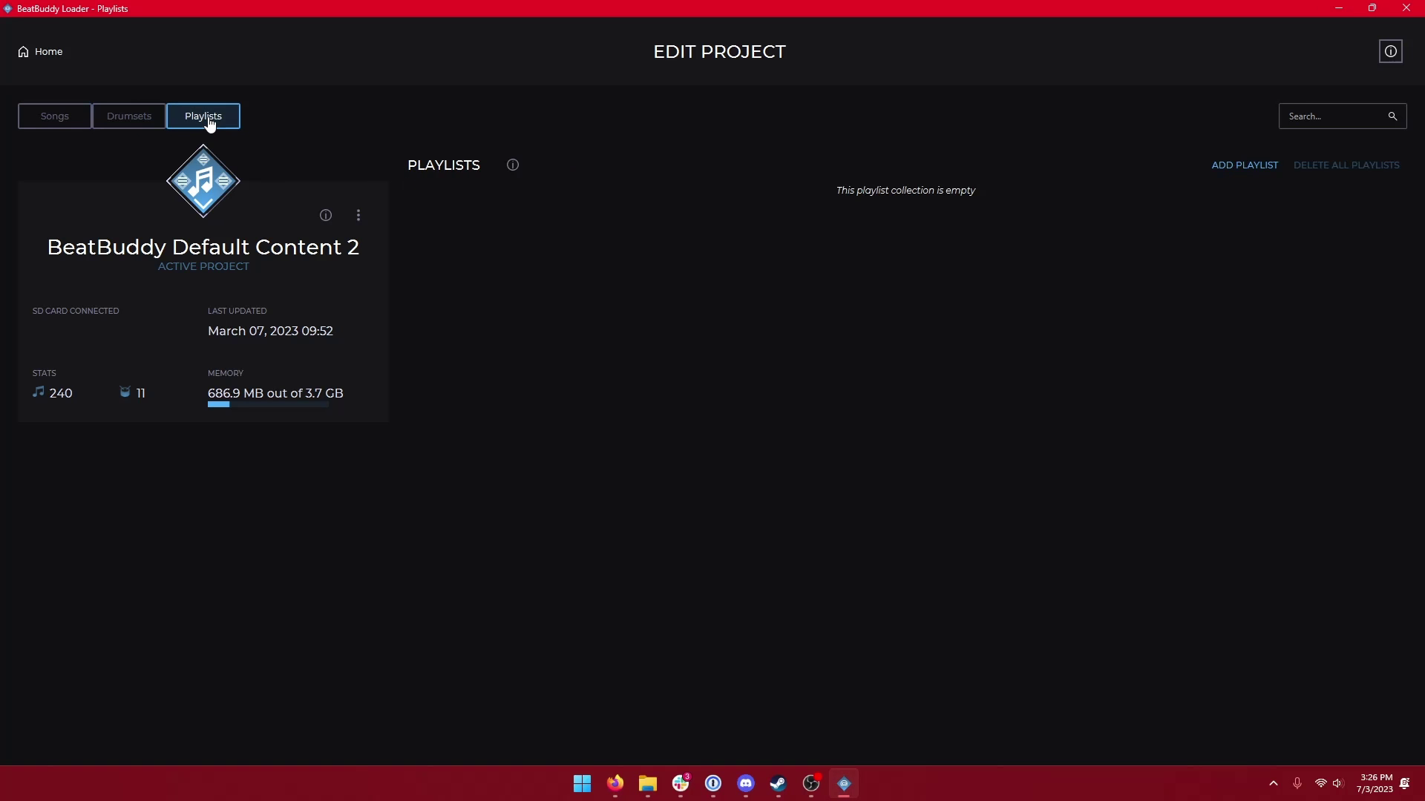
{"action": "left_click", "coordinate": [35, 117]}
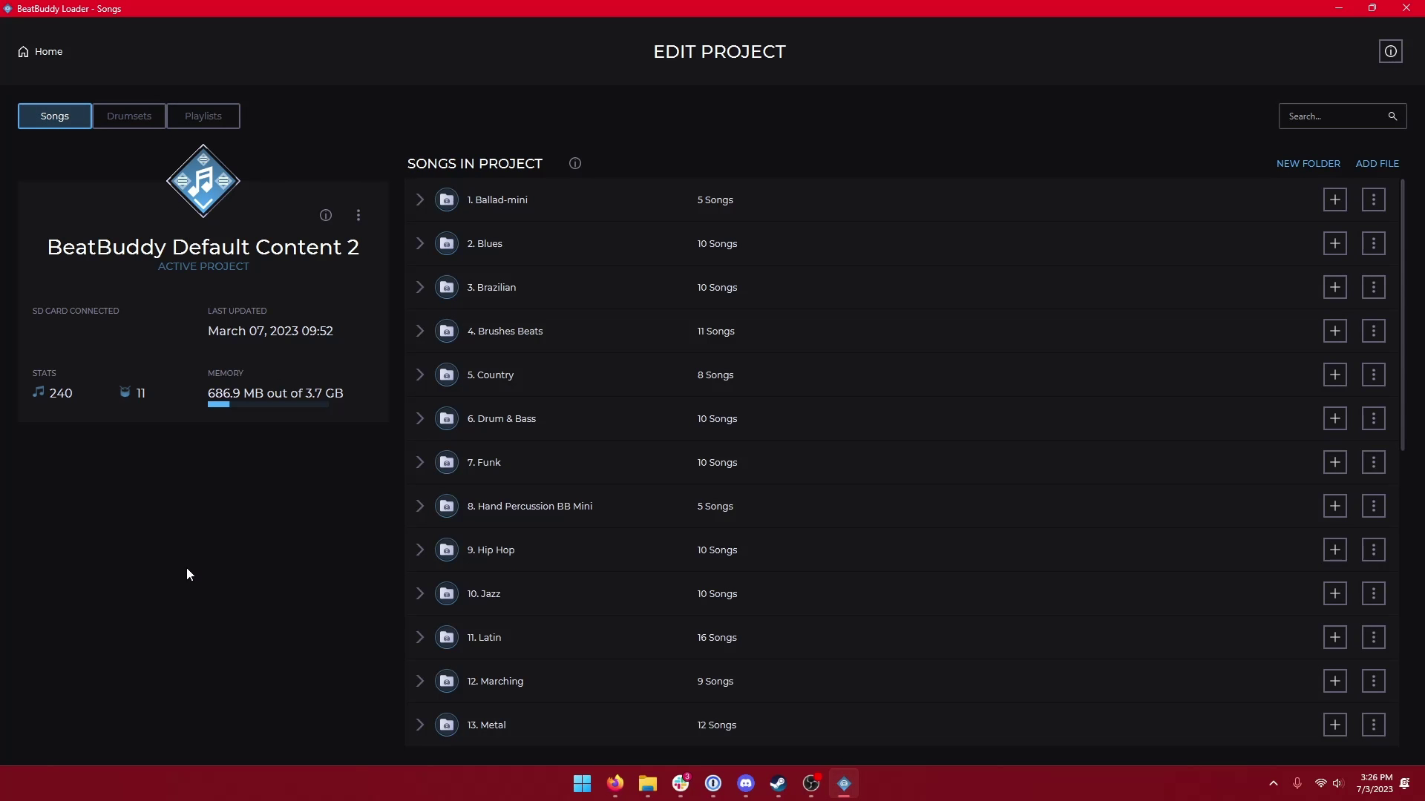
{"action": "key", "text": "ctrl+Tab"}
{"action": "key", "text": "ctrl+Tab"}
{"action": "key", "text": "ctrl+Tab"}
Remove the trailing '2' so the project reads 'BeatBuddy Default Content'
{"action": "double_click", "coordinate": [245, 248]}
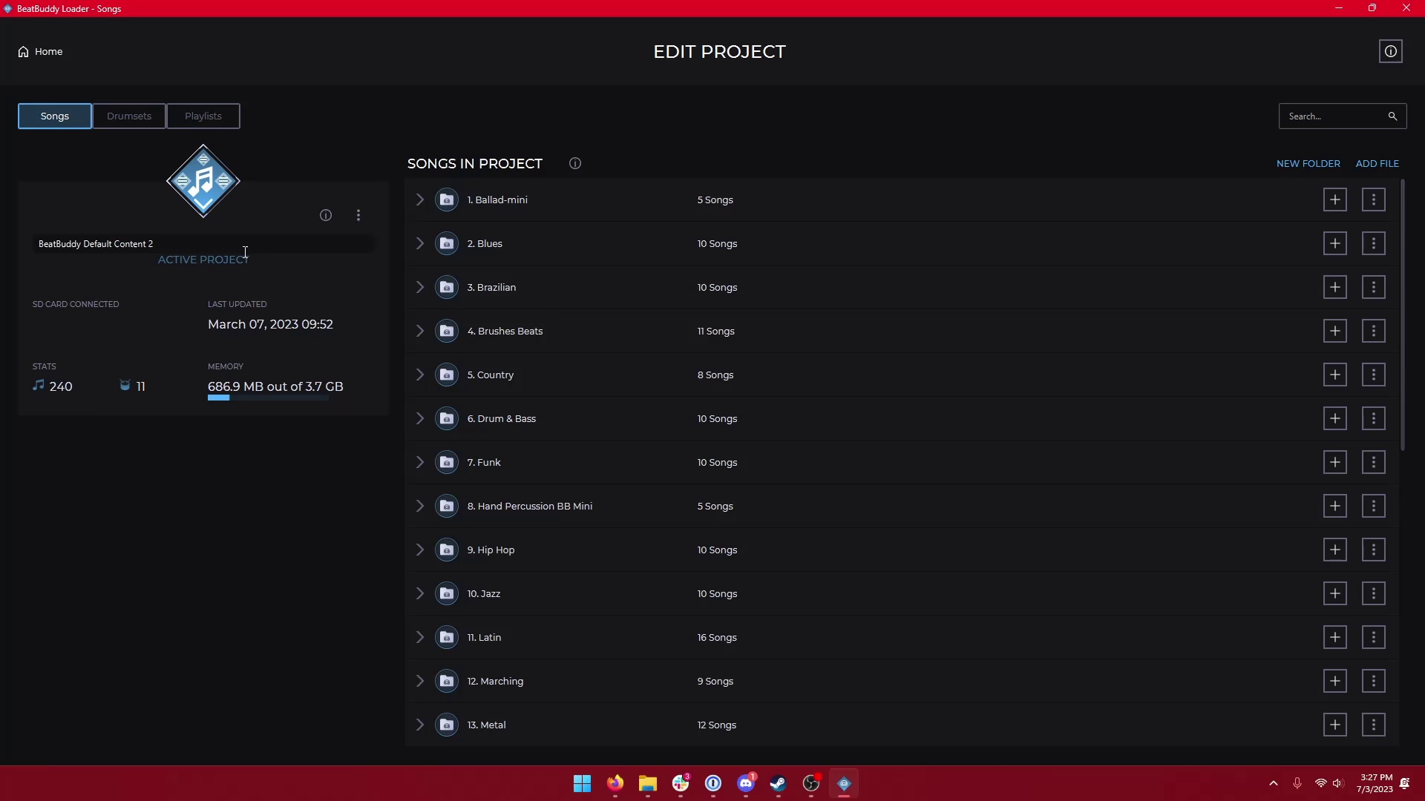
{"action": "key", "text": "BackSpace"}
{"action": "key", "text": "Return"}
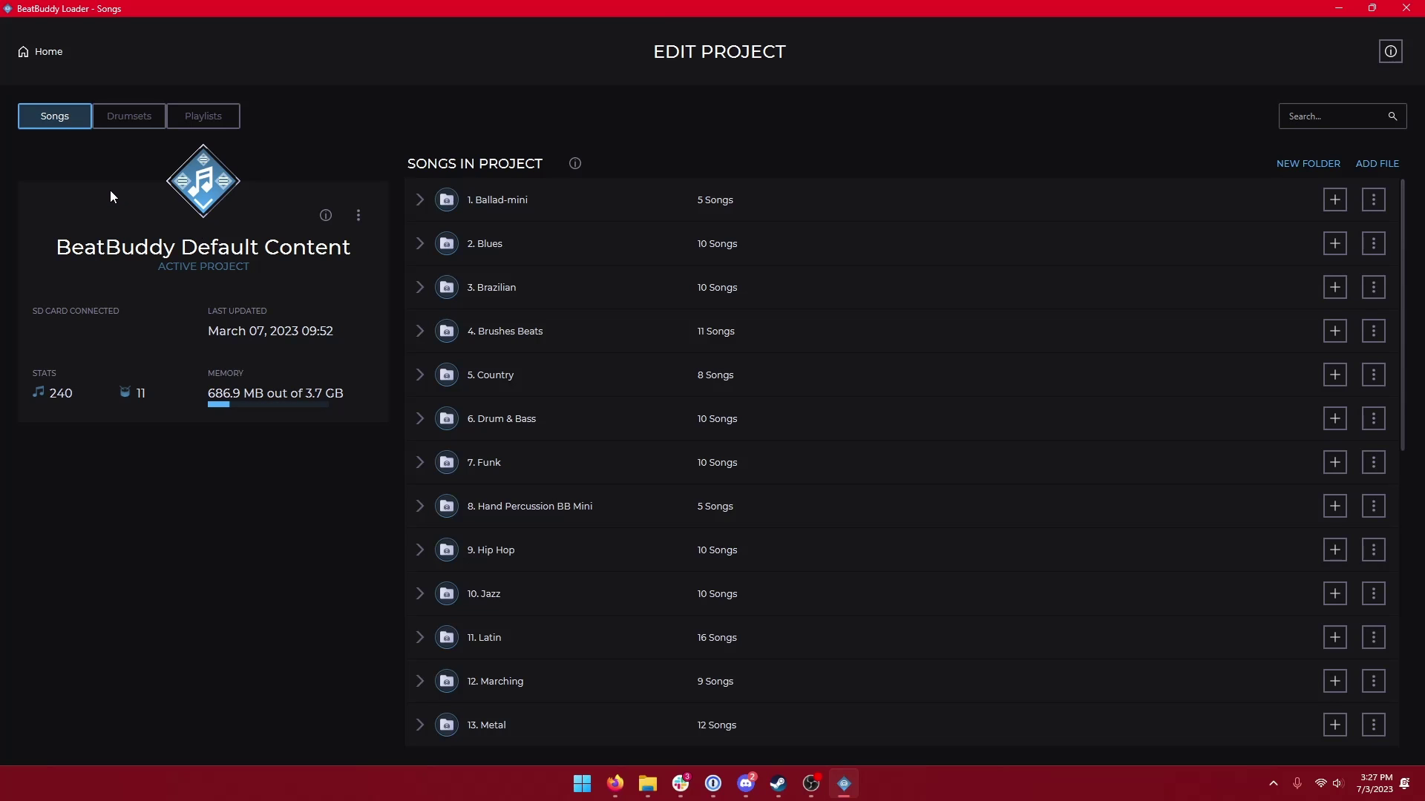
{"action": "left_click", "coordinate": [109, 244]}
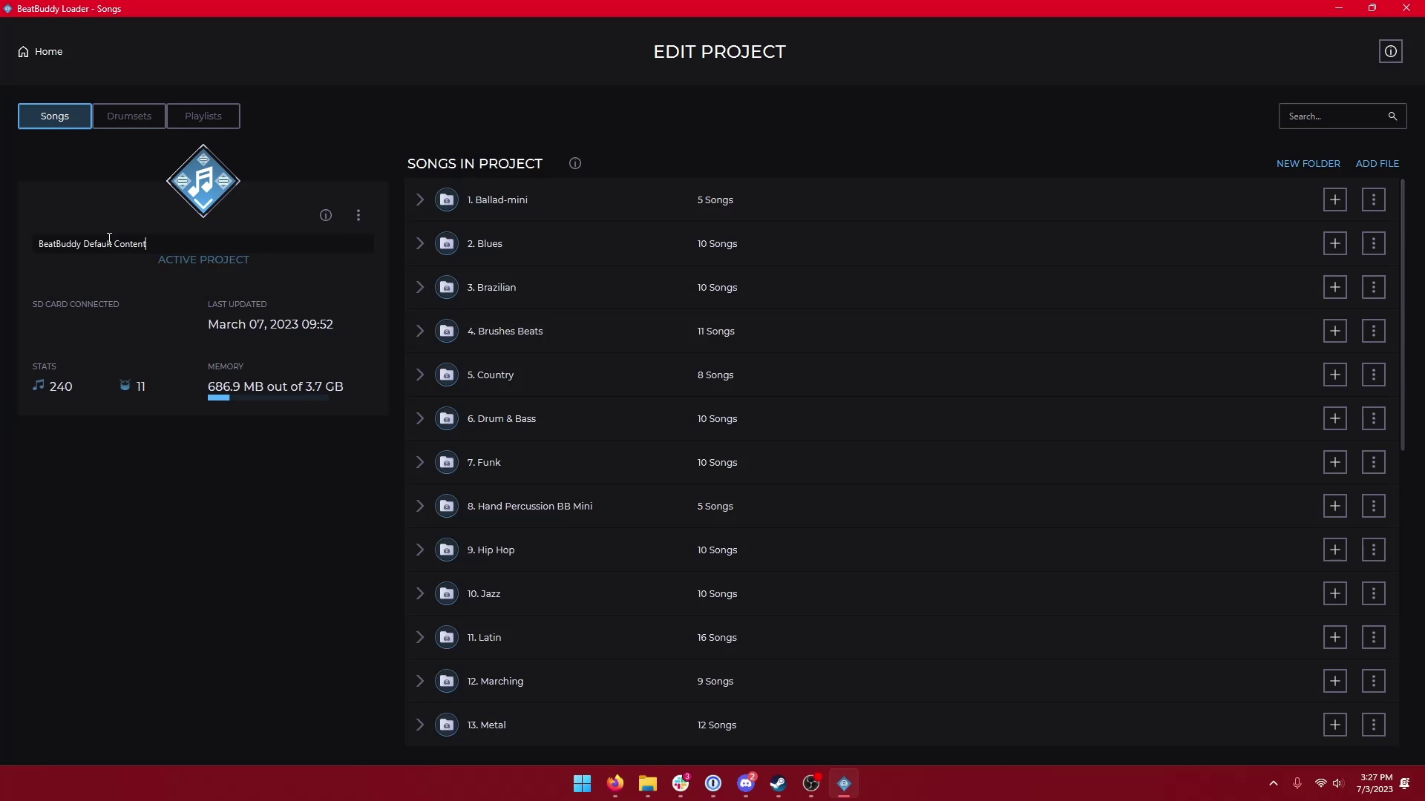
{"action": "left_click", "coordinate": [331, 296]}
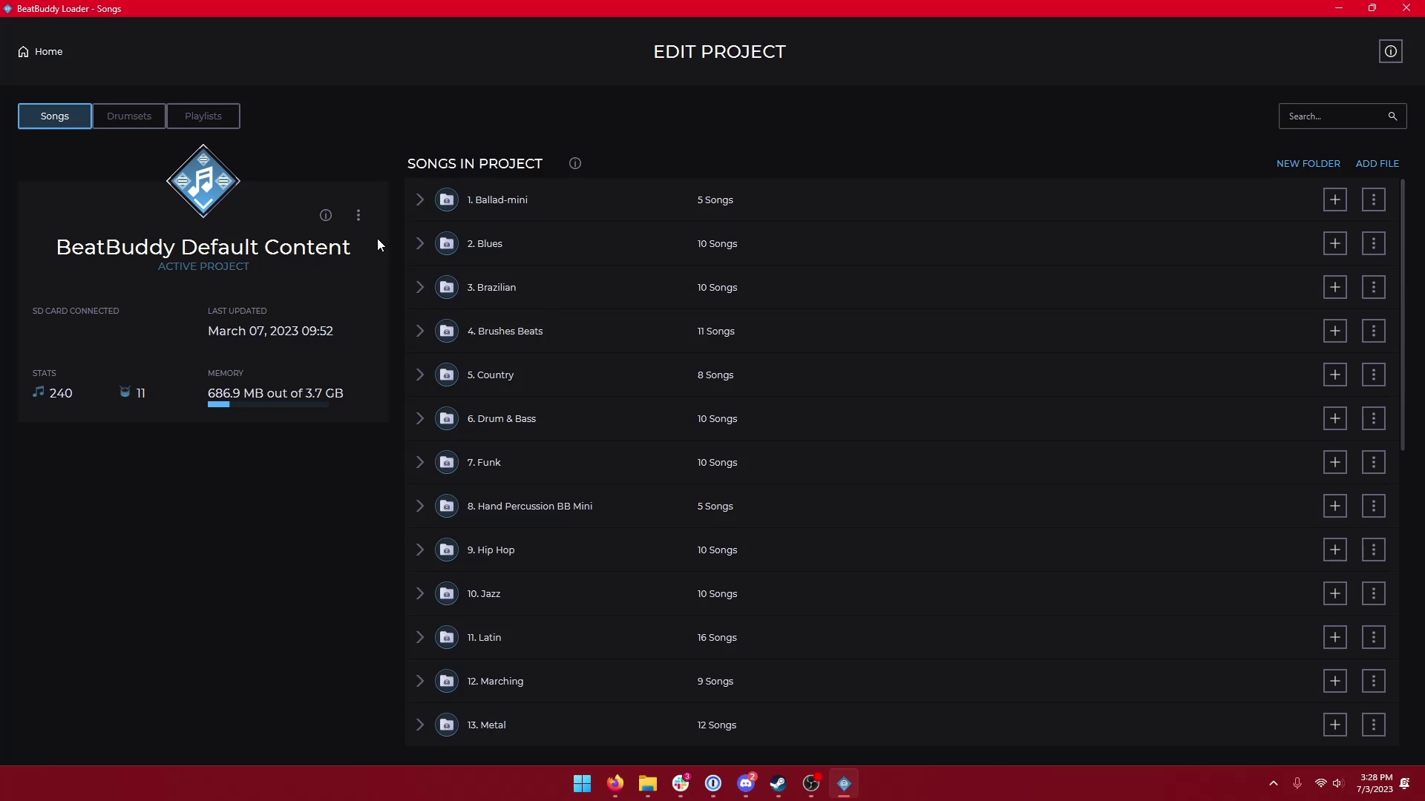
Make a backup of the BeatBuddy Default Content project into a chosen destination folder
{"action": "left_click", "coordinate": [359, 215]}
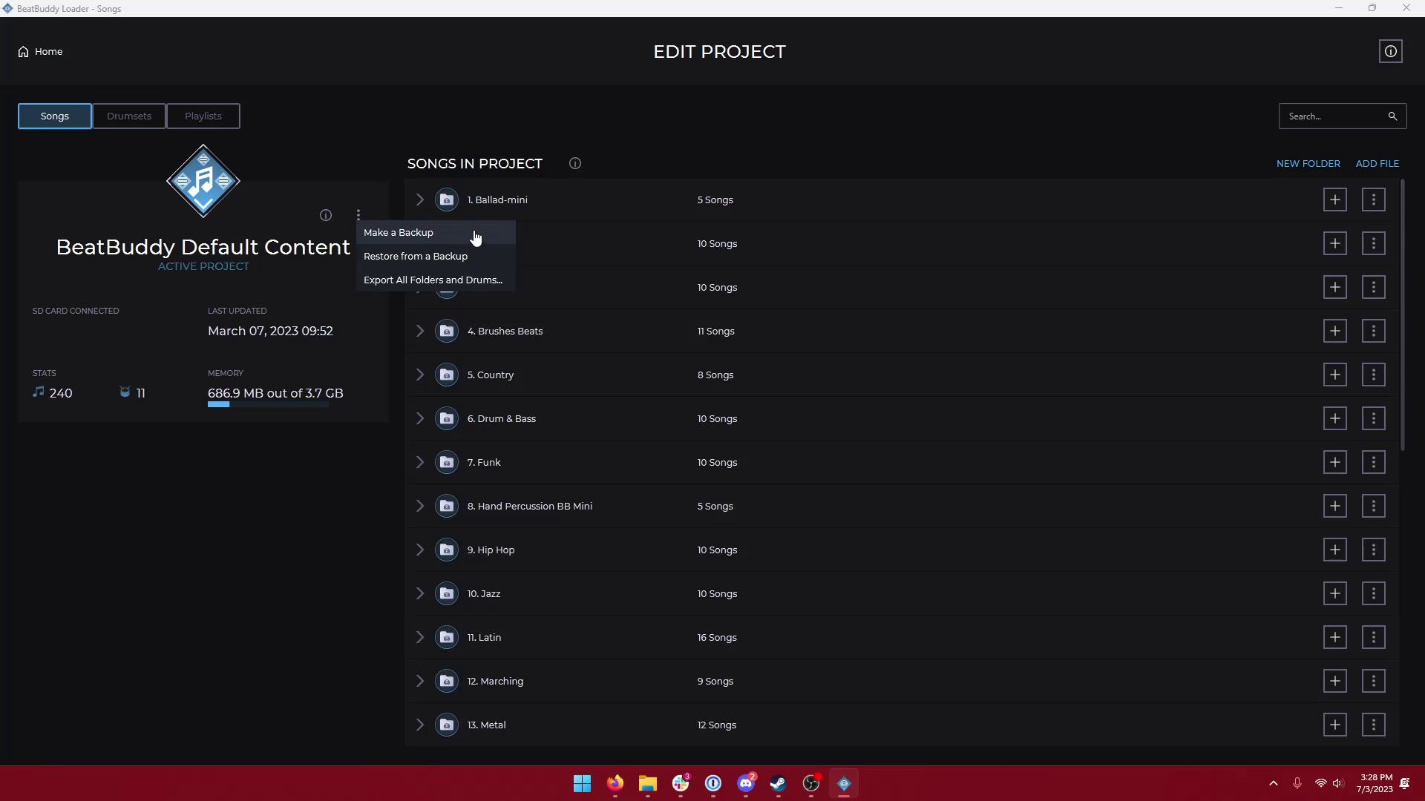
{"action": "left_click", "coordinate": [483, 282]}
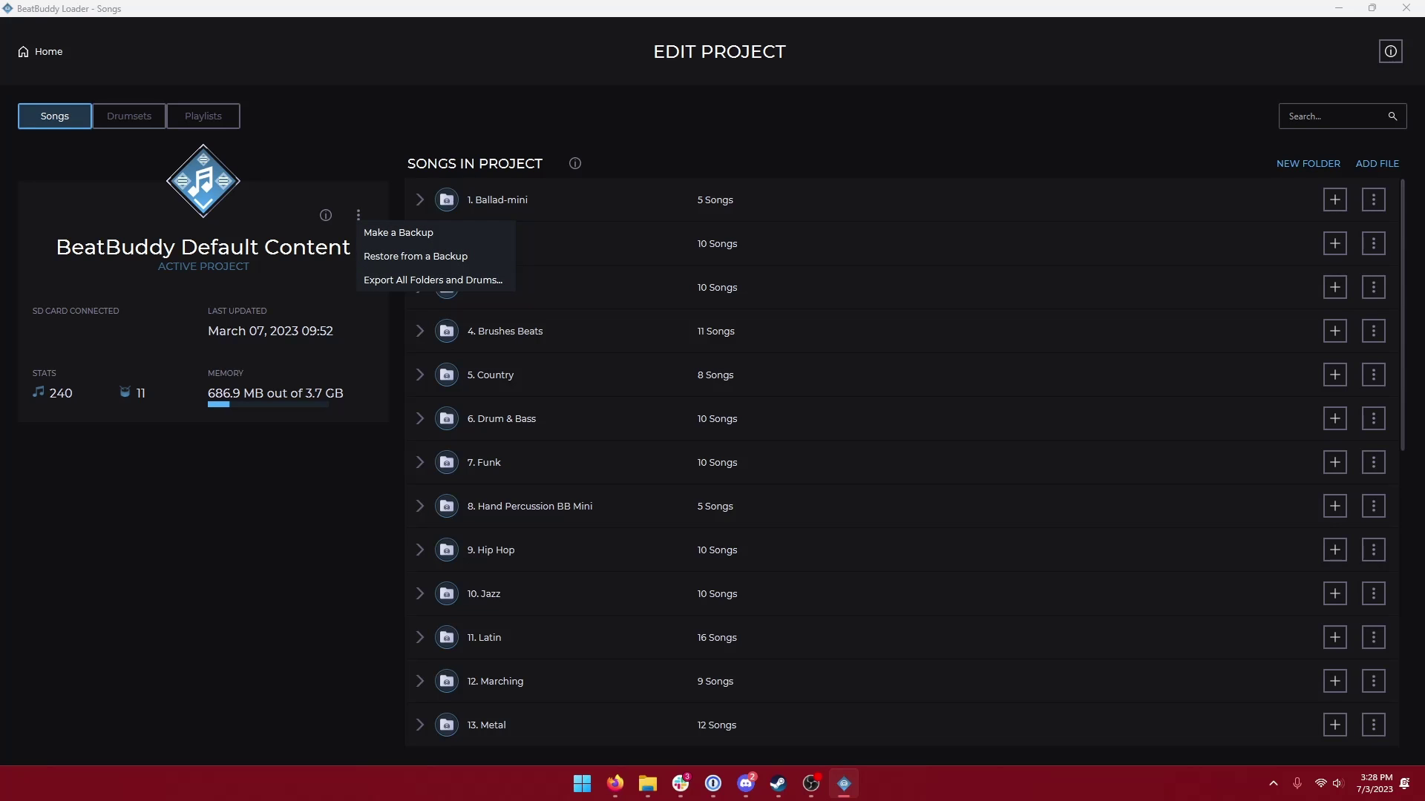
{"action": "left_click", "coordinate": [416, 237]}
{"action": "key", "text": "Escape"}
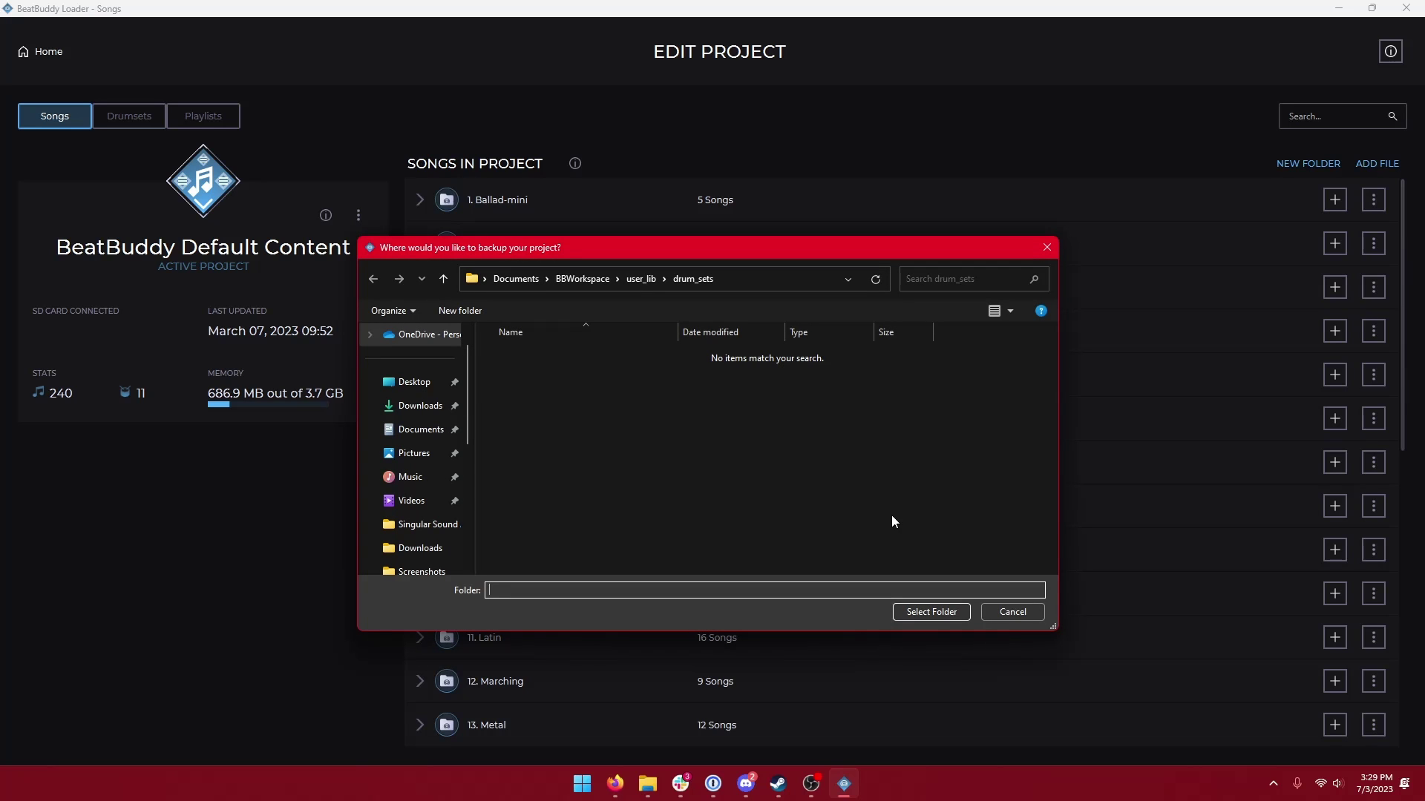
{"action": "key", "text": "Return"}
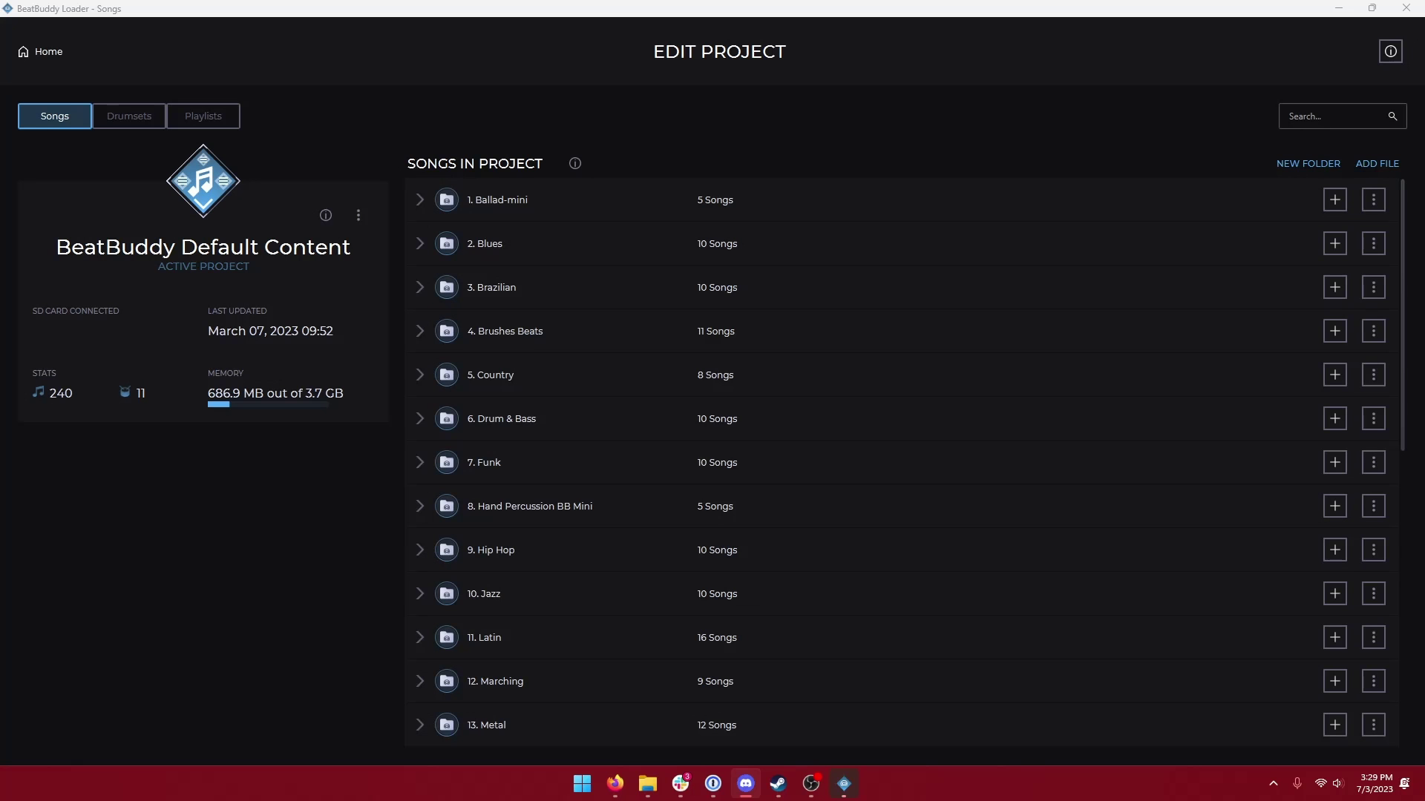
{"action": "left_click", "coordinate": [833, 121]}
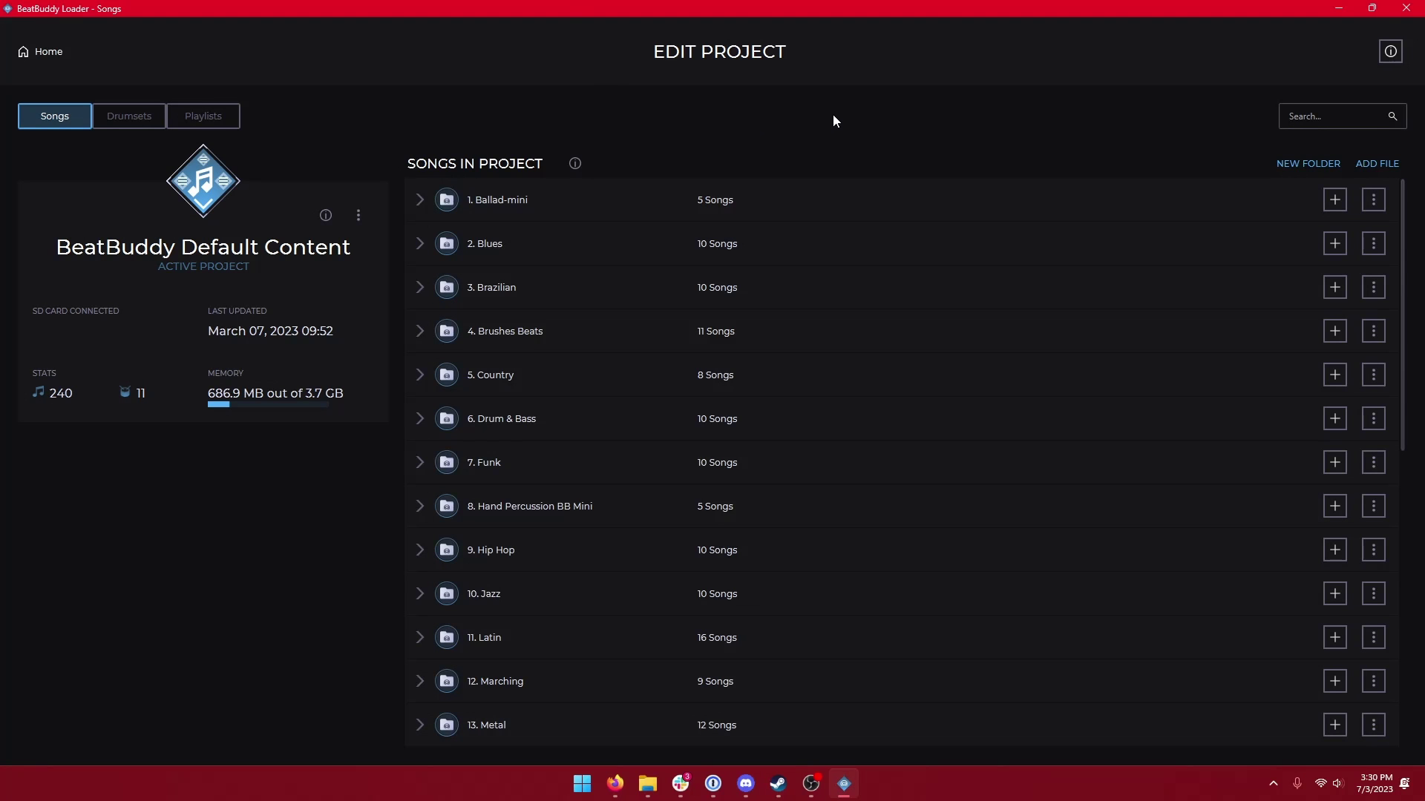
Restore the SD card from the BeatBuddy Default Content 2.1 project file, accepting the wipe
{"action": "left_click", "coordinate": [360, 216]}
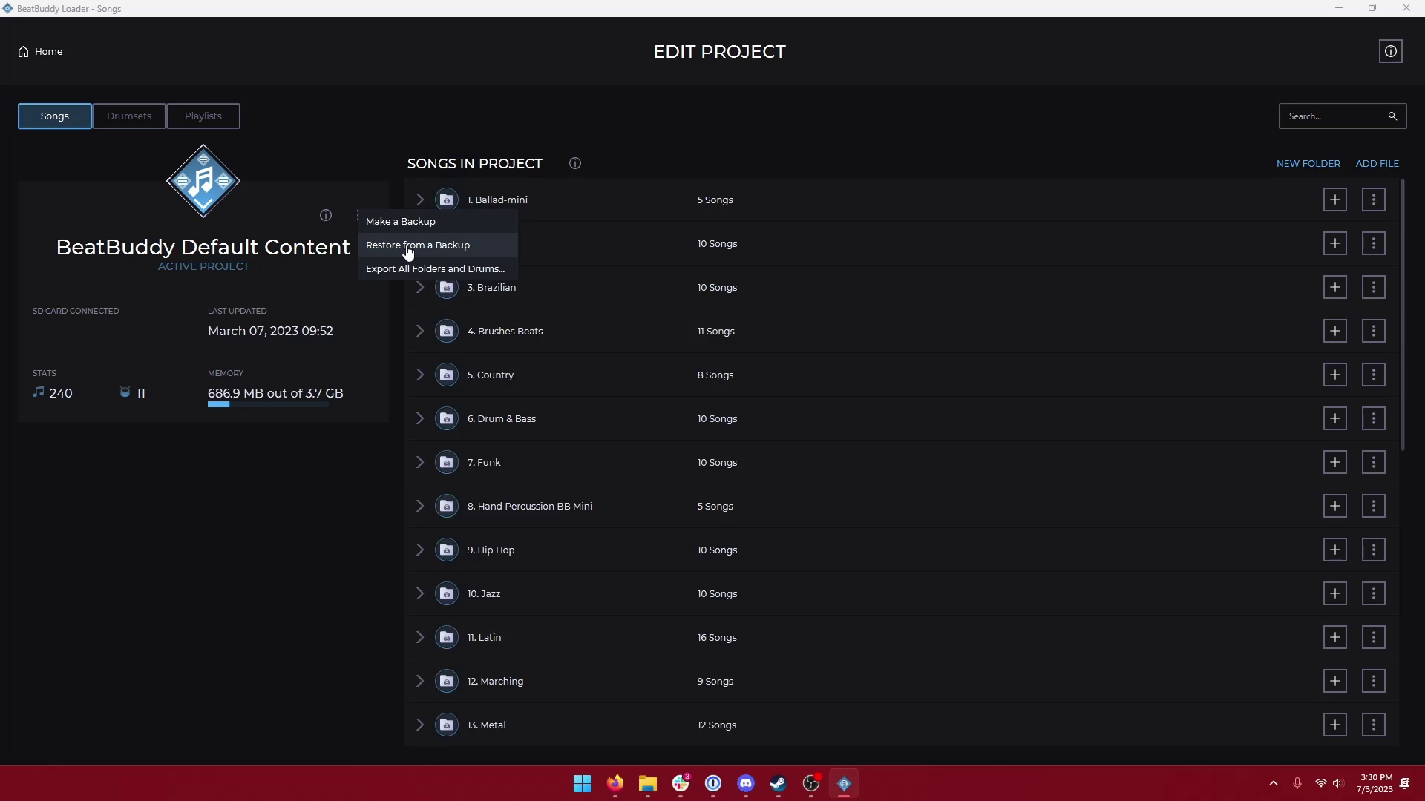
{"action": "left_click", "coordinate": [409, 248]}
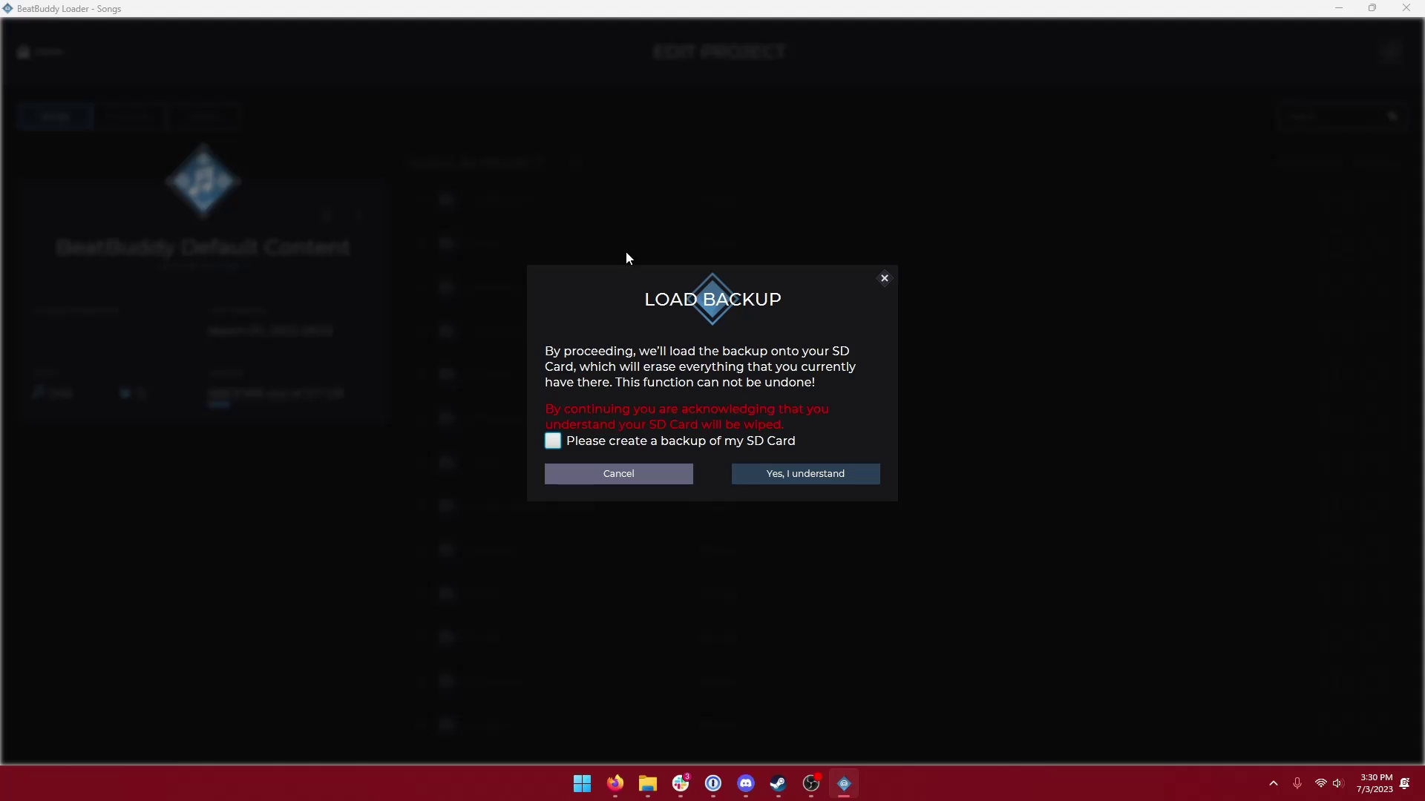
{"action": "left_click", "coordinate": [793, 480]}
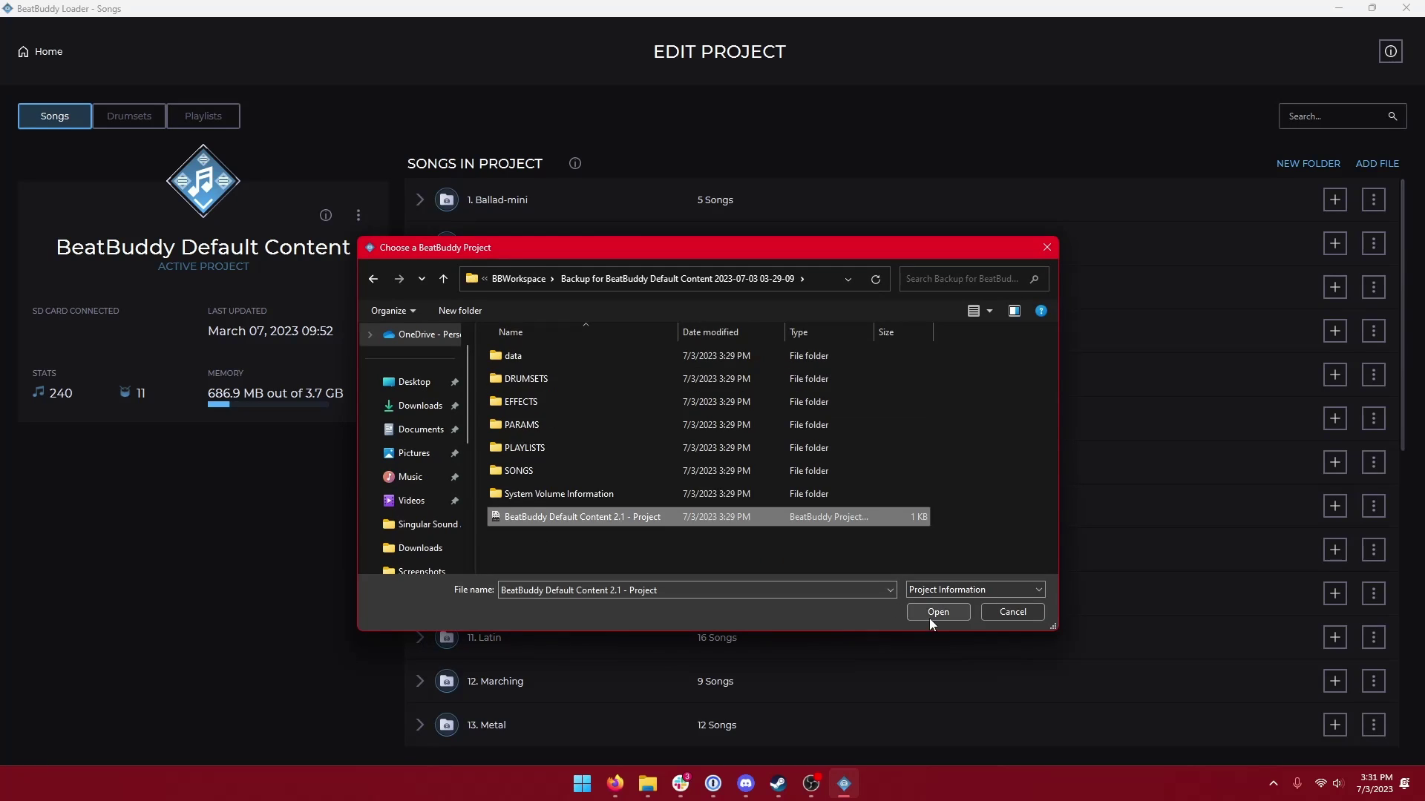
{"action": "left_click", "coordinate": [931, 615]}
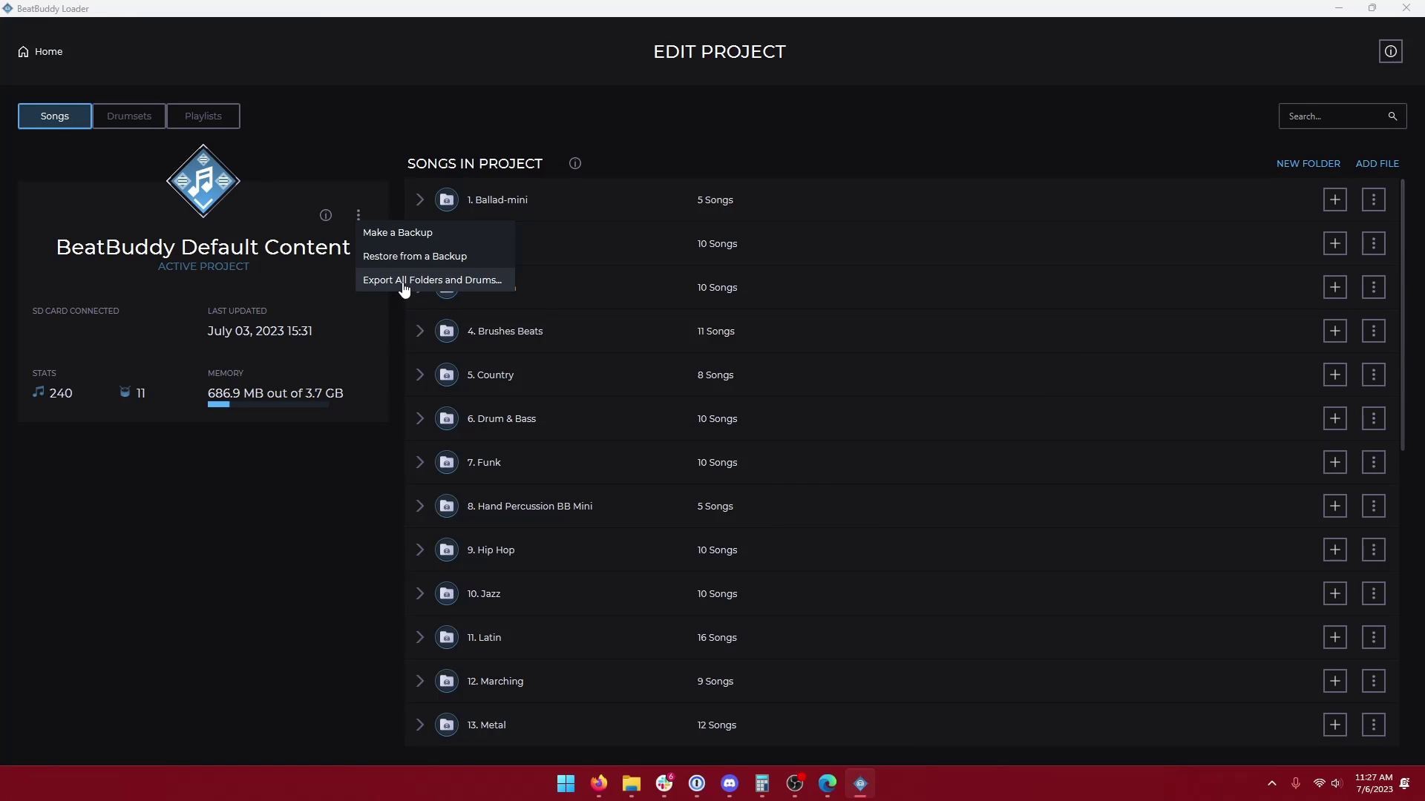
Export all folders and drumsets into a newly created folder named Export
{"action": "left_click", "coordinate": [404, 282]}
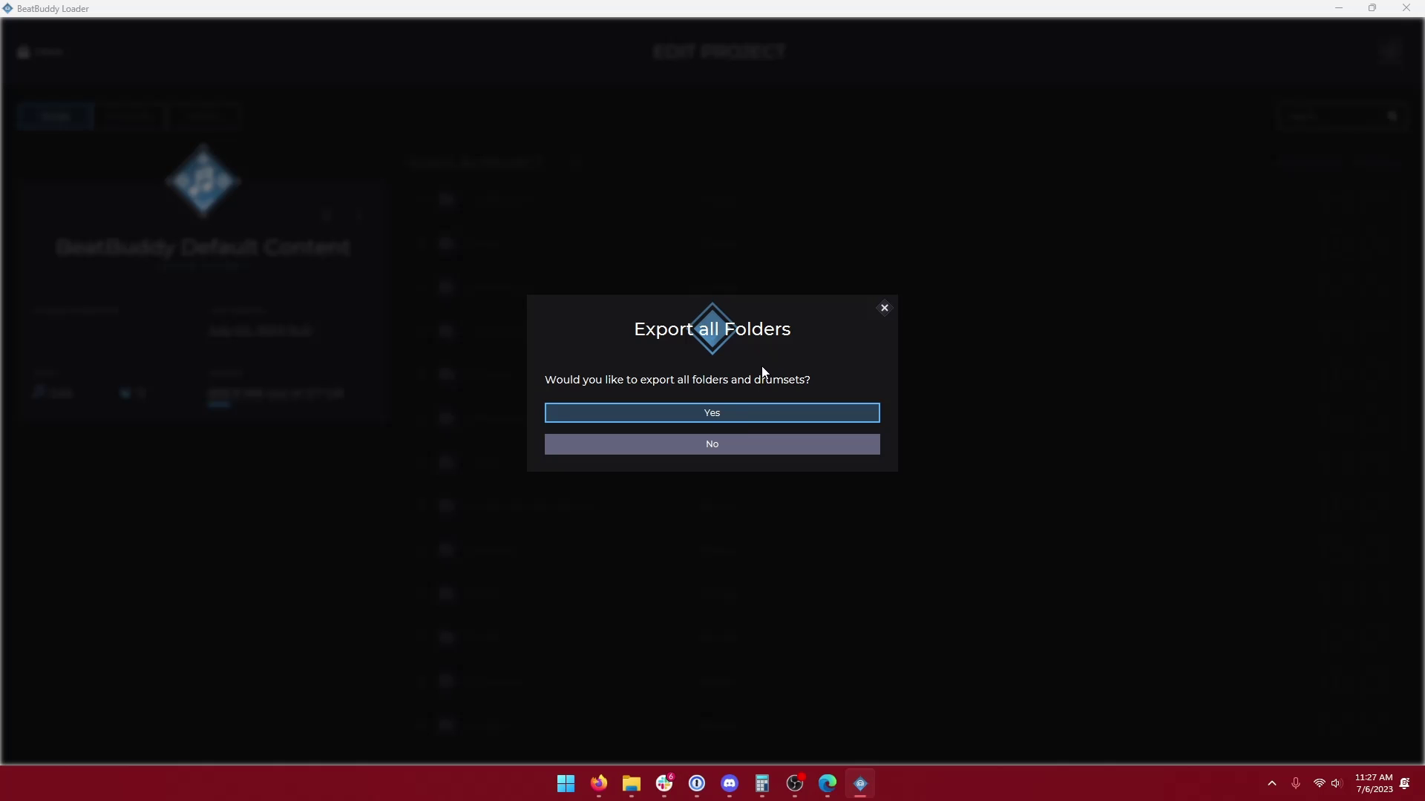
{"action": "left_click", "coordinate": [705, 420]}
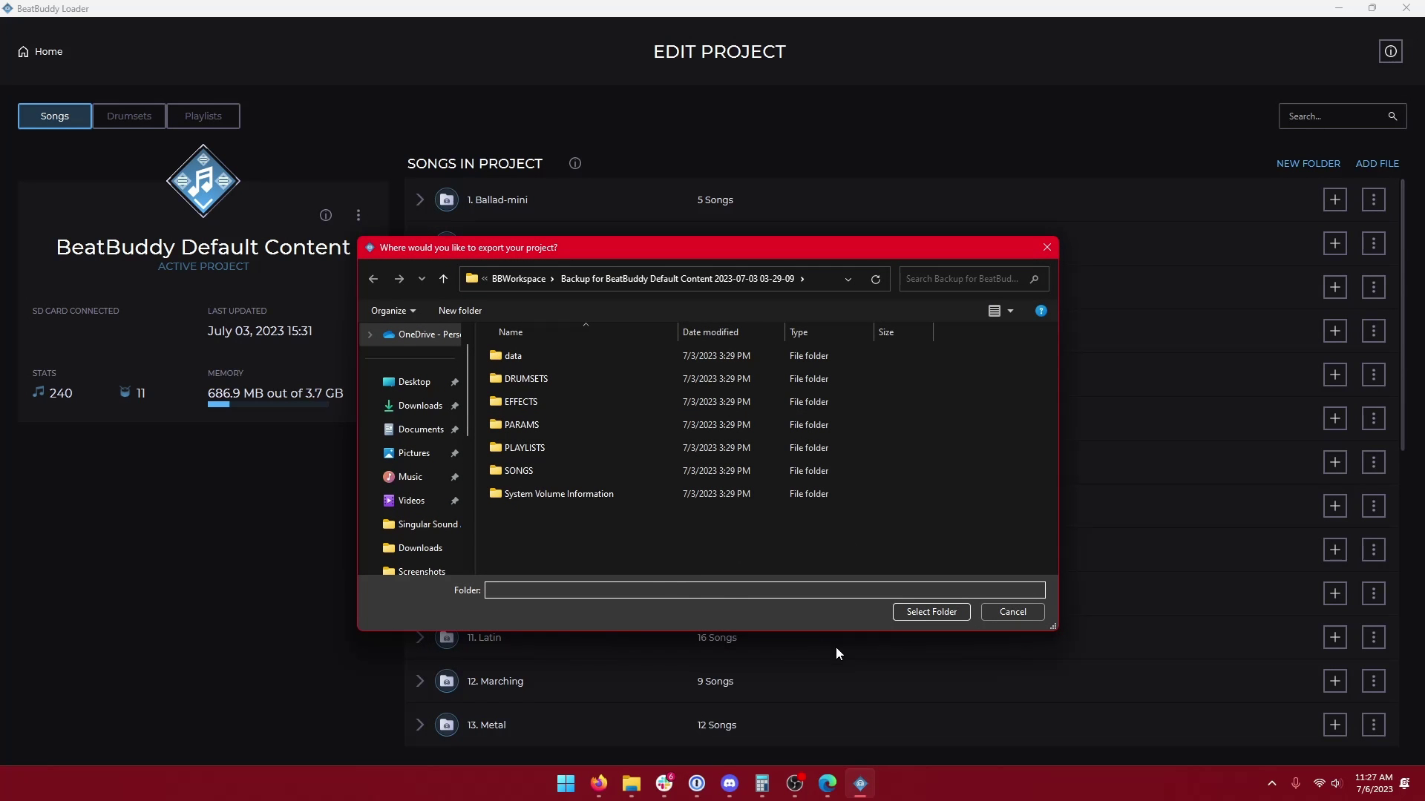
{"action": "right_click", "coordinate": [668, 550]}
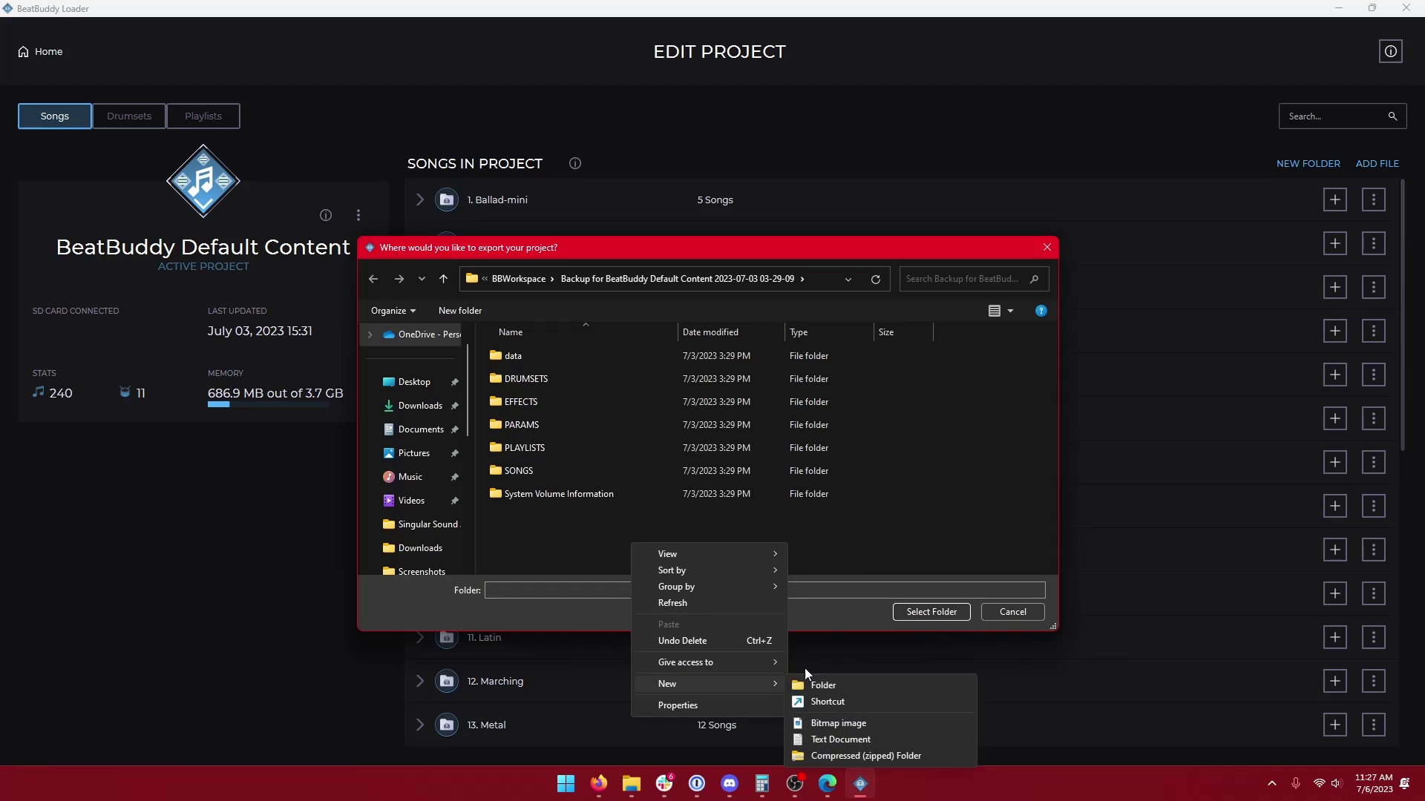
{"action": "left_click", "coordinate": [822, 685]}
{"action": "type", "text": "Export"}
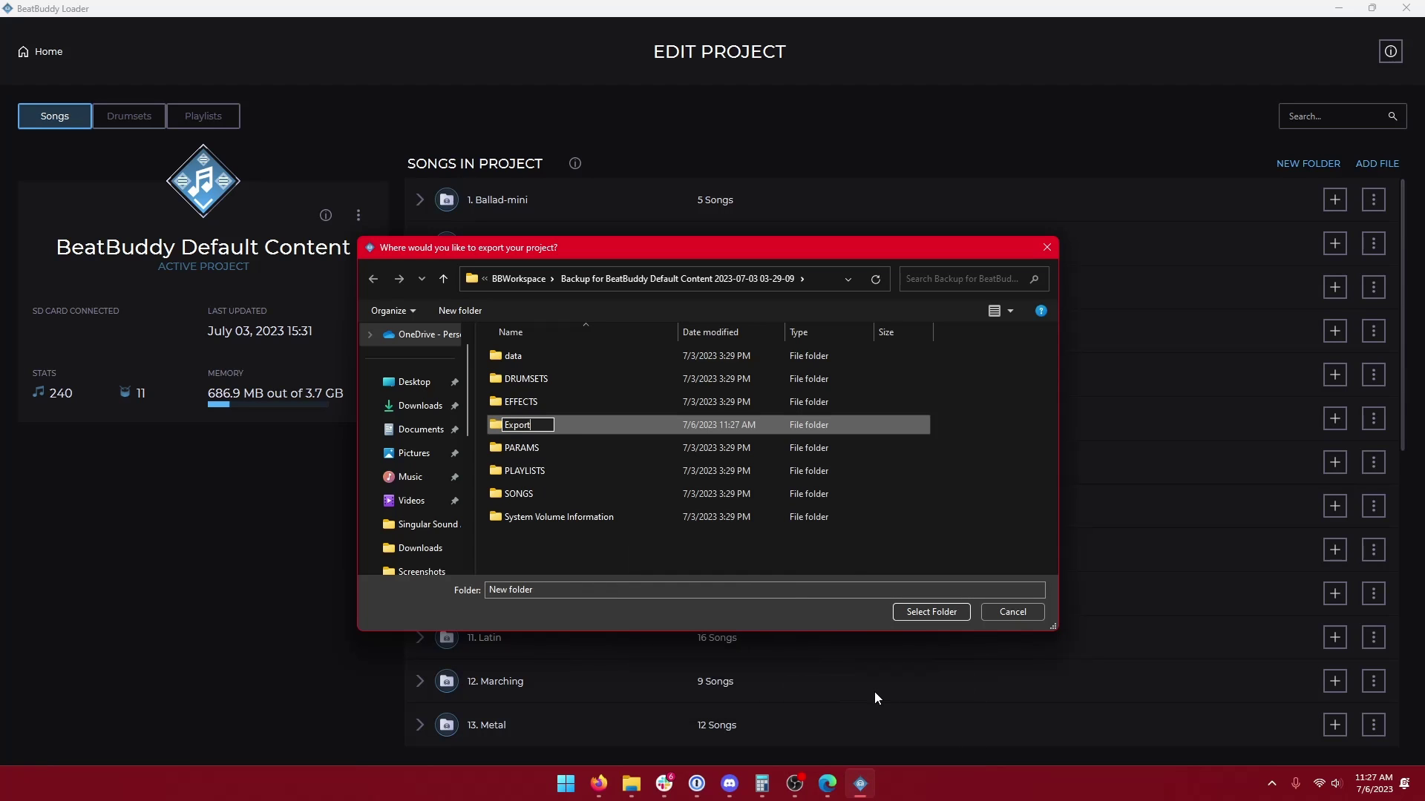
{"action": "key", "text": "Return"}
{"action": "left_click", "coordinate": [932, 611]}
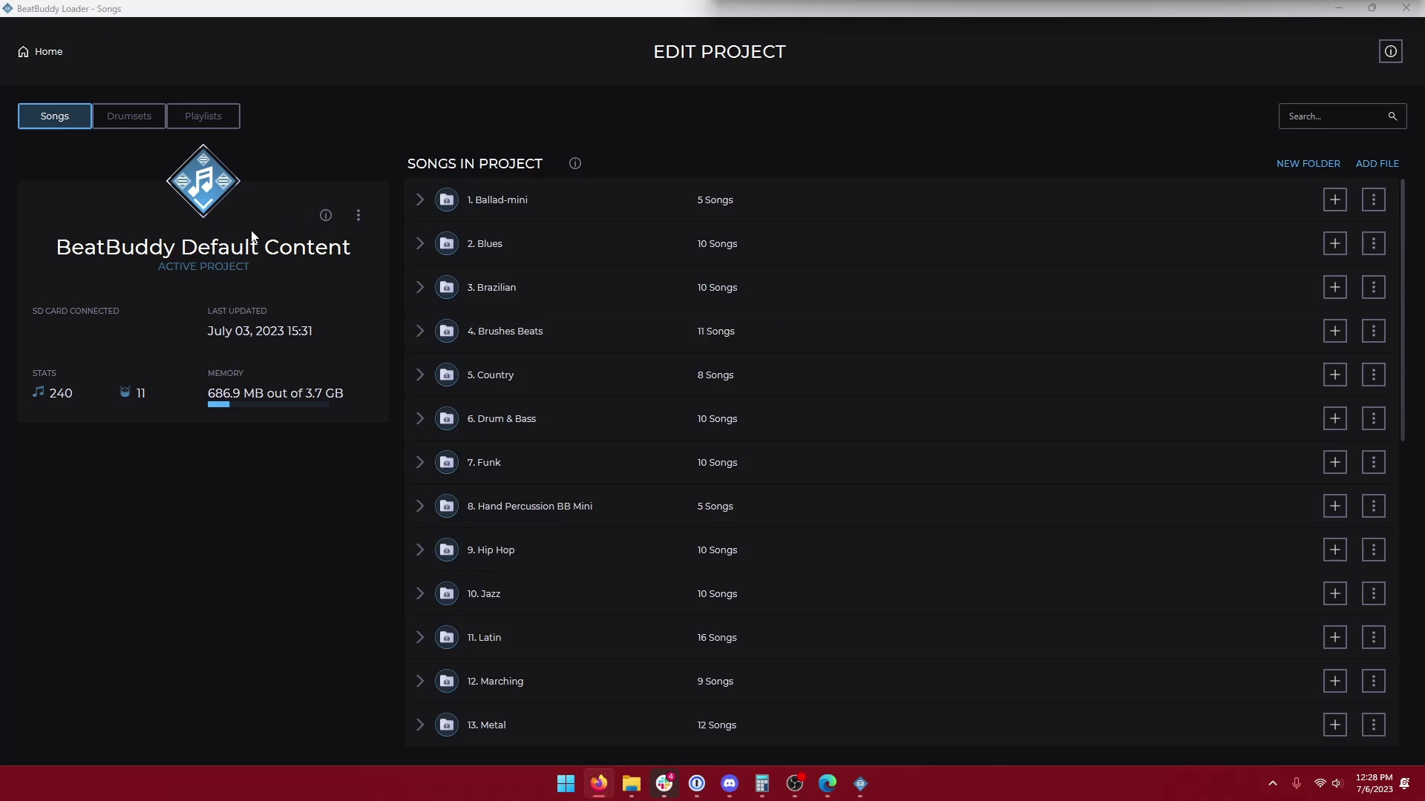
{"action": "left_click", "coordinate": [354, 177]}
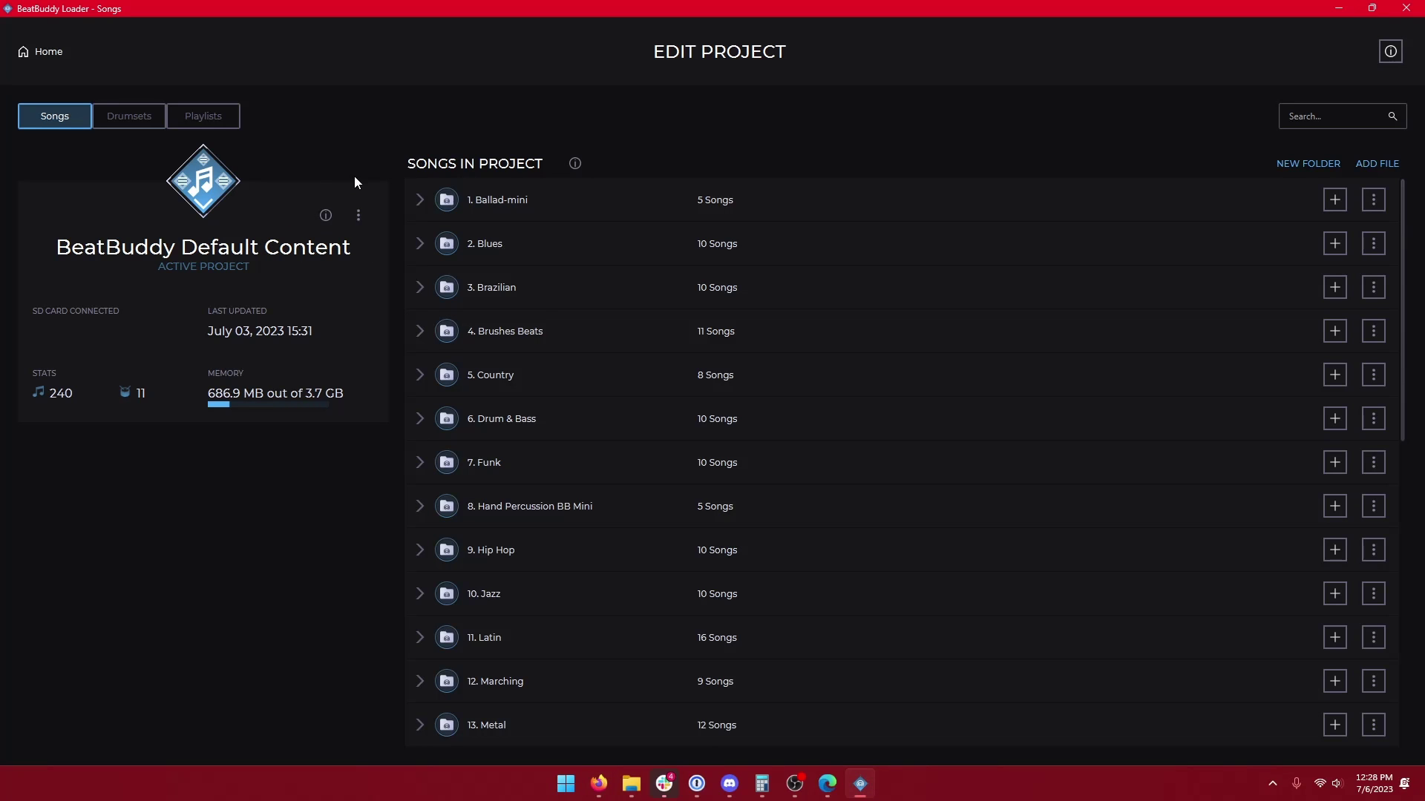
{"action": "key", "text": "ctrl+Tab"}
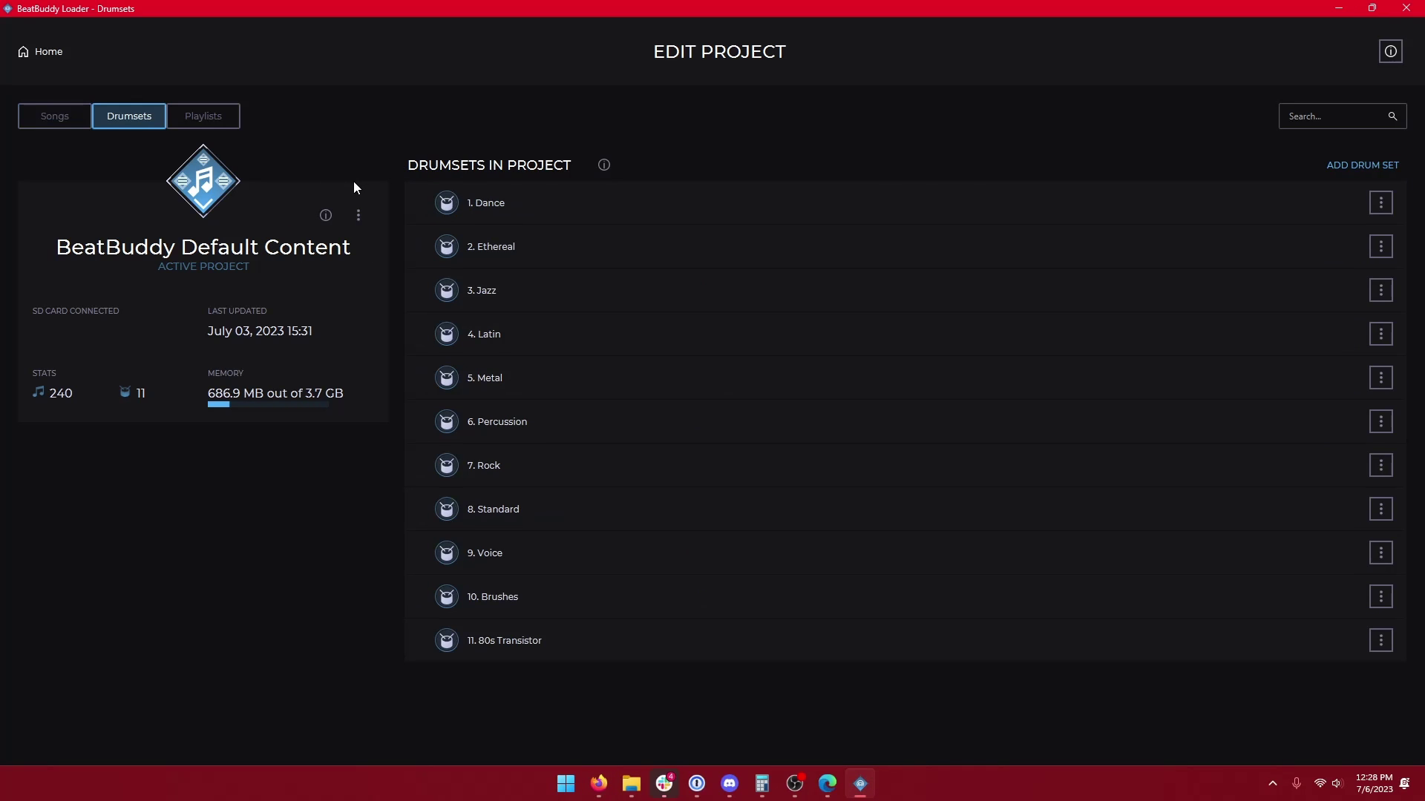
{"action": "key", "text": "ctrl+Tab"}
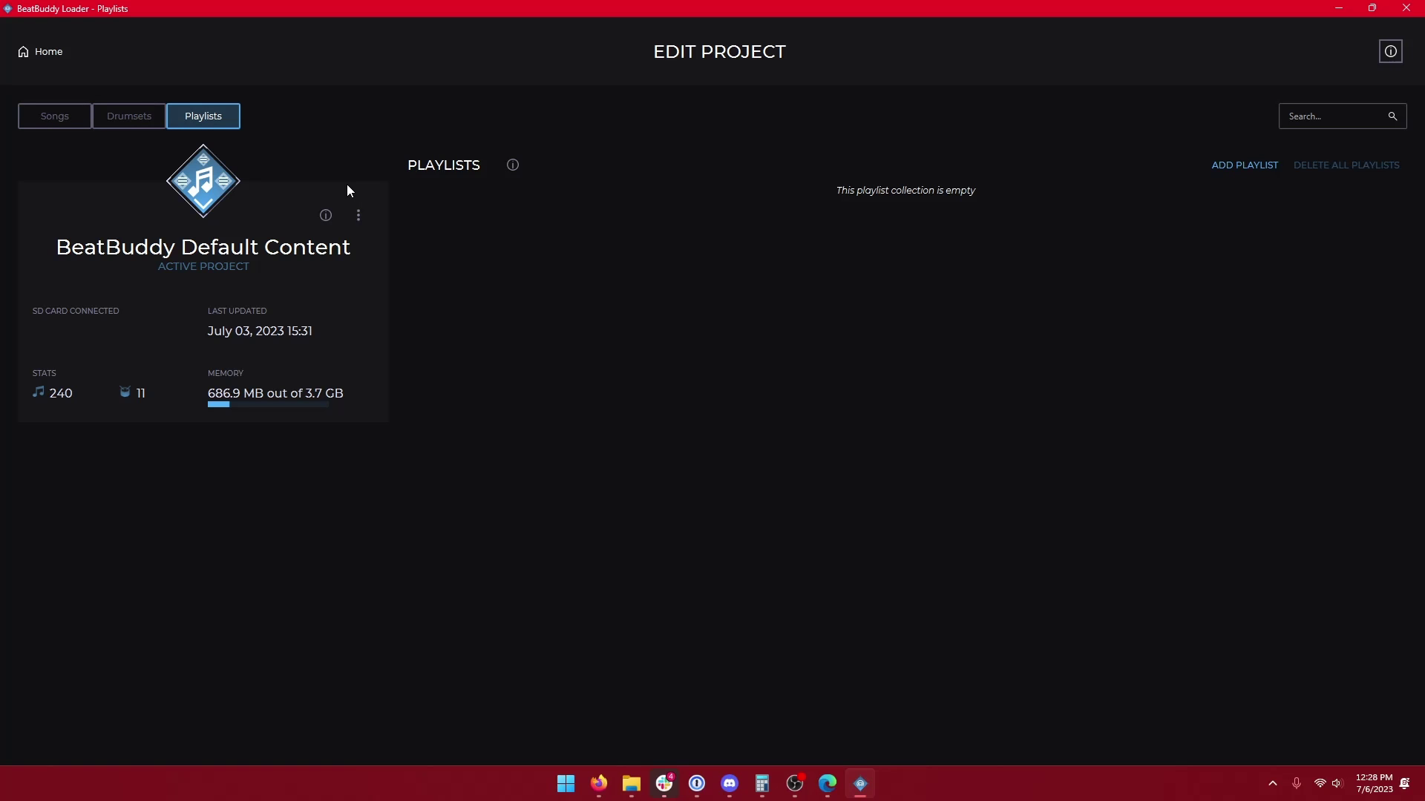
{"action": "key", "text": "ctrl+Tab"}
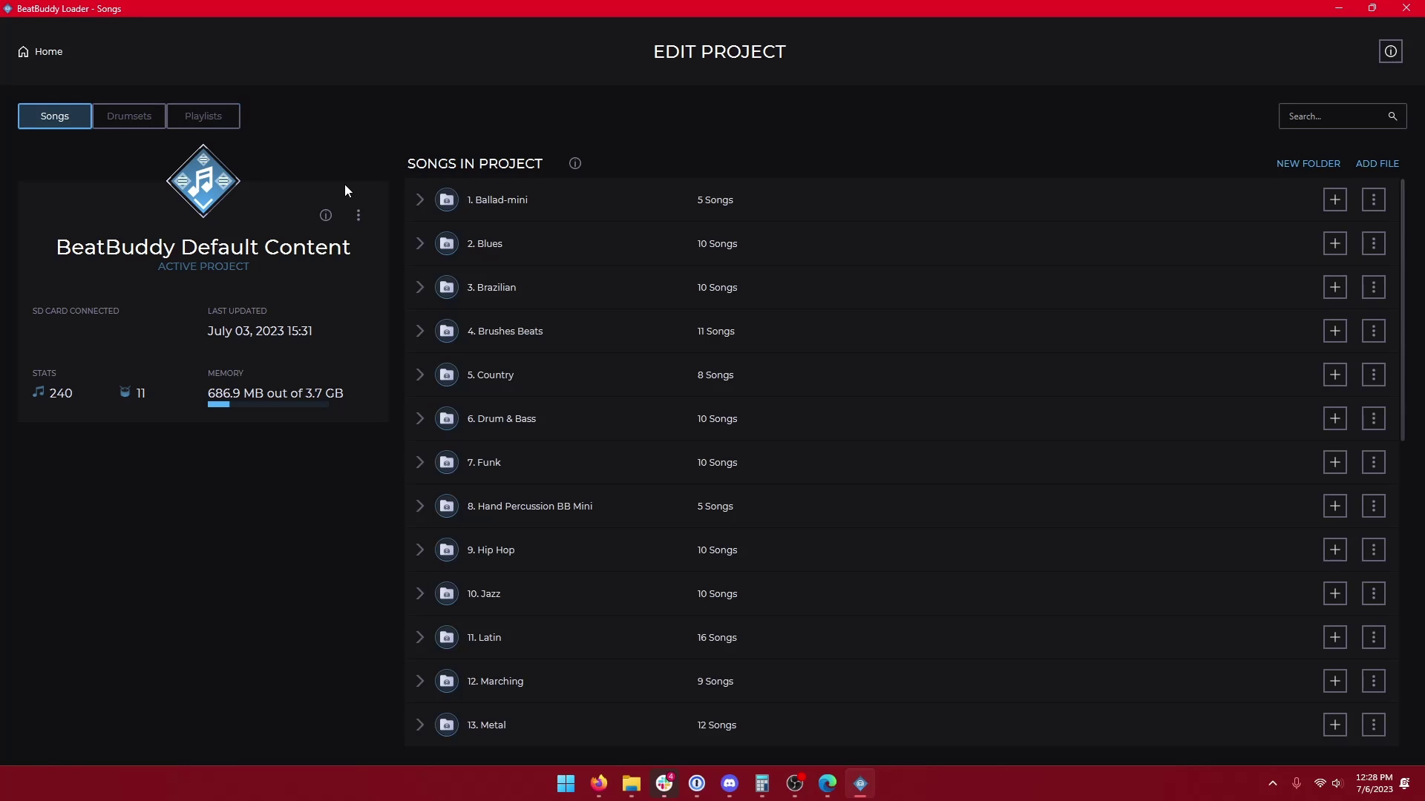
Move Ballad-mini below Brazilian and put Ballad 6 first in its song list
{"action": "left_click", "coordinate": [420, 202]}
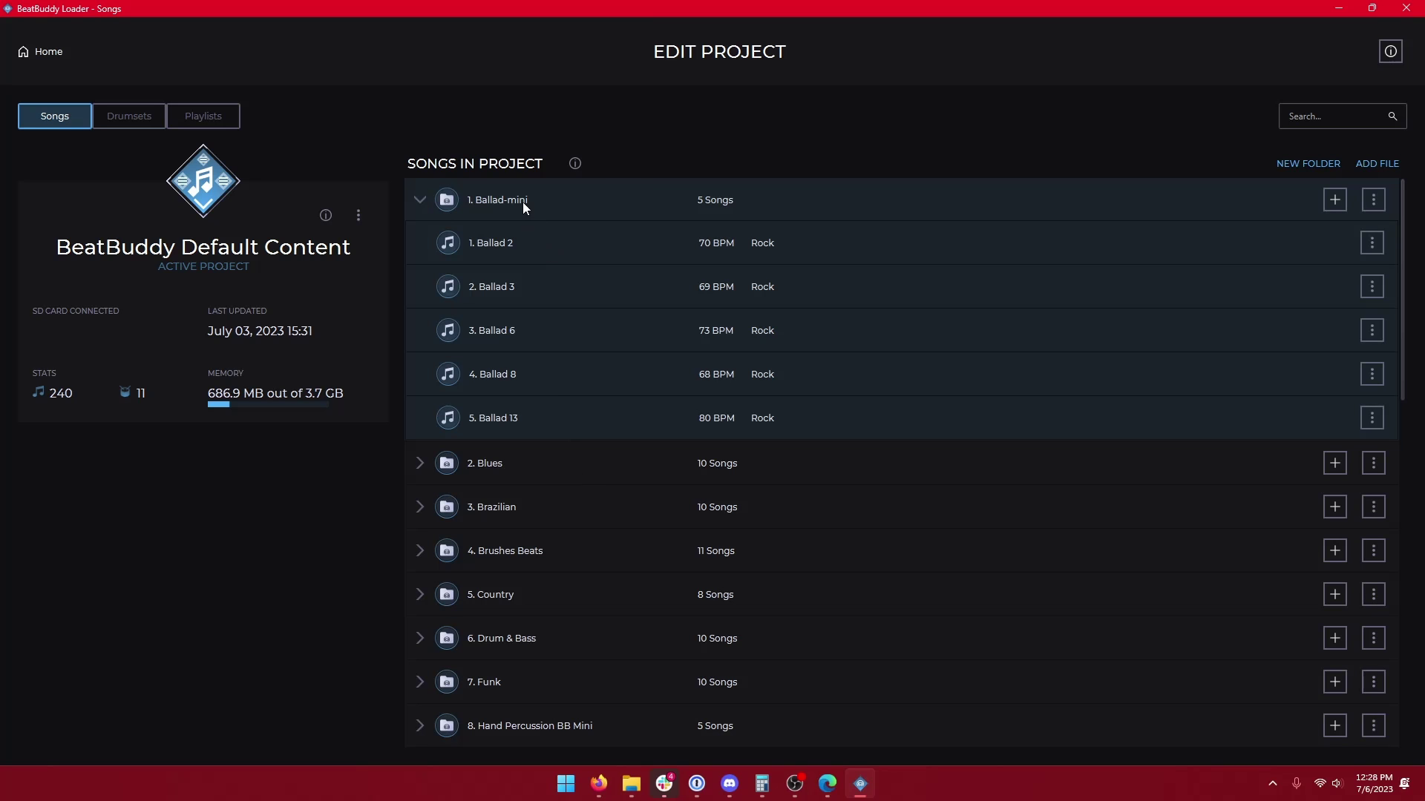
{"action": "left_click_drag", "start_coordinate": [523, 202], "coordinate": [519, 489]}
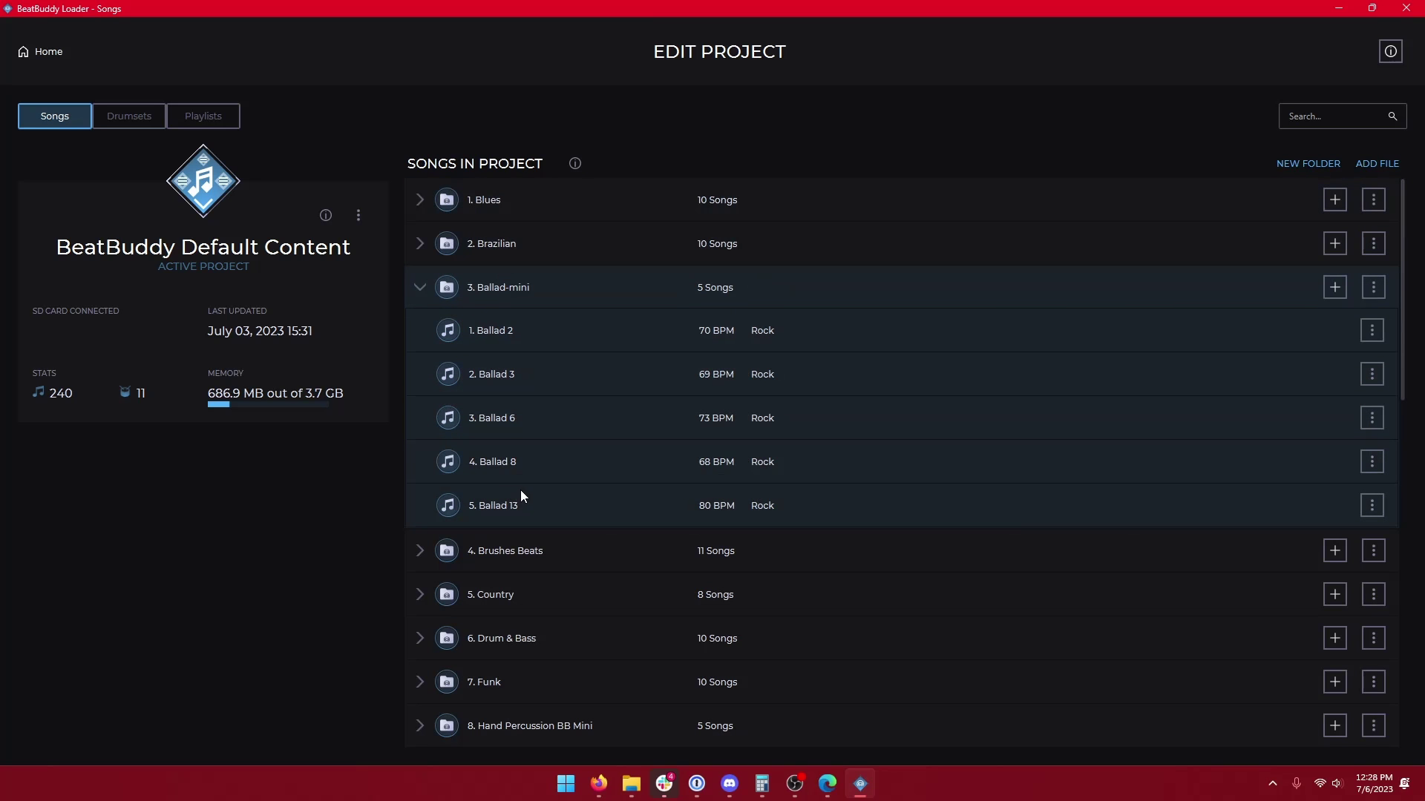
{"action": "left_click_drag", "start_coordinate": [499, 420], "coordinate": [533, 325]}
Open the Ballad-mini folder's options menu and dismiss it without choosing anything
{"action": "left_click", "coordinate": [1374, 289]}
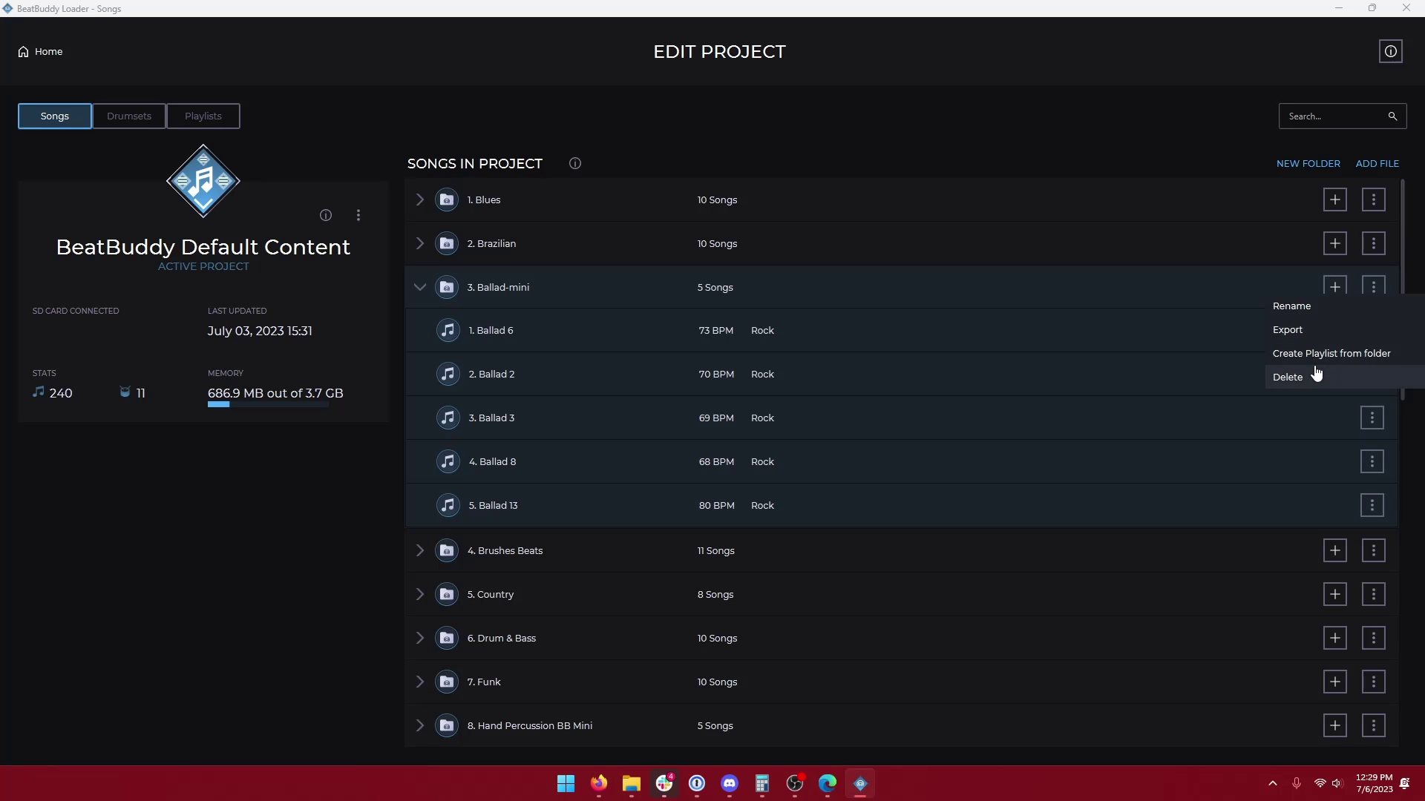
{"action": "left_click", "coordinate": [1138, 289]}
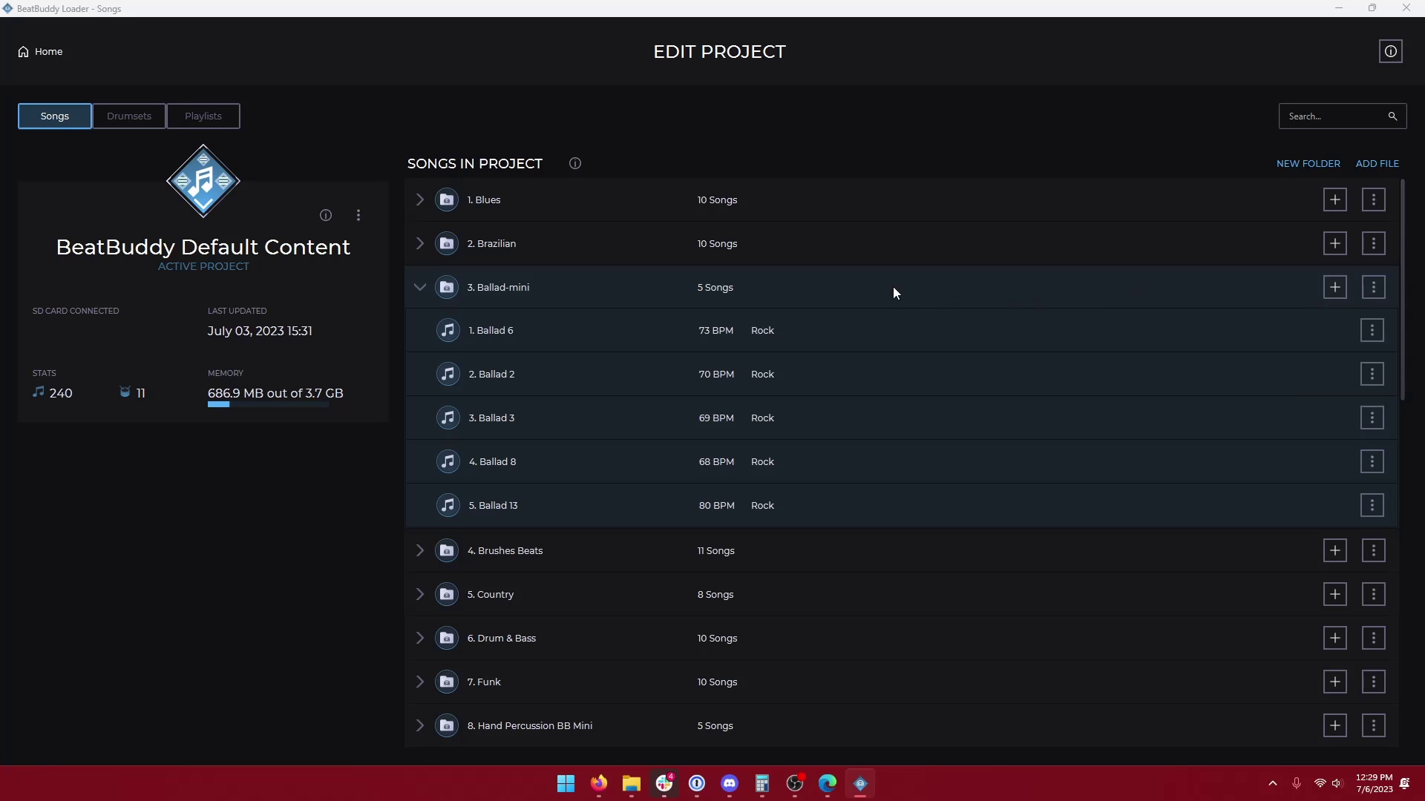
{"action": "right_click", "coordinate": [763, 291]}
{"action": "left_click", "coordinate": [1186, 322]}
{"action": "right_click", "coordinate": [1236, 287]}
{"action": "left_click", "coordinate": [1163, 300]}
Add an empty folder named New Song Collection as folder 27 at the end of the song list
{"action": "scroll", "coordinate": [1098, 193], "scroll_direction": "down", "scroll_amount": 10}
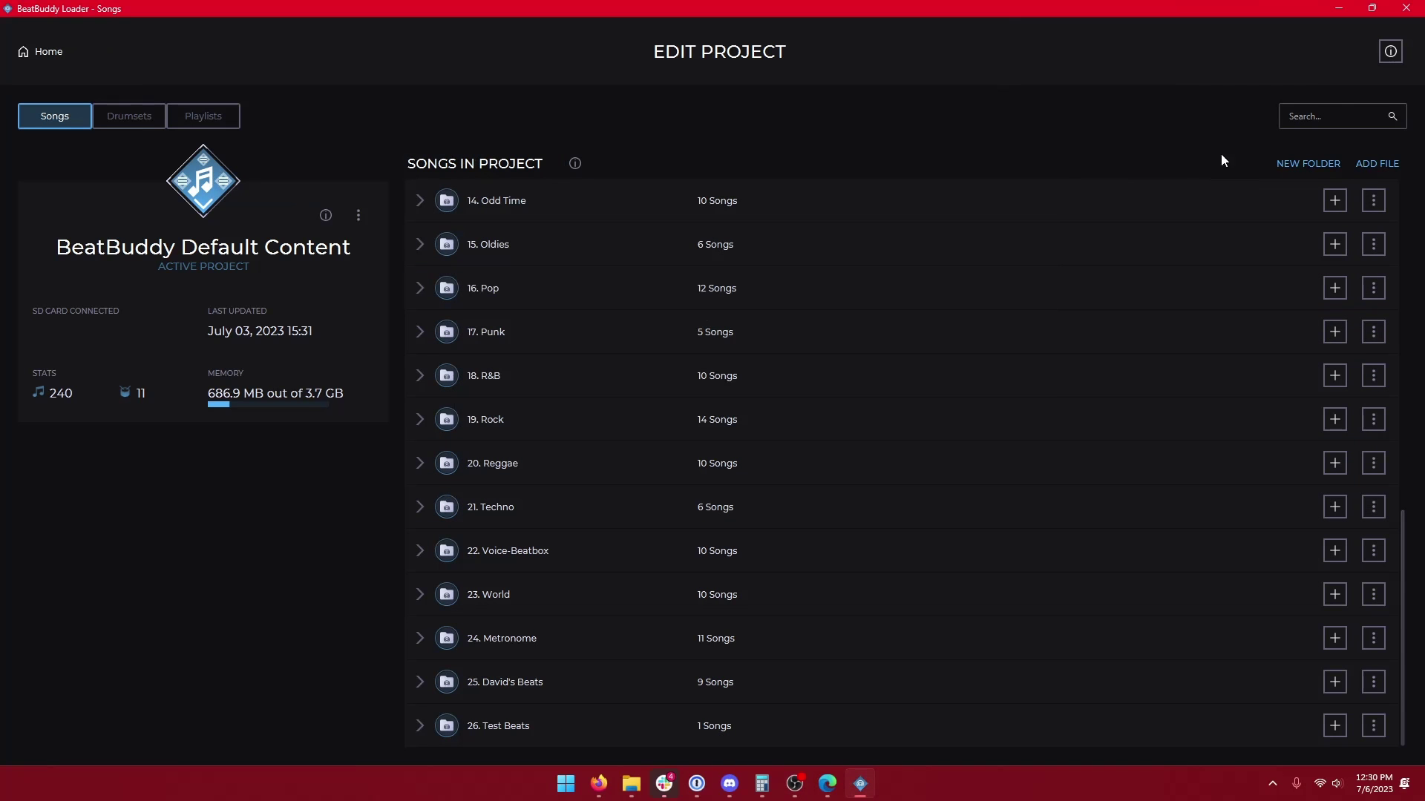
{"action": "left_click", "coordinate": [1296, 165]}
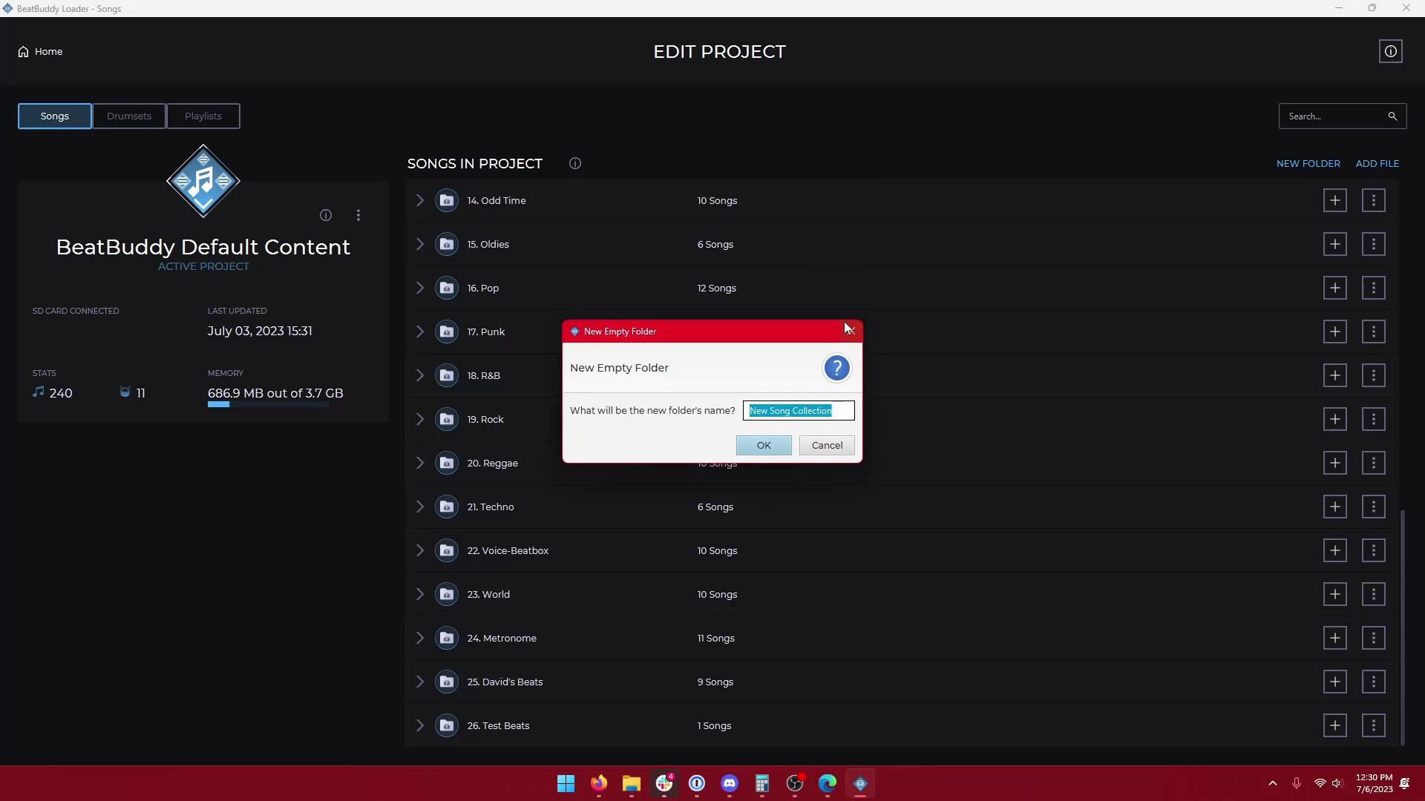
{"action": "left_click", "coordinate": [826, 445]}
{"action": "left_click", "coordinate": [790, 416]}
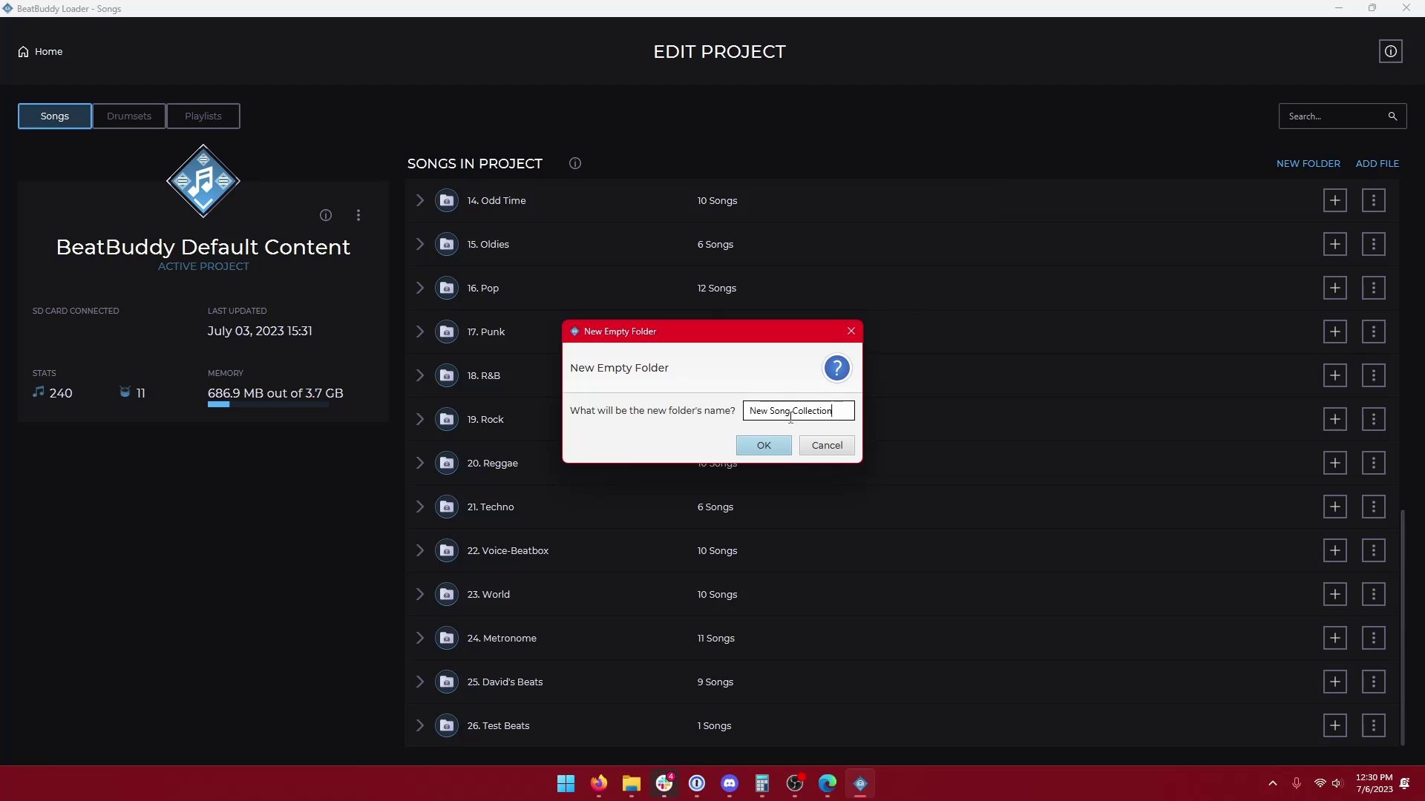
{"action": "left_click", "coordinate": [758, 447]}
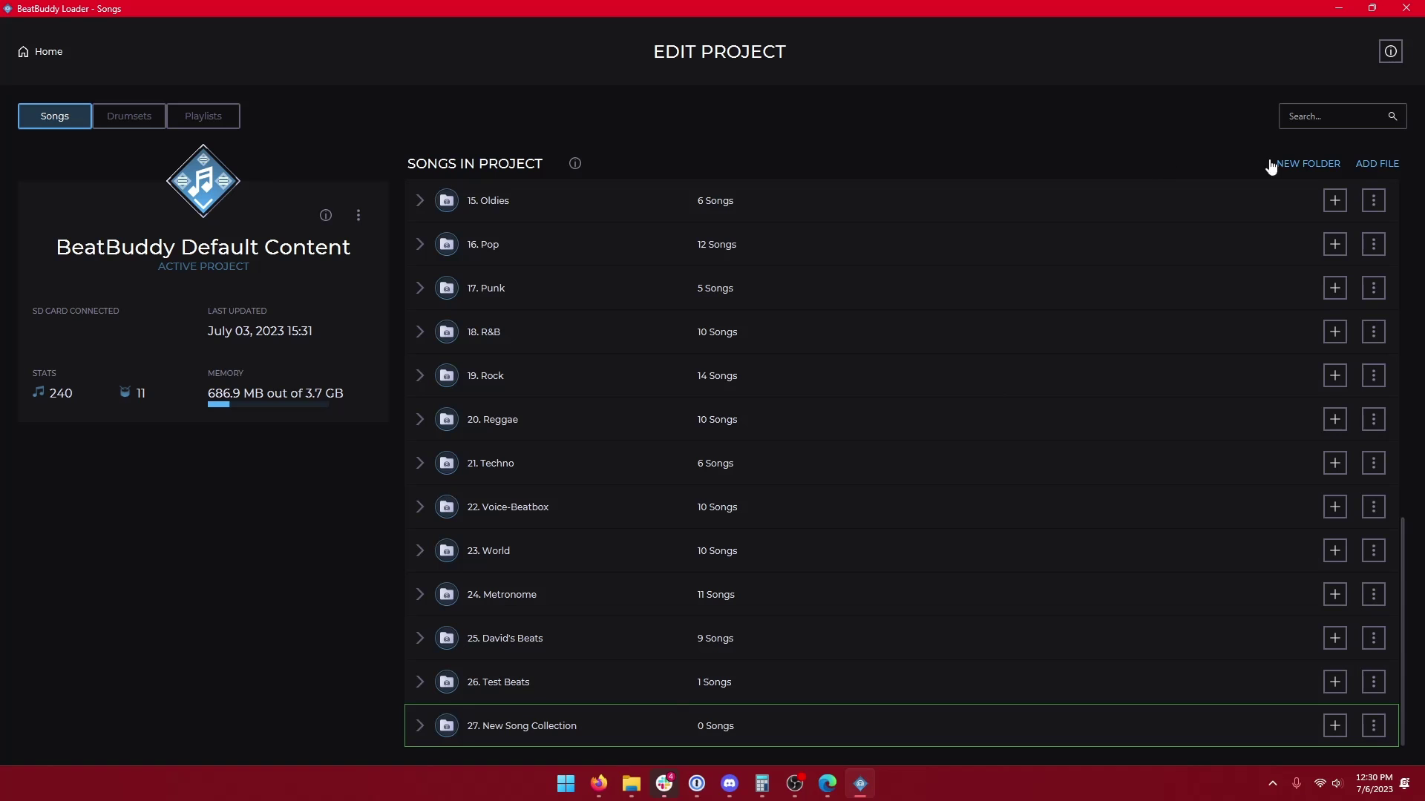
Cancel adding a song collection file, then begin adding a song to the Oldies folder
{"action": "left_click", "coordinate": [1374, 170]}
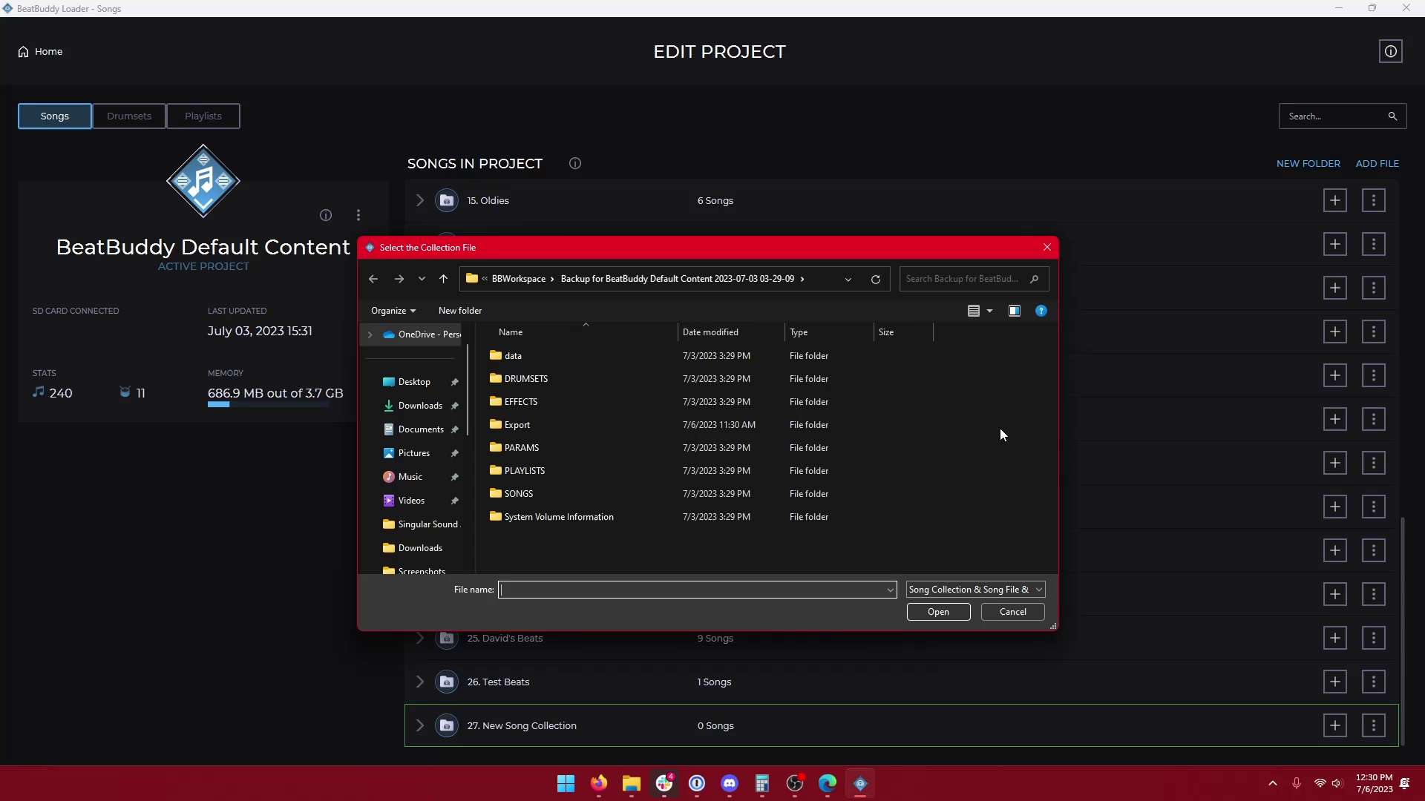
{"action": "left_click", "coordinate": [1030, 607]}
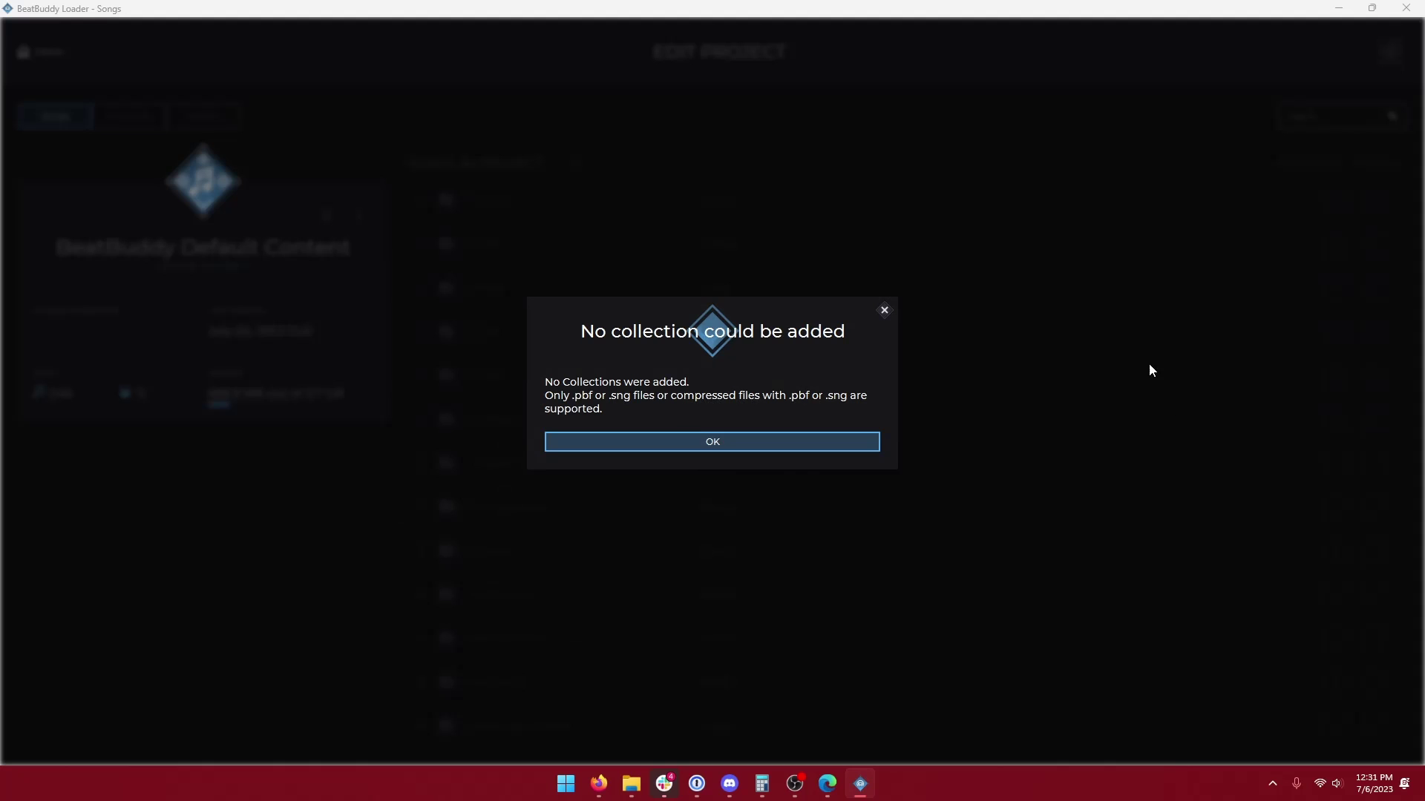
{"action": "left_click", "coordinate": [759, 449]}
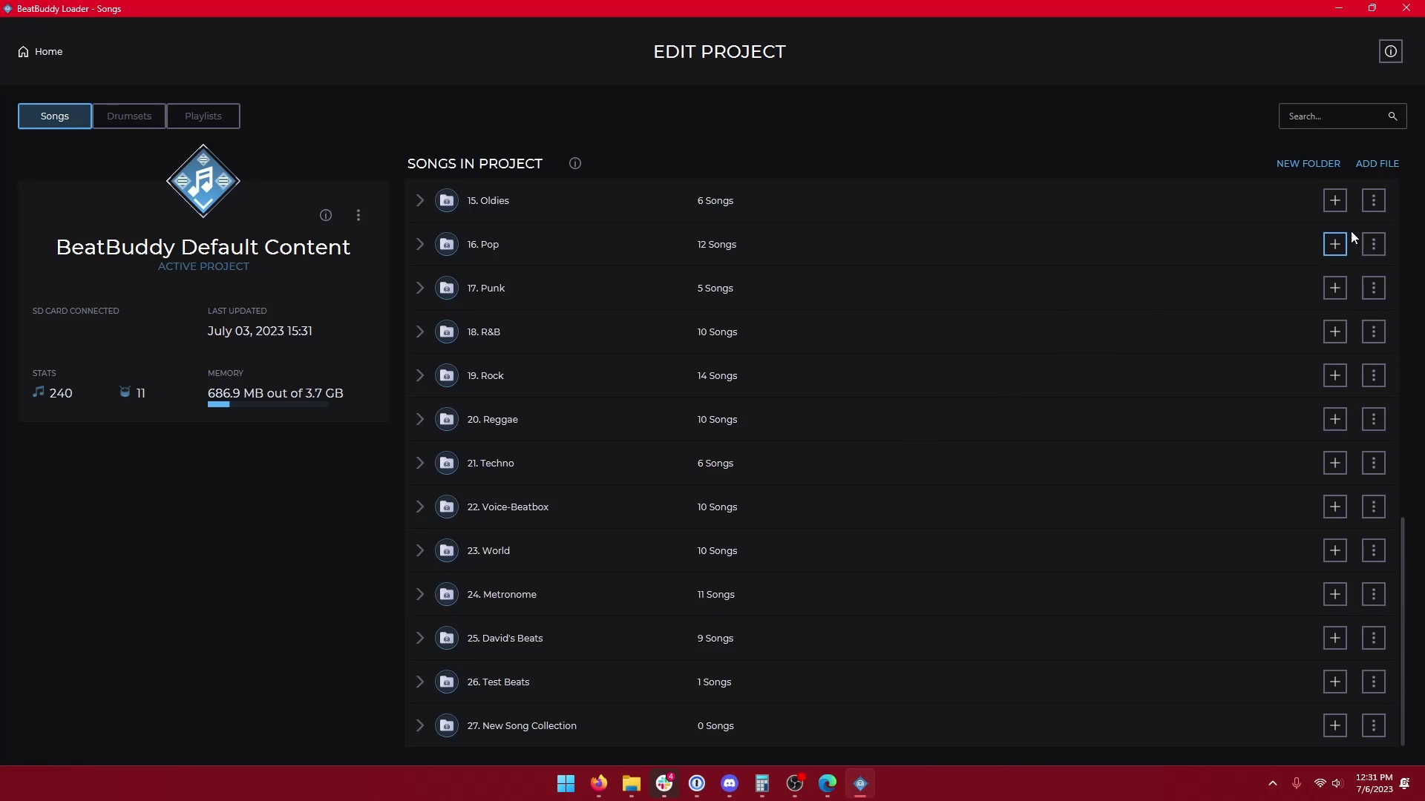
{"action": "left_click", "coordinate": [1338, 202]}
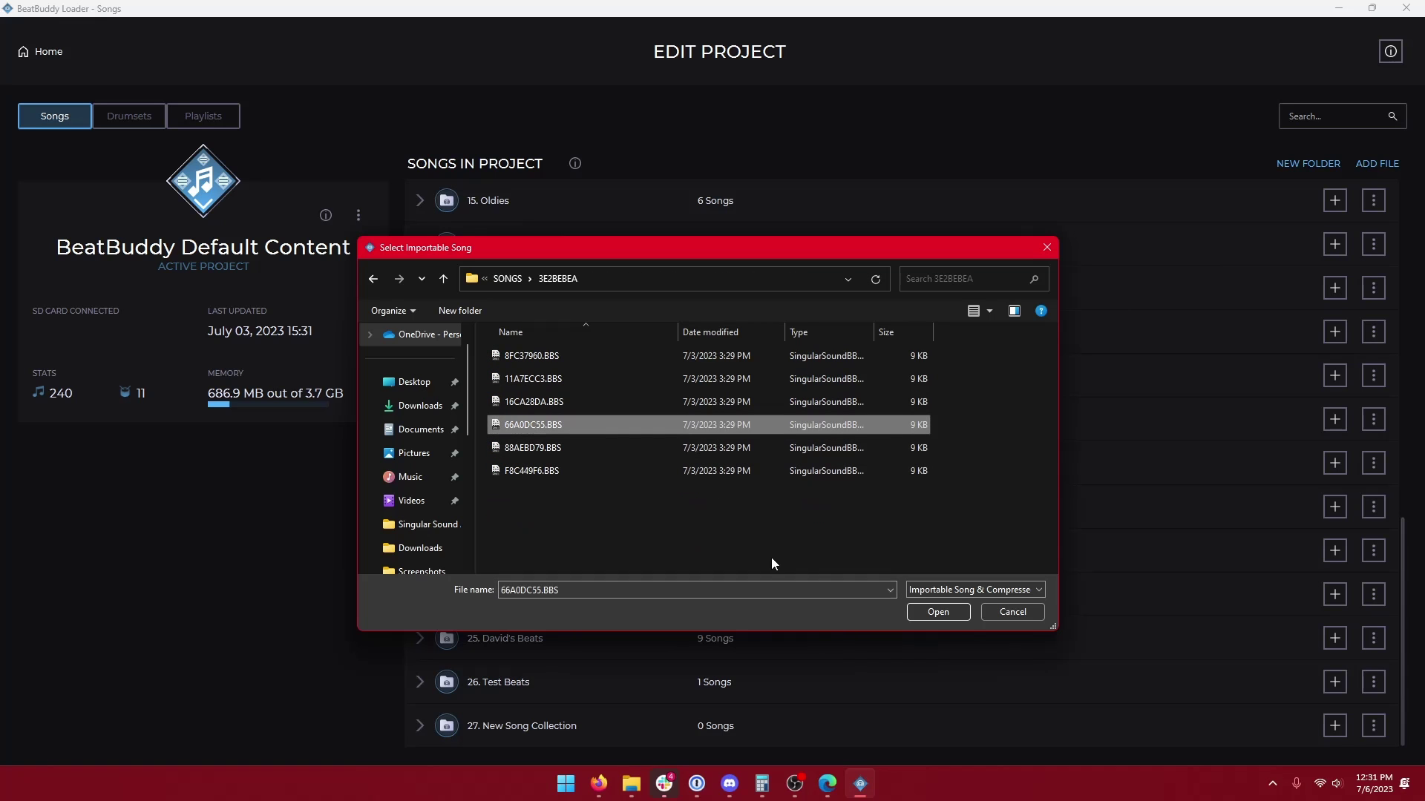
Import the chosen song file so 7. Techno 4 appears after 6. Oldie 6, and view its options
{"action": "left_click", "coordinate": [957, 617]}
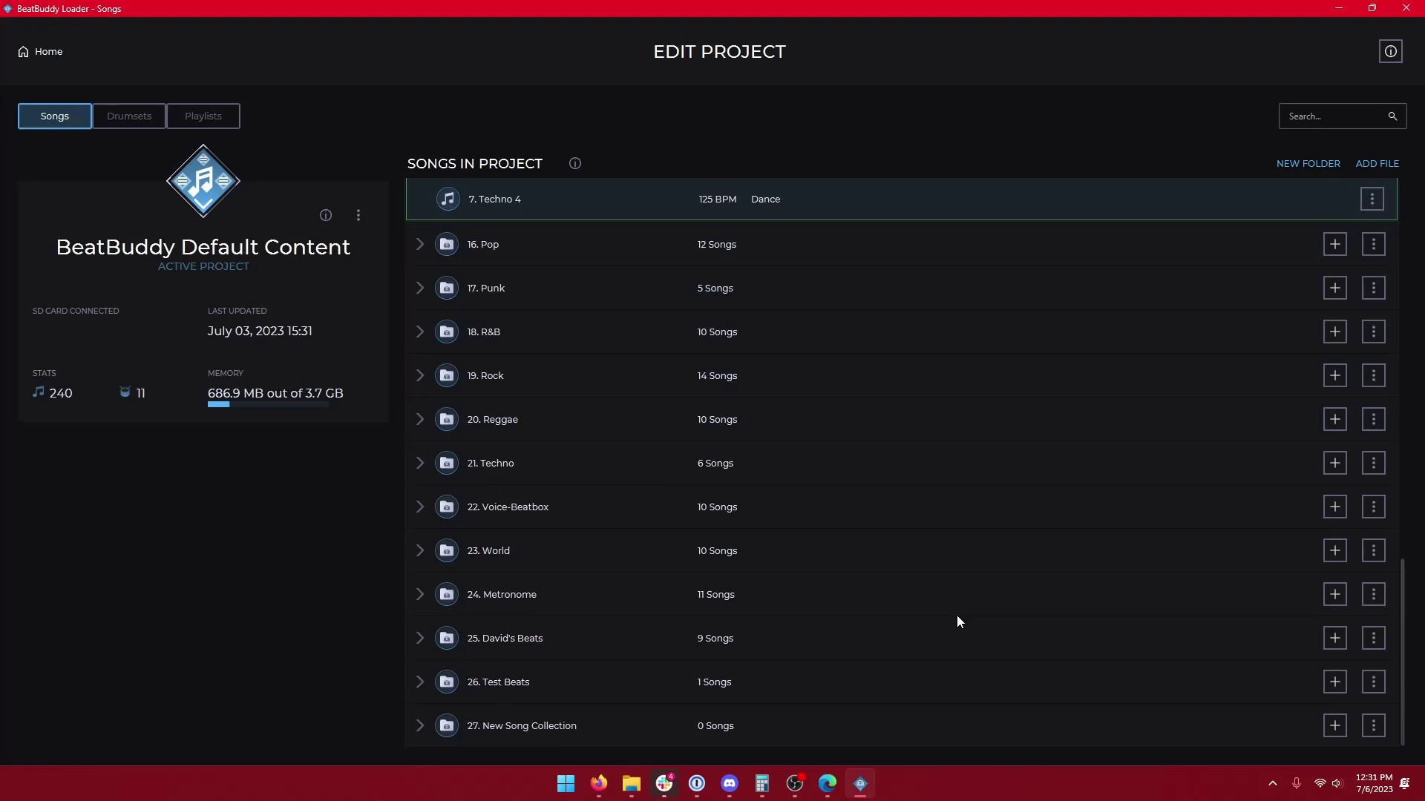
{"action": "scroll", "coordinate": [739, 348], "scroll_direction": "up", "scroll_amount": 2}
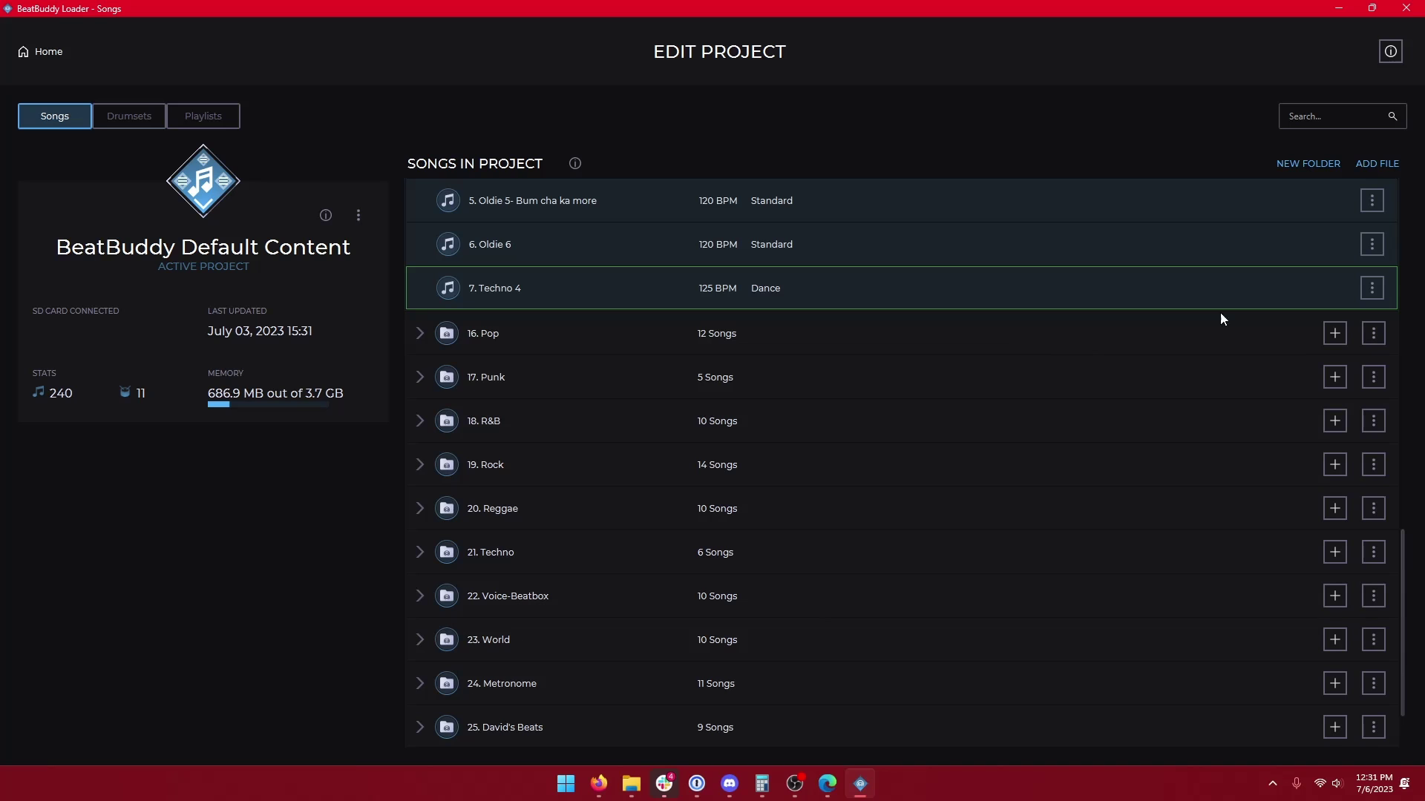
{"action": "left_click", "coordinate": [1372, 288]}
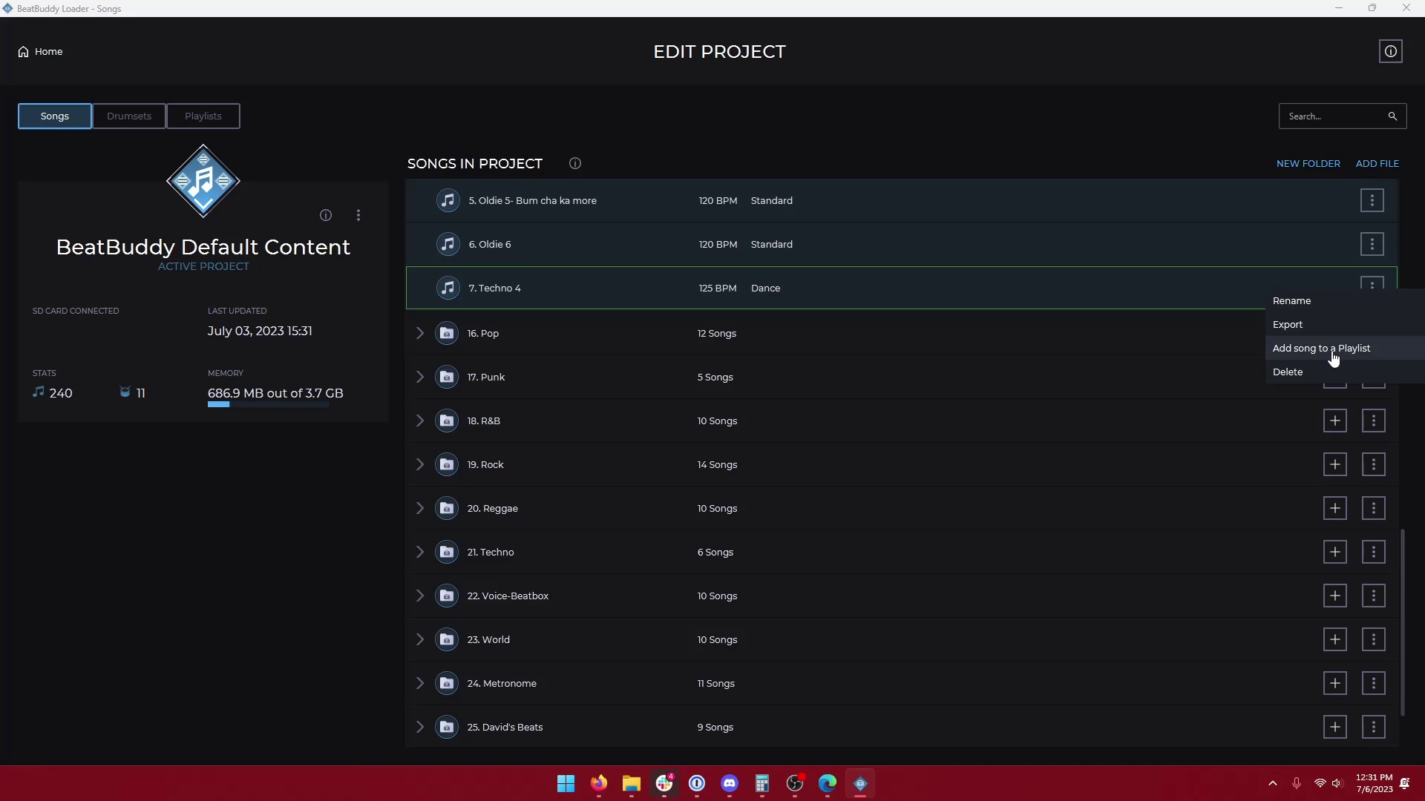
{"action": "left_click", "coordinate": [1003, 345]}
Bring up the Techno 4 row's right-click menu (Rename/Export/Add to Playlist/Delete) several times
{"action": "right_click", "coordinate": [863, 292]}
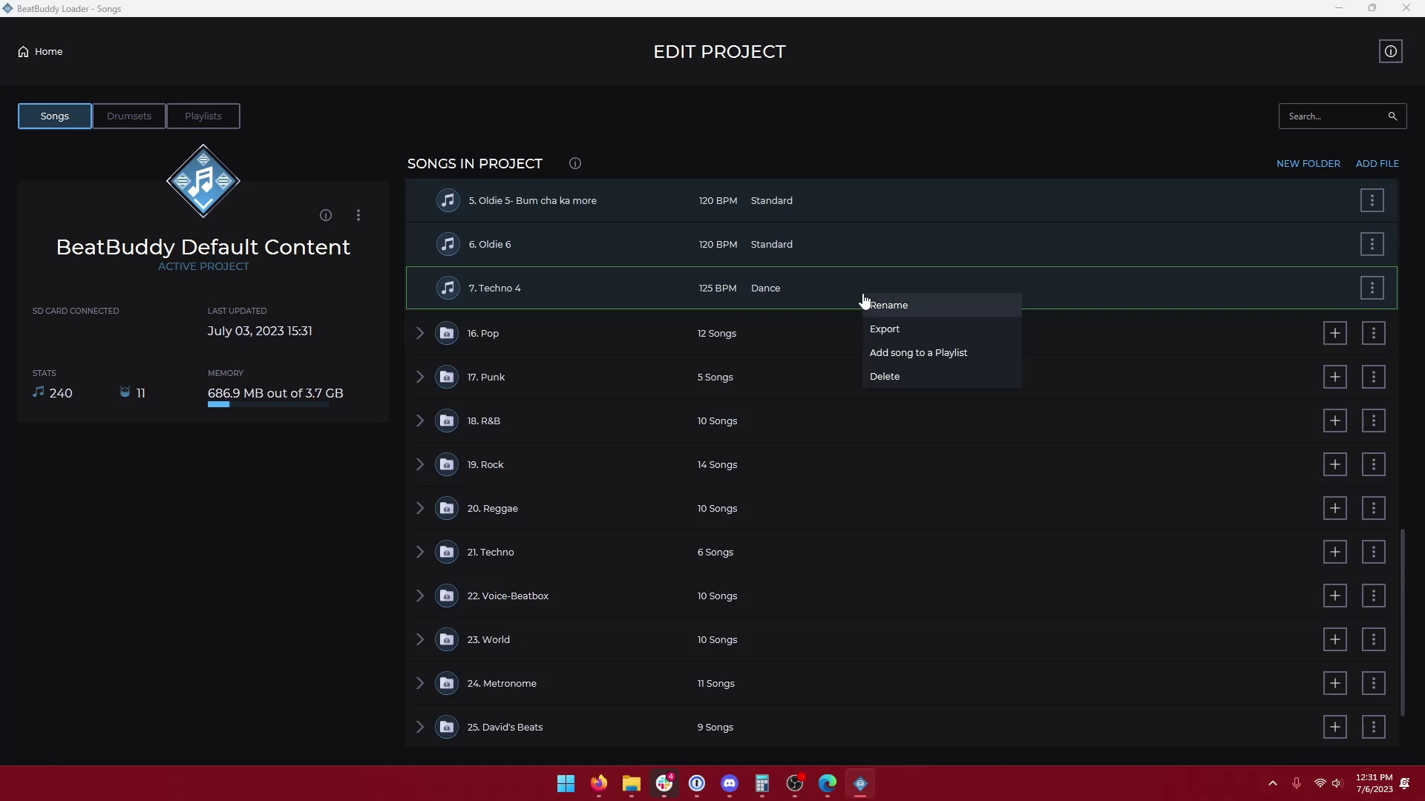
{"action": "left_click", "coordinate": [569, 293]}
{"action": "right_click", "coordinate": [569, 293]}
{"action": "left_click", "coordinate": [1099, 305]}
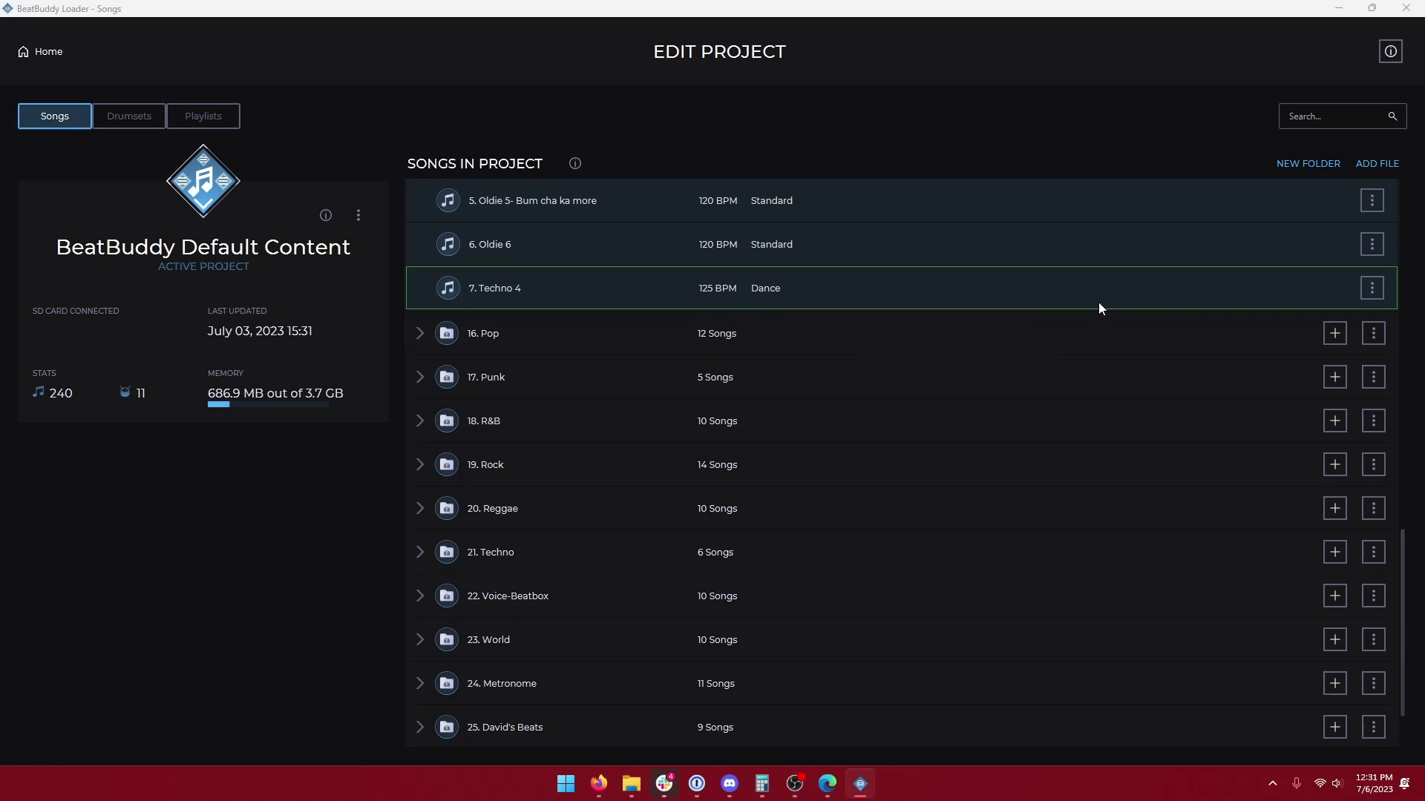
{"action": "right_click", "coordinate": [1169, 304]}
{"action": "left_click", "coordinate": [1017, 309]}
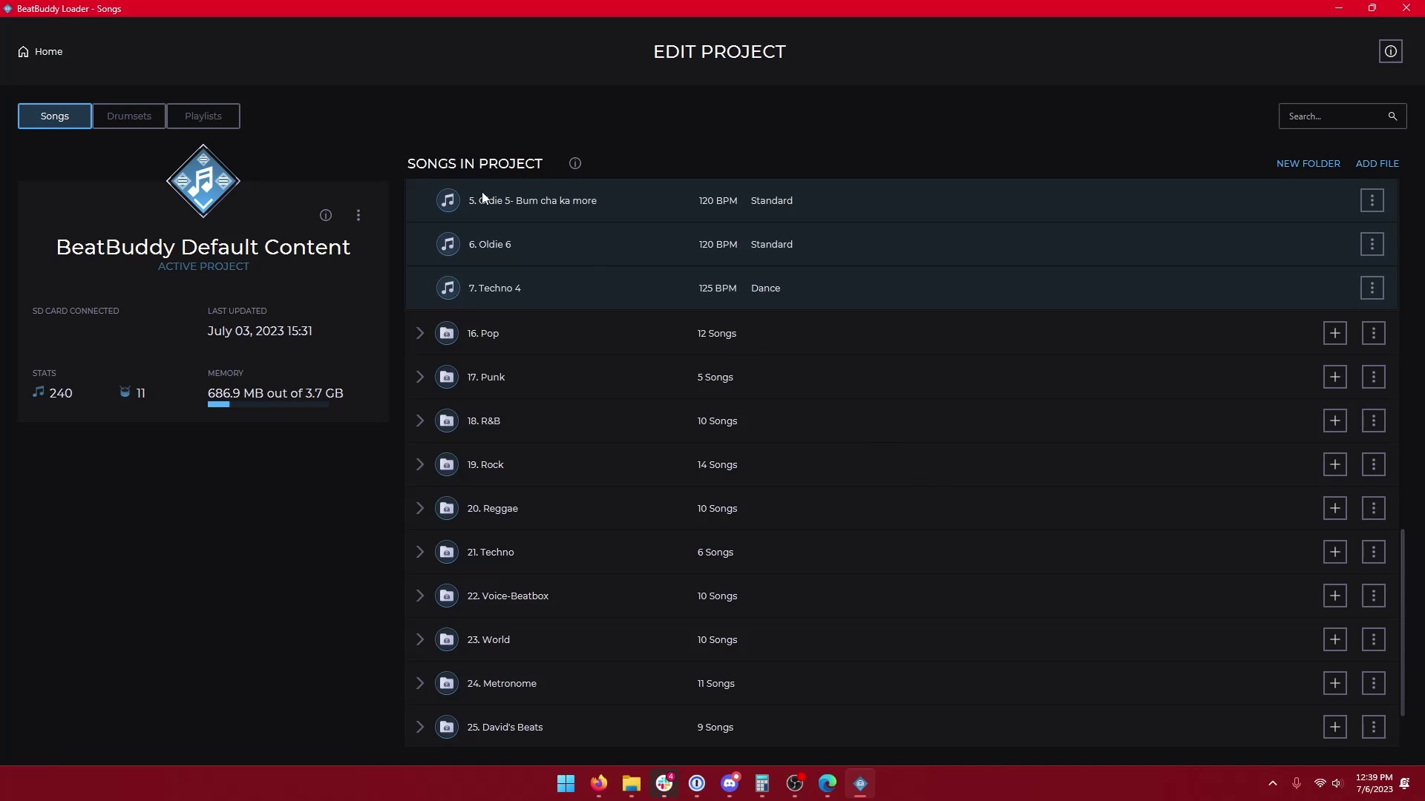
Create a new playlist and rename Playlist 1 to Churchill's Pub Gig, then return to the Songs list
{"action": "left_click", "coordinate": [235, 127]}
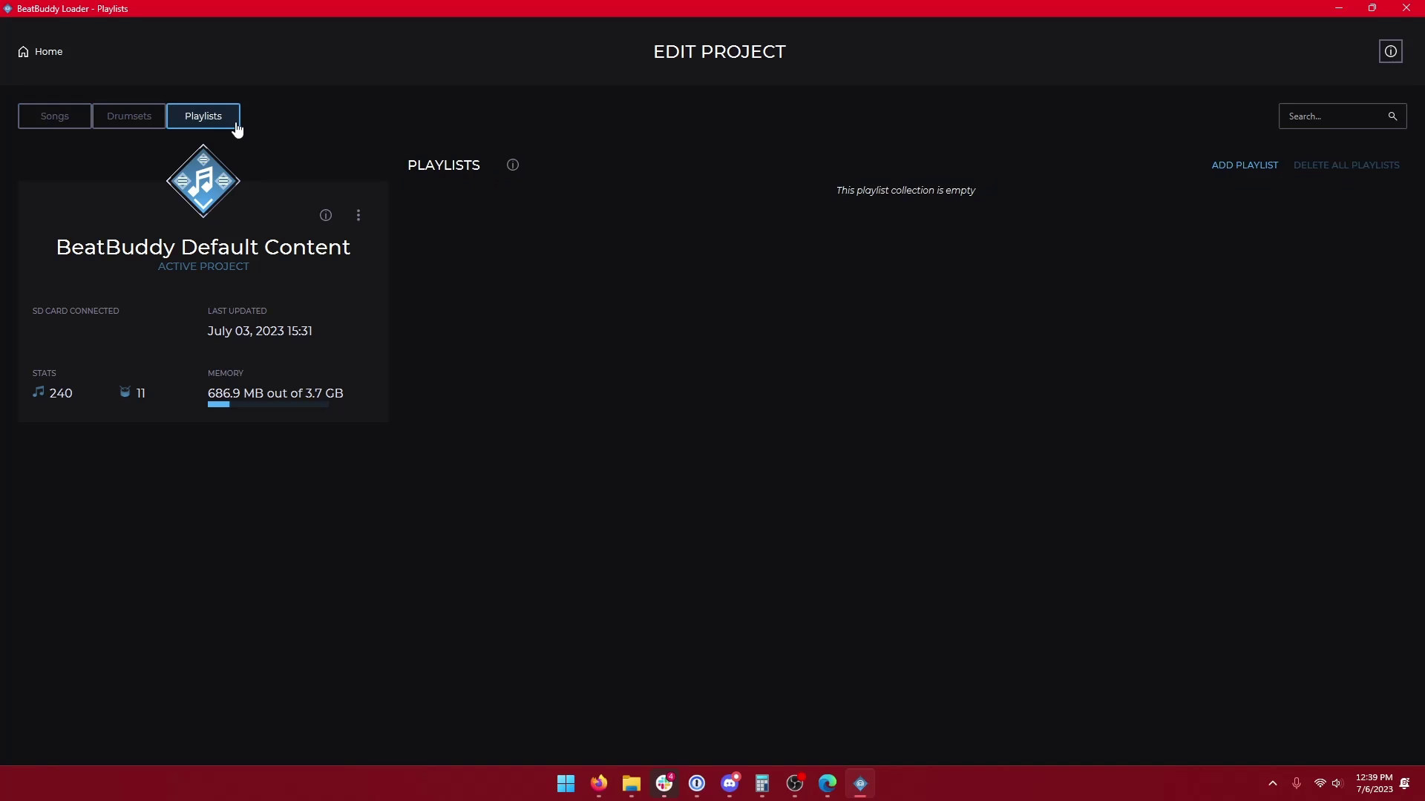
{"action": "left_click", "coordinate": [1234, 170]}
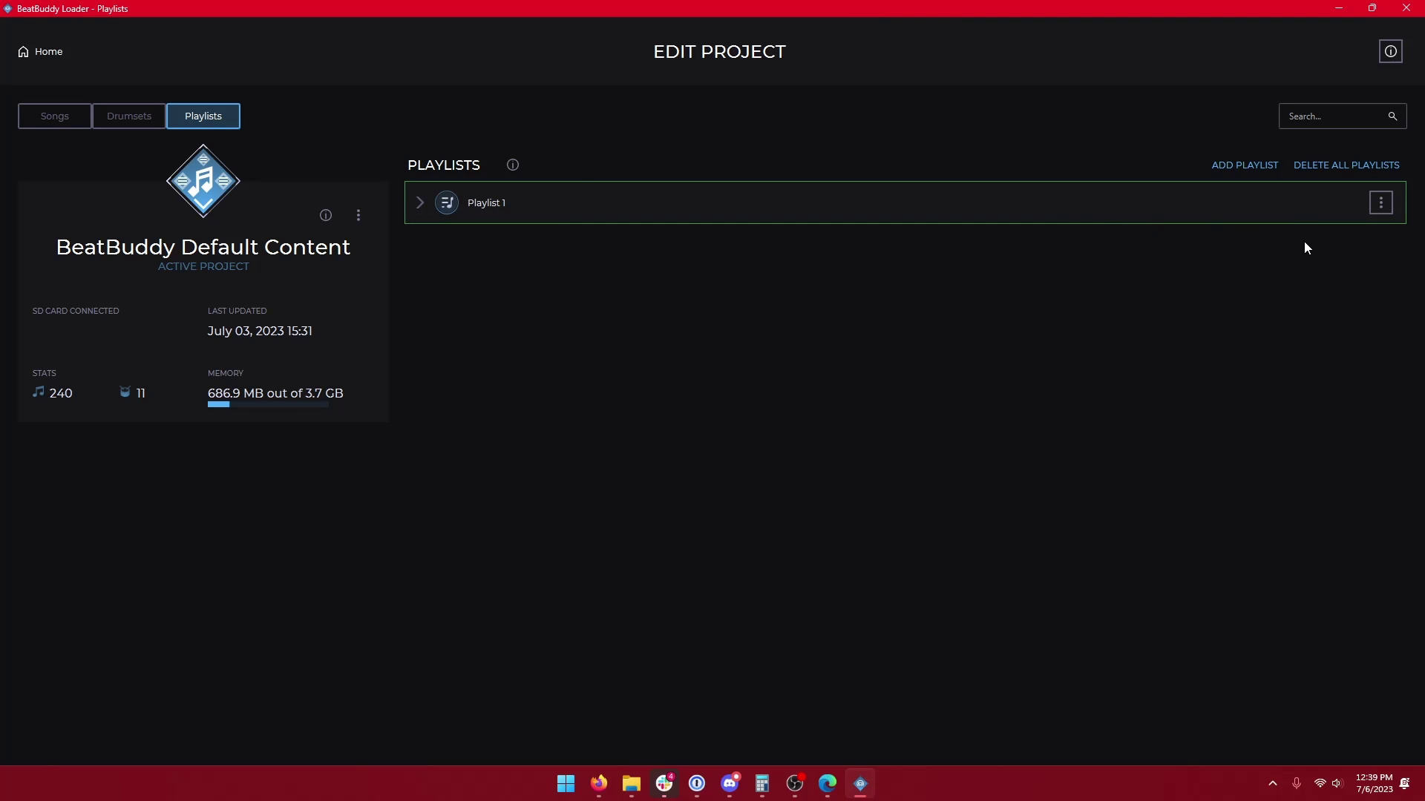
{"action": "right_click", "coordinate": [632, 209]}
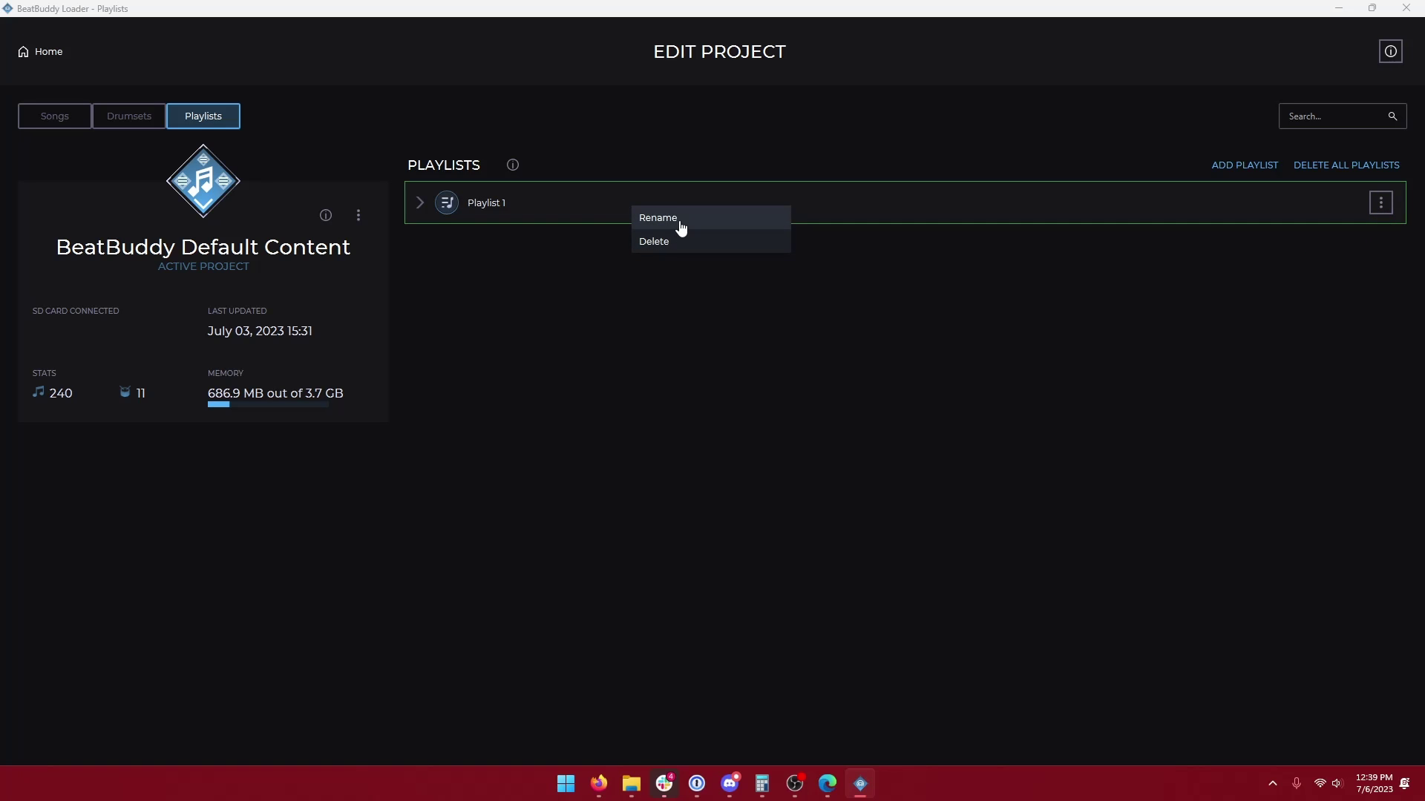
{"action": "left_click", "coordinate": [680, 222]}
{"action": "key", "text": "BackSpace"}
{"action": "key", "text": "BackSpace"}
{"action": "key", "text": "BackSpace"}
{"action": "key", "text": "BackSpace"}
{"action": "key", "text": "BackSpace"}
{"action": "key", "text": "BackSpace"}
{"action": "key", "text": "BackSpace"}
{"action": "key", "text": "BackSpace"}
{"action": "key", "text": "BackSpace"}
{"action": "key", "text": "BackSpace"}
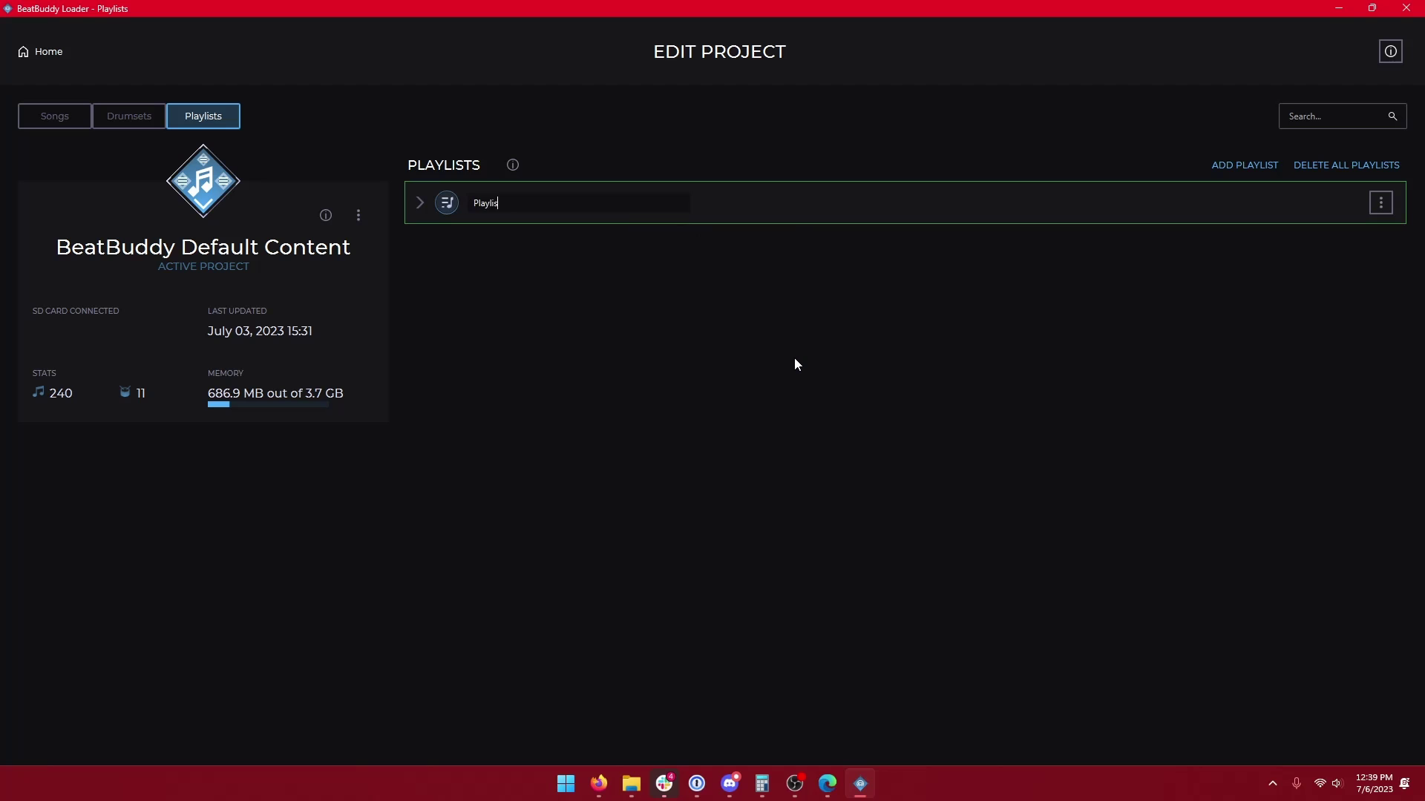
{"action": "type", "text": "H"}
{"action": "key", "text": "BackSpace"}
{"action": "type", "text": "Churchills"}
{"action": "key", "text": "BackSpace"}
{"action": "type", "text": "'s Pub Gig"}
{"action": "key", "text": "Return"}
{"action": "left_click", "coordinate": [59, 118]}
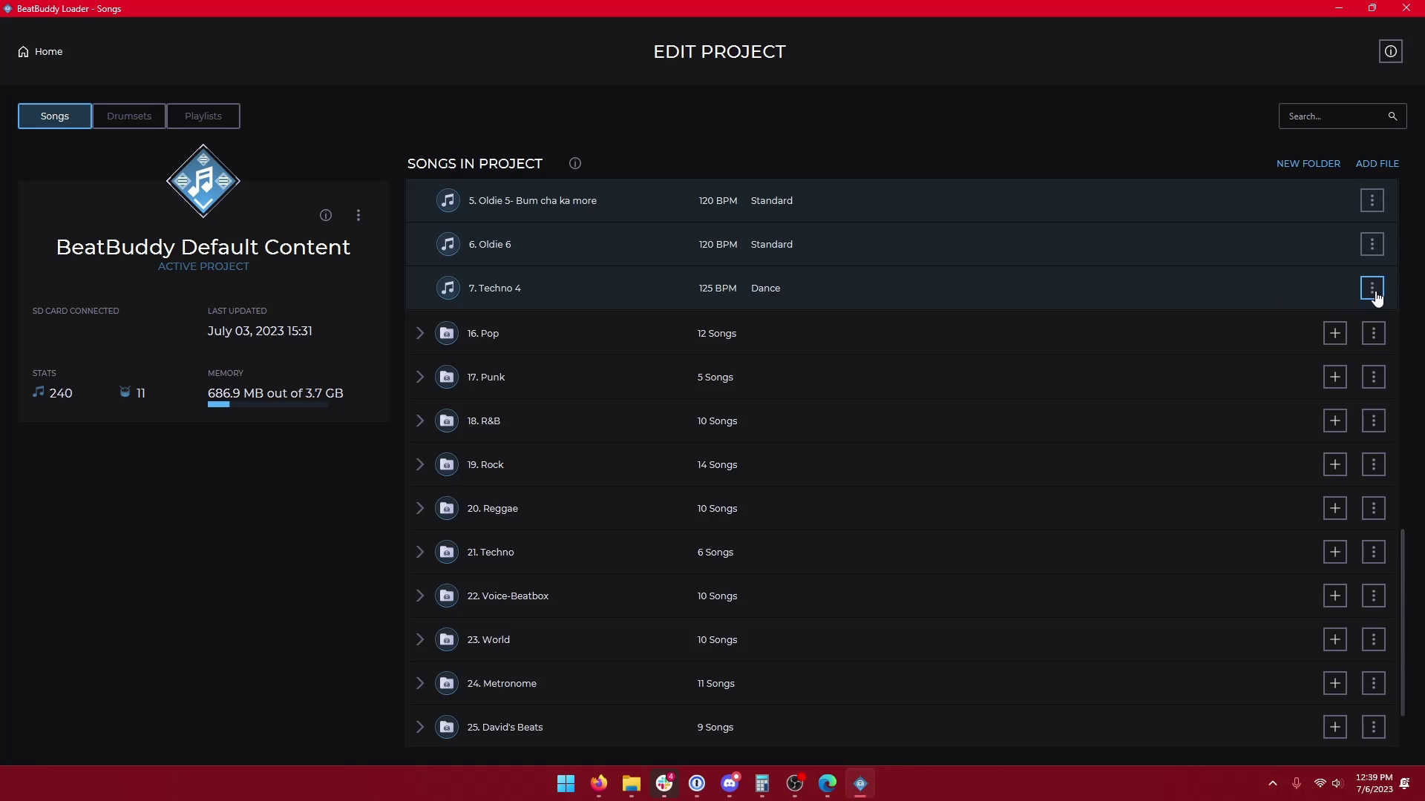
Add the song 7. Techno 4 to the Churchill's Pub Gig playlist
{"action": "right_click", "coordinate": [934, 290]}
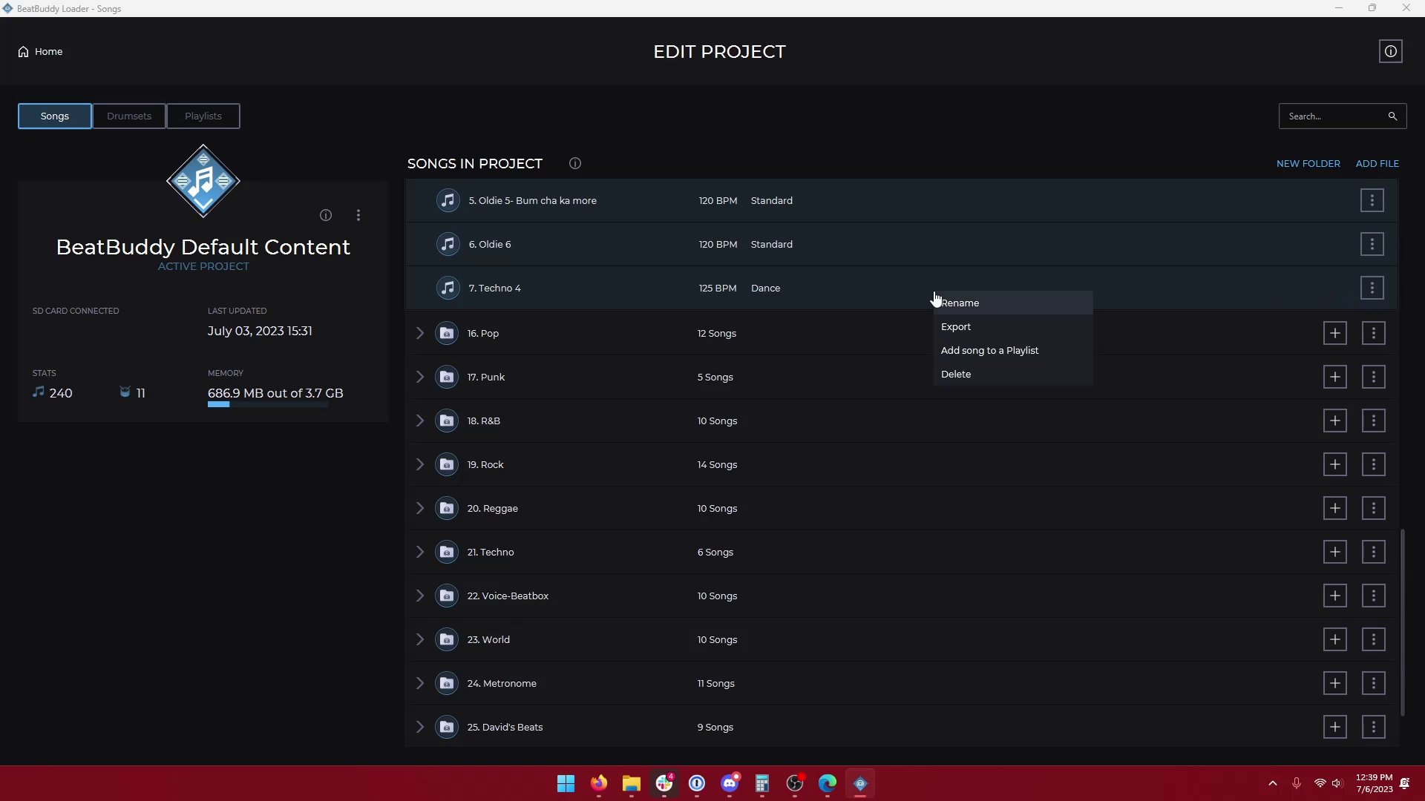
{"action": "left_click", "coordinate": [984, 358]}
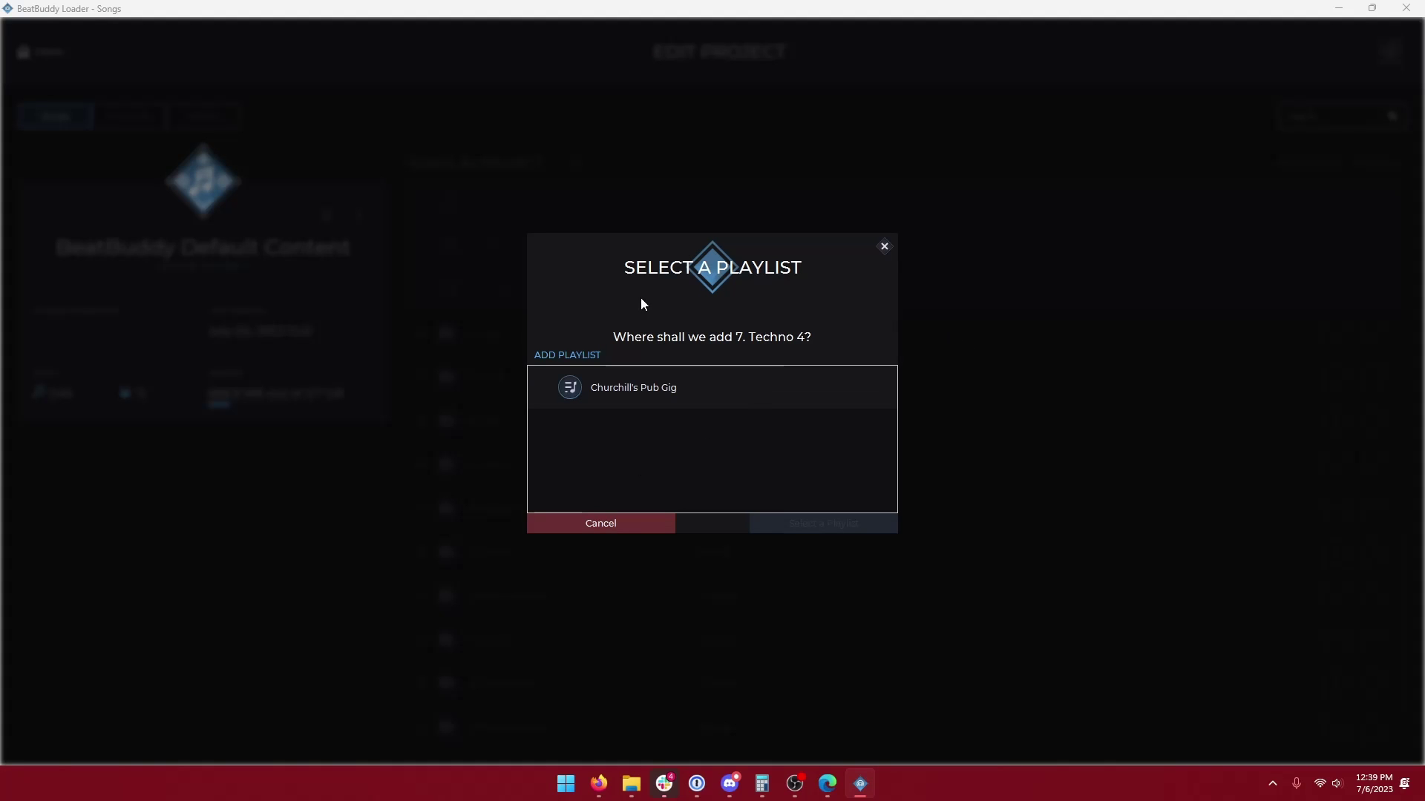
{"action": "left_click", "coordinate": [630, 390]}
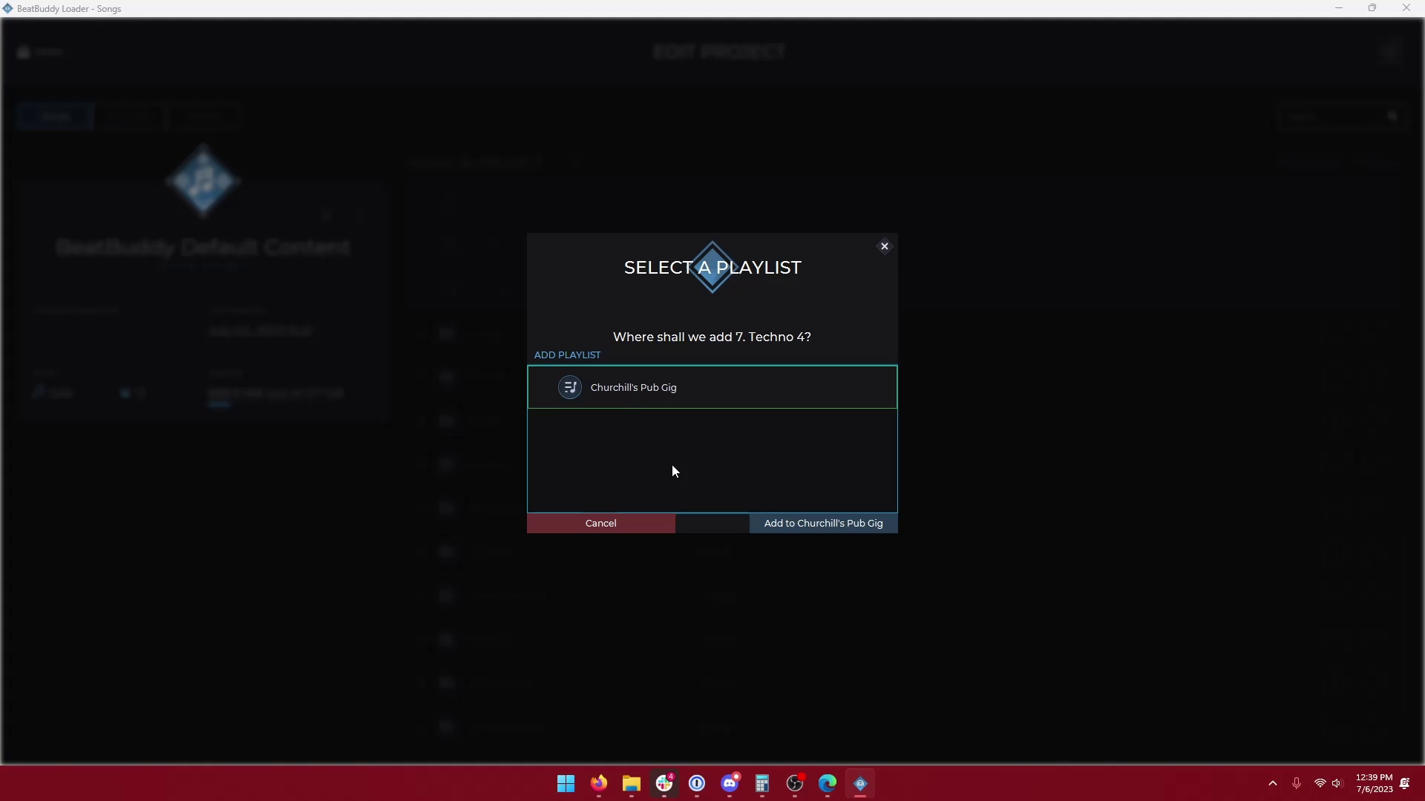
{"action": "left_click", "coordinate": [772, 527]}
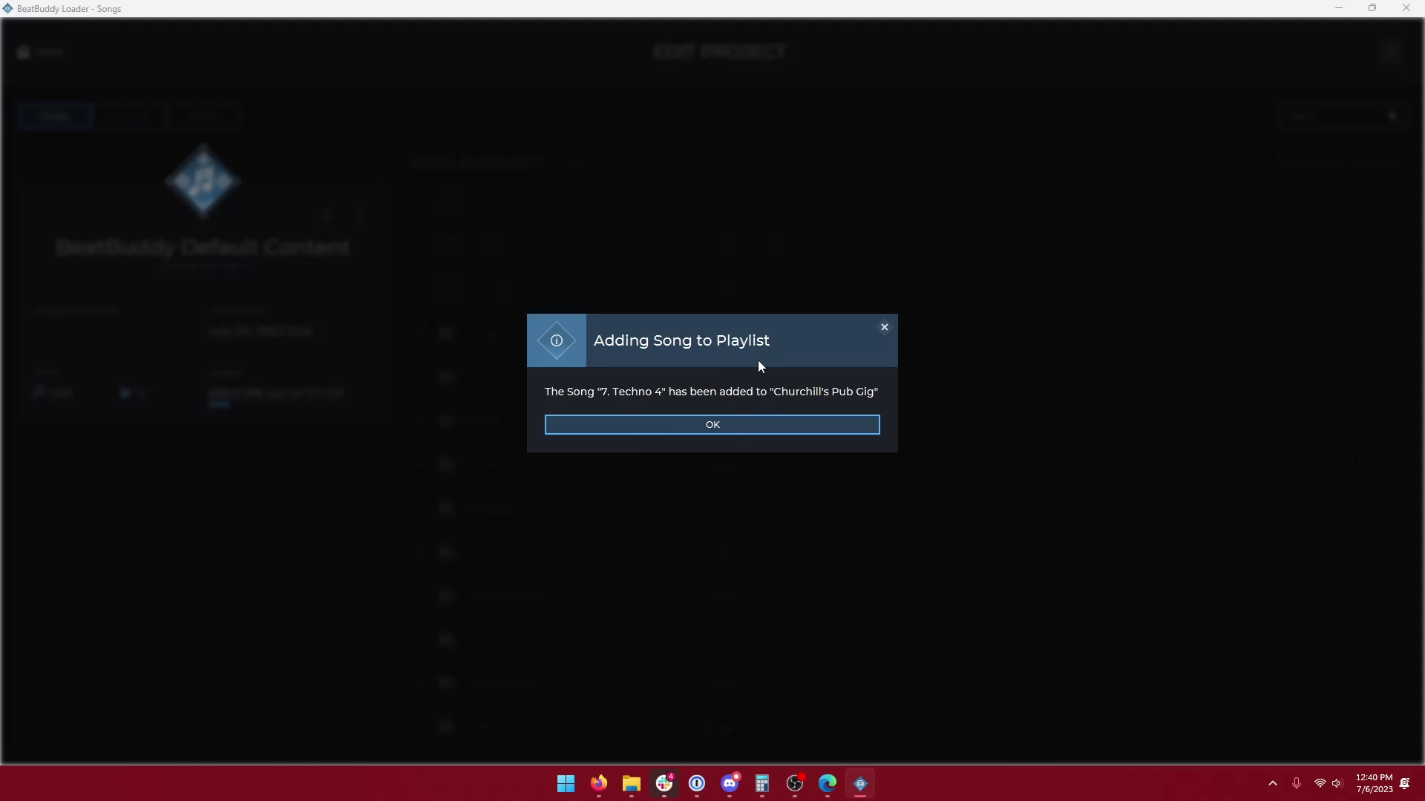
{"action": "left_click", "coordinate": [717, 429]}
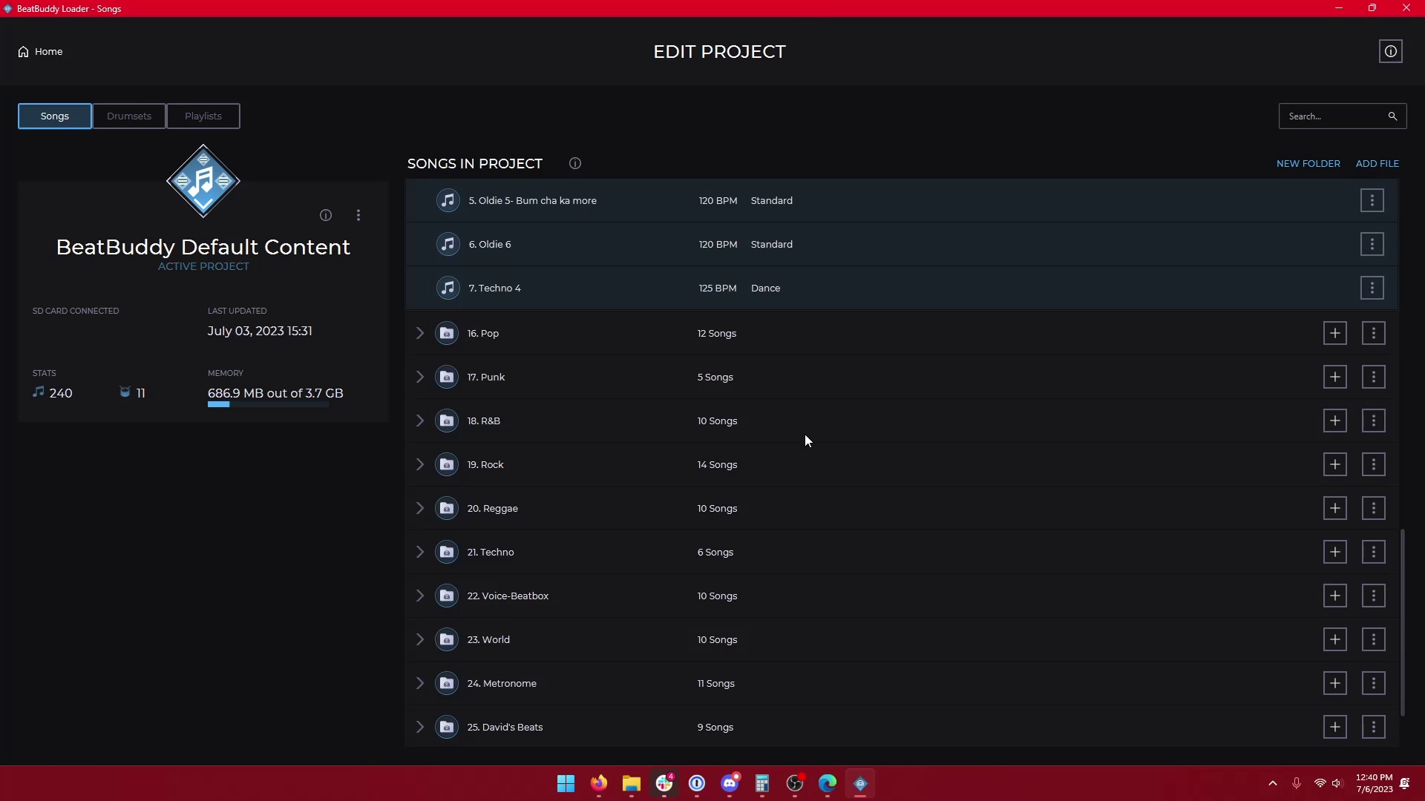
Create the playlist Pop_copy from the Pop folder
{"action": "left_click", "coordinate": [1372, 333]}
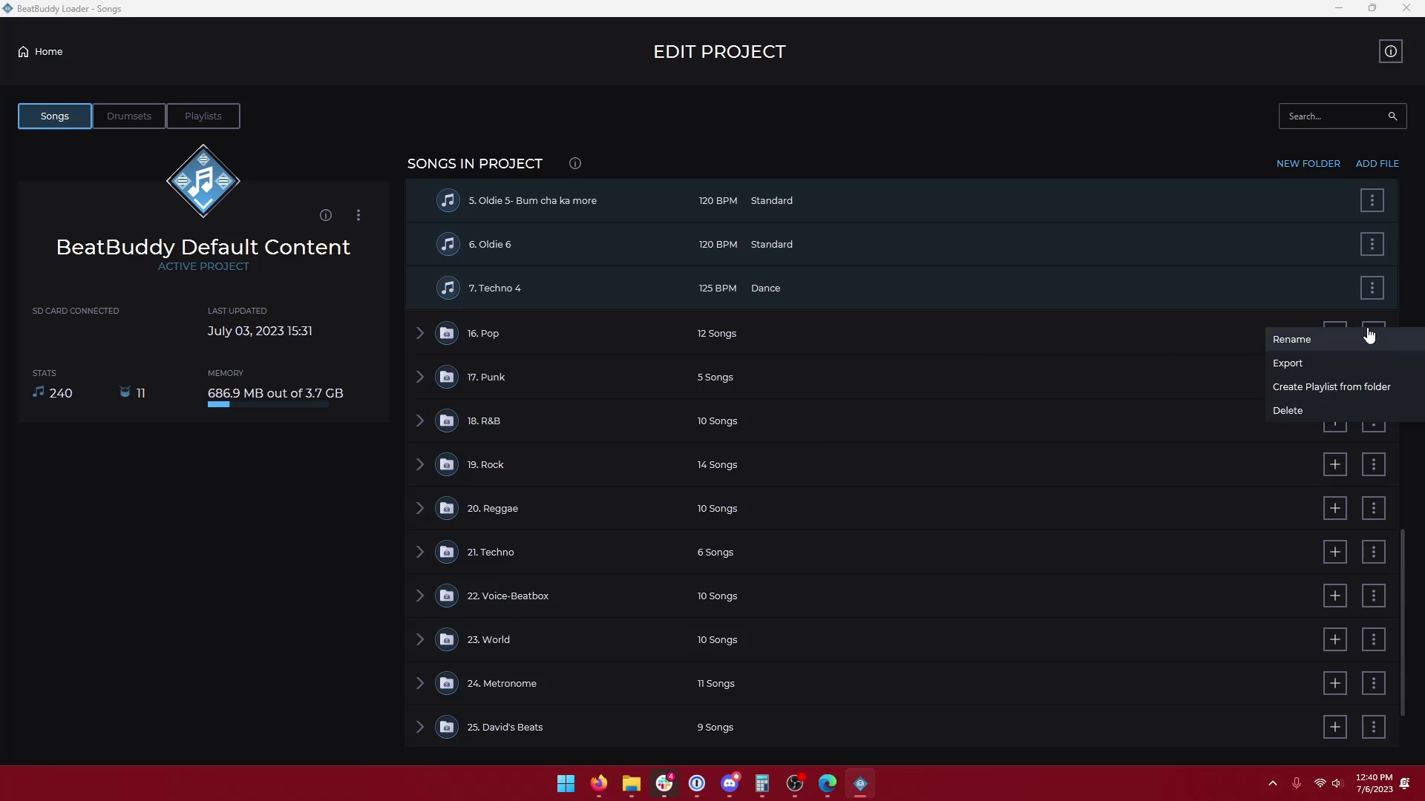
{"action": "left_click", "coordinate": [1301, 393]}
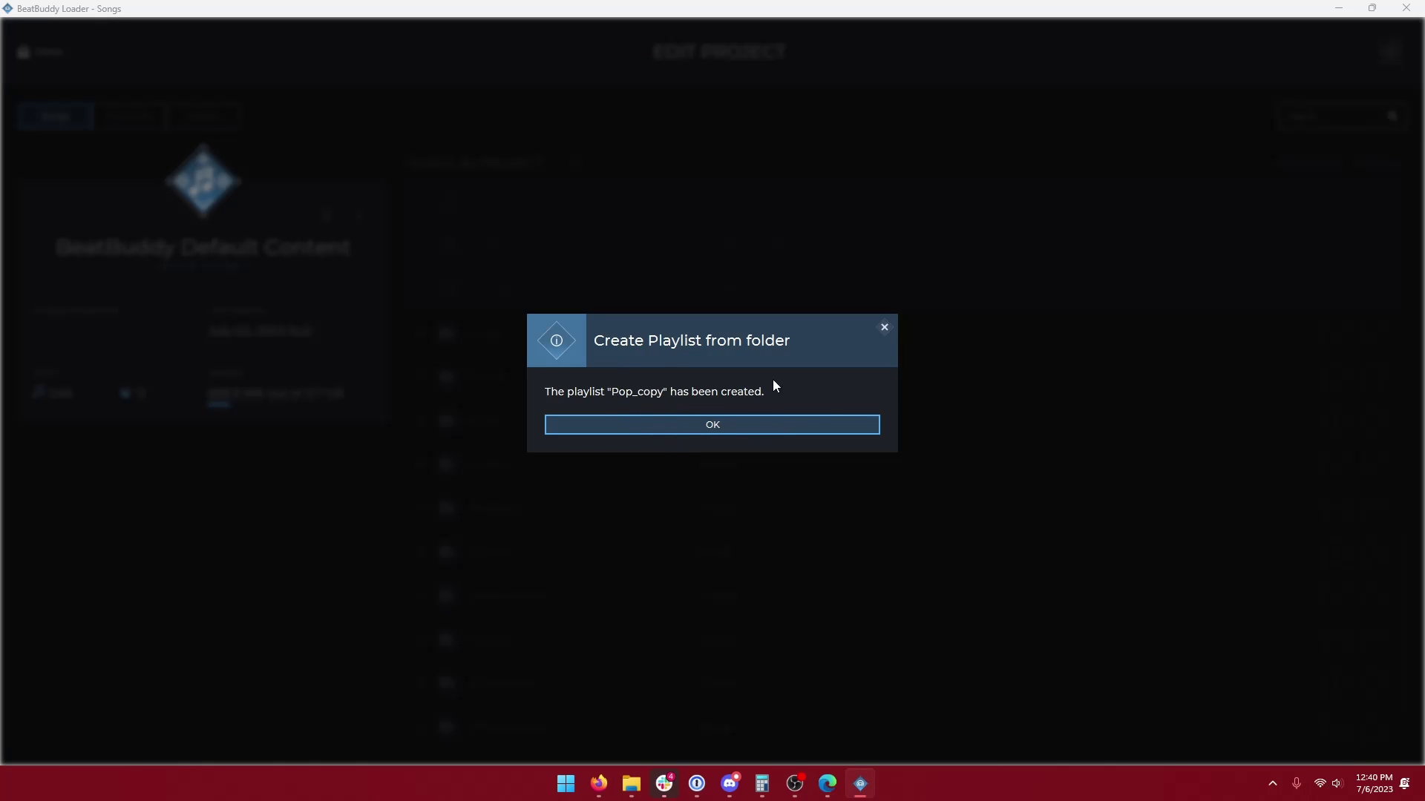
{"action": "left_click", "coordinate": [690, 425]}
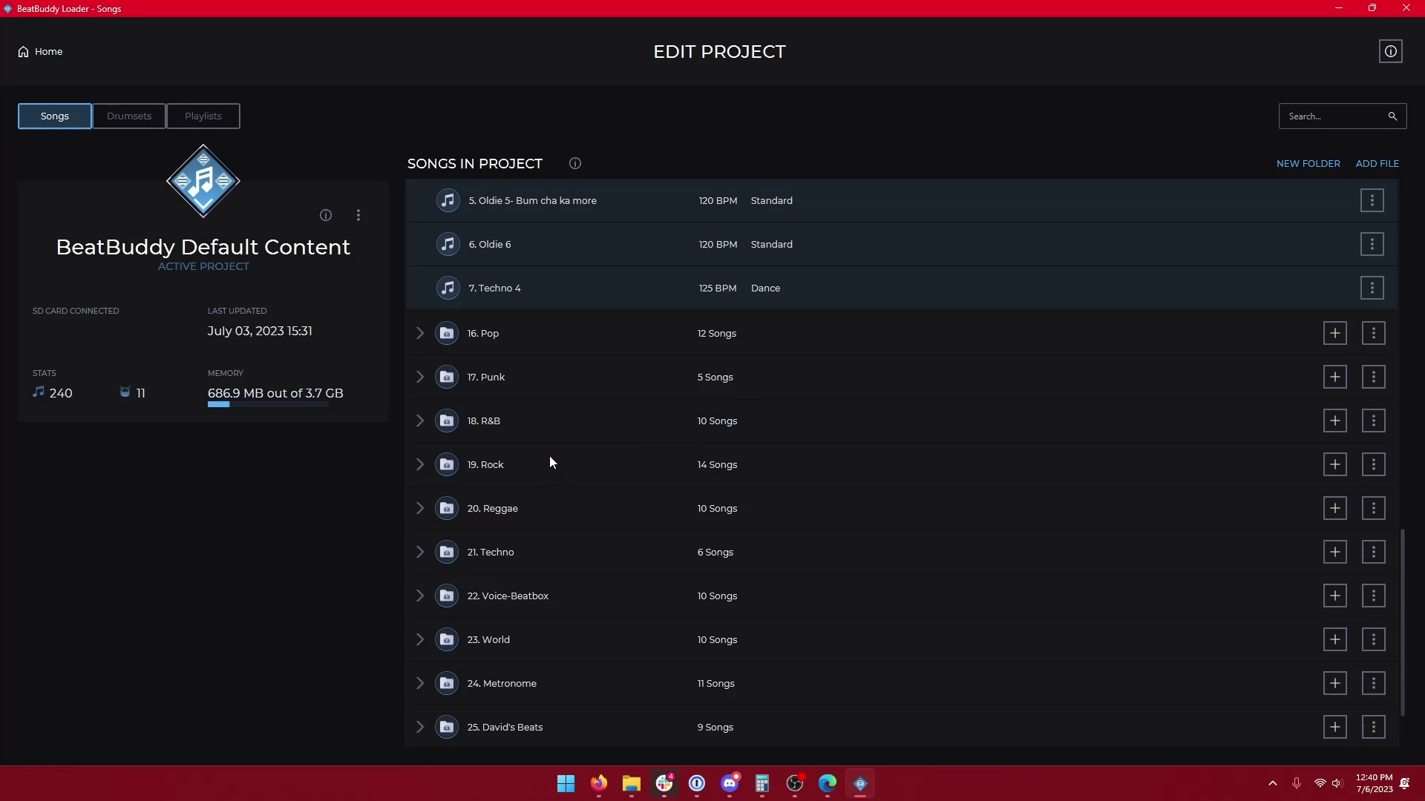
Move Pop 11 to the top of Pop_copy, remove Pop 6 and Pop 8, then request deleting all playlists
{"action": "left_click", "coordinate": [207, 119]}
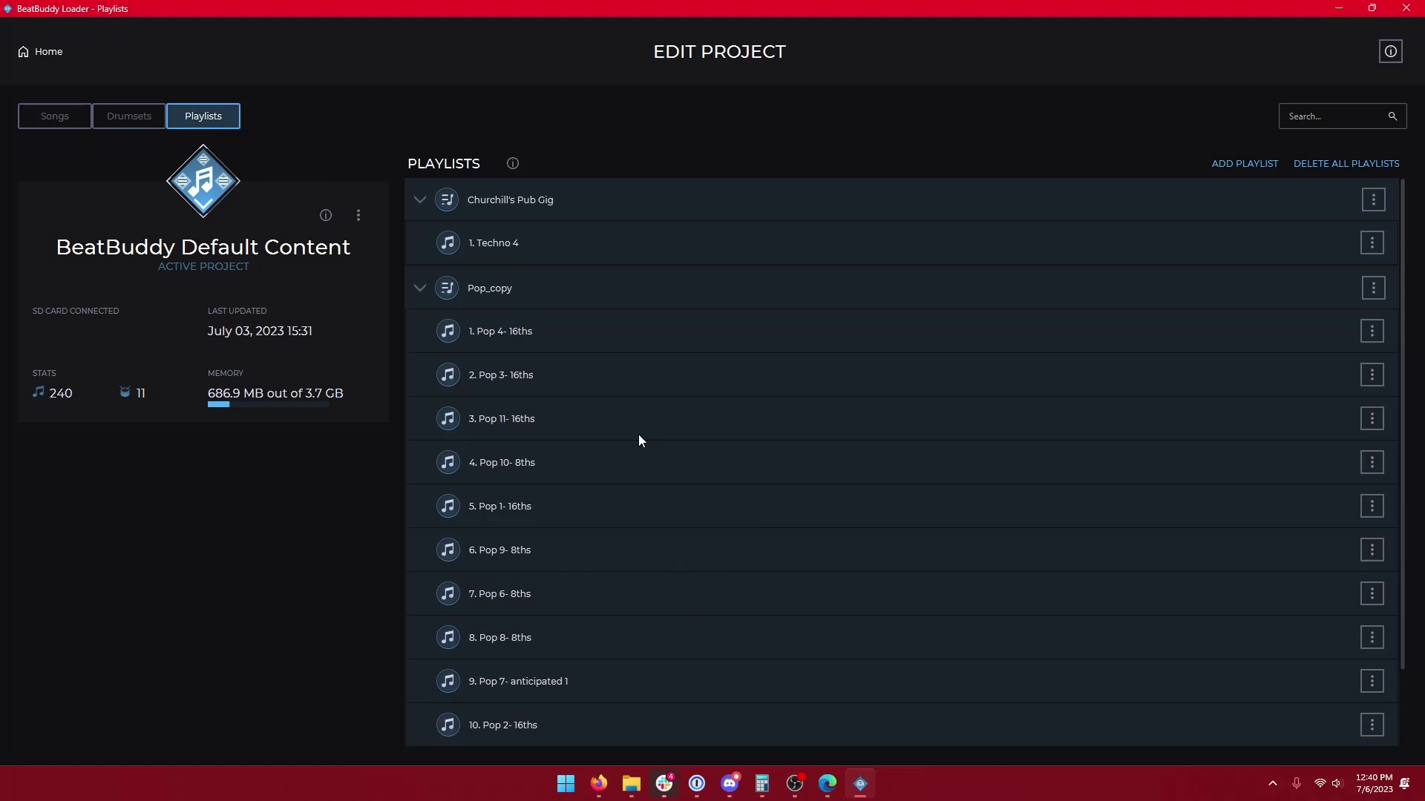
{"action": "left_click_drag", "start_coordinate": [528, 432], "coordinate": [535, 349]}
{"action": "right_click", "coordinate": [872, 431]}
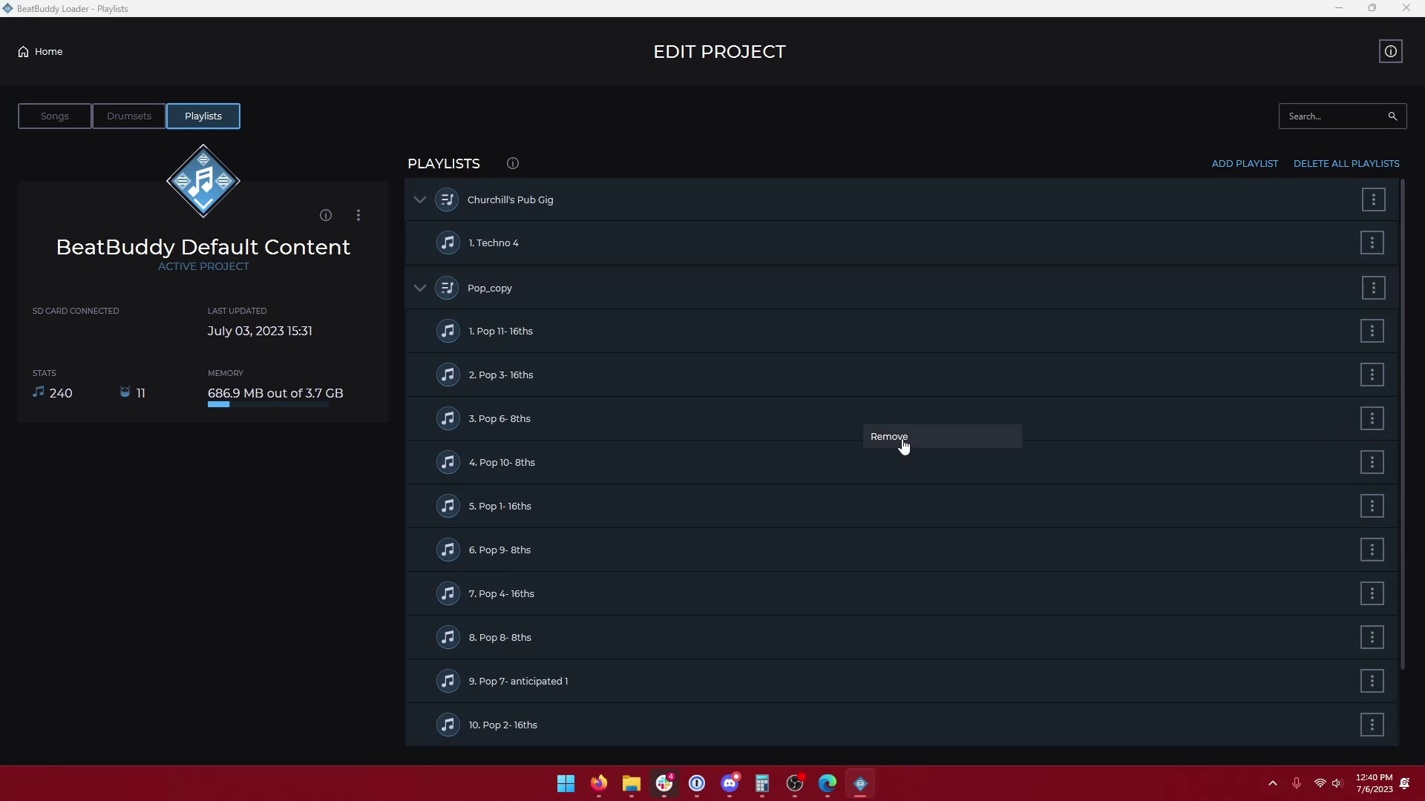
{"action": "left_click", "coordinate": [898, 440]}
{"action": "right_click", "coordinate": [692, 608]}
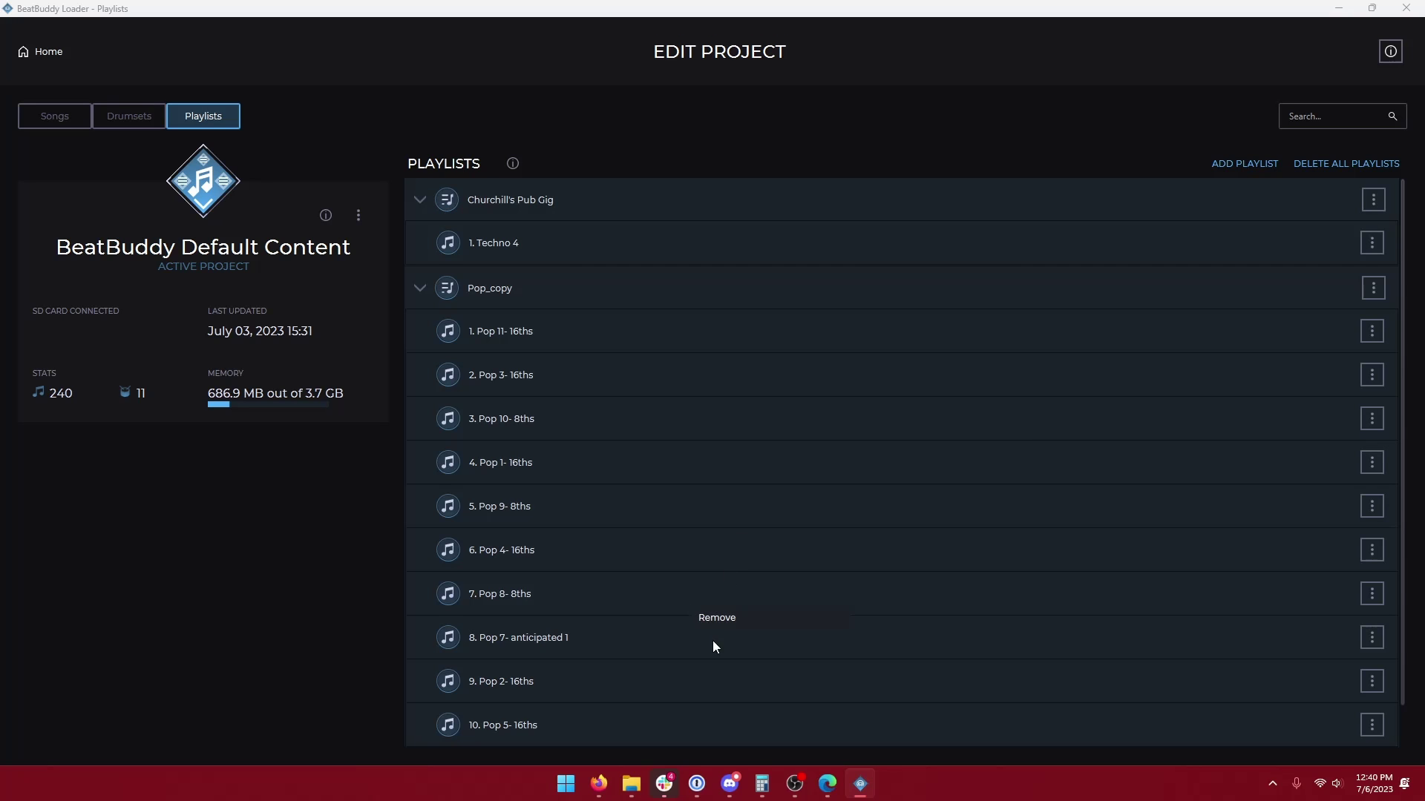
{"action": "left_click", "coordinate": [727, 618]}
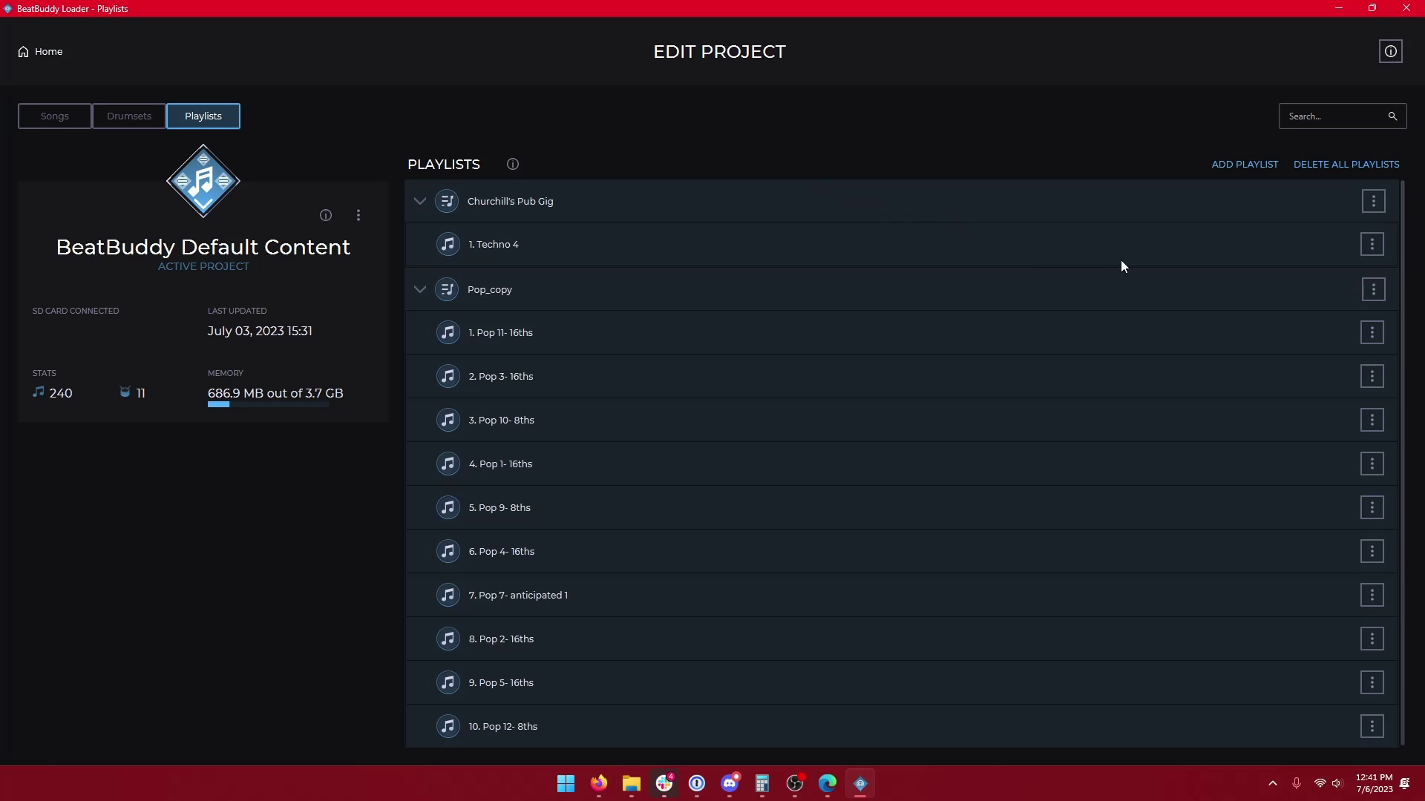
{"action": "left_click", "coordinate": [1350, 165]}
{"action": "left_click", "coordinate": [123, 117]}
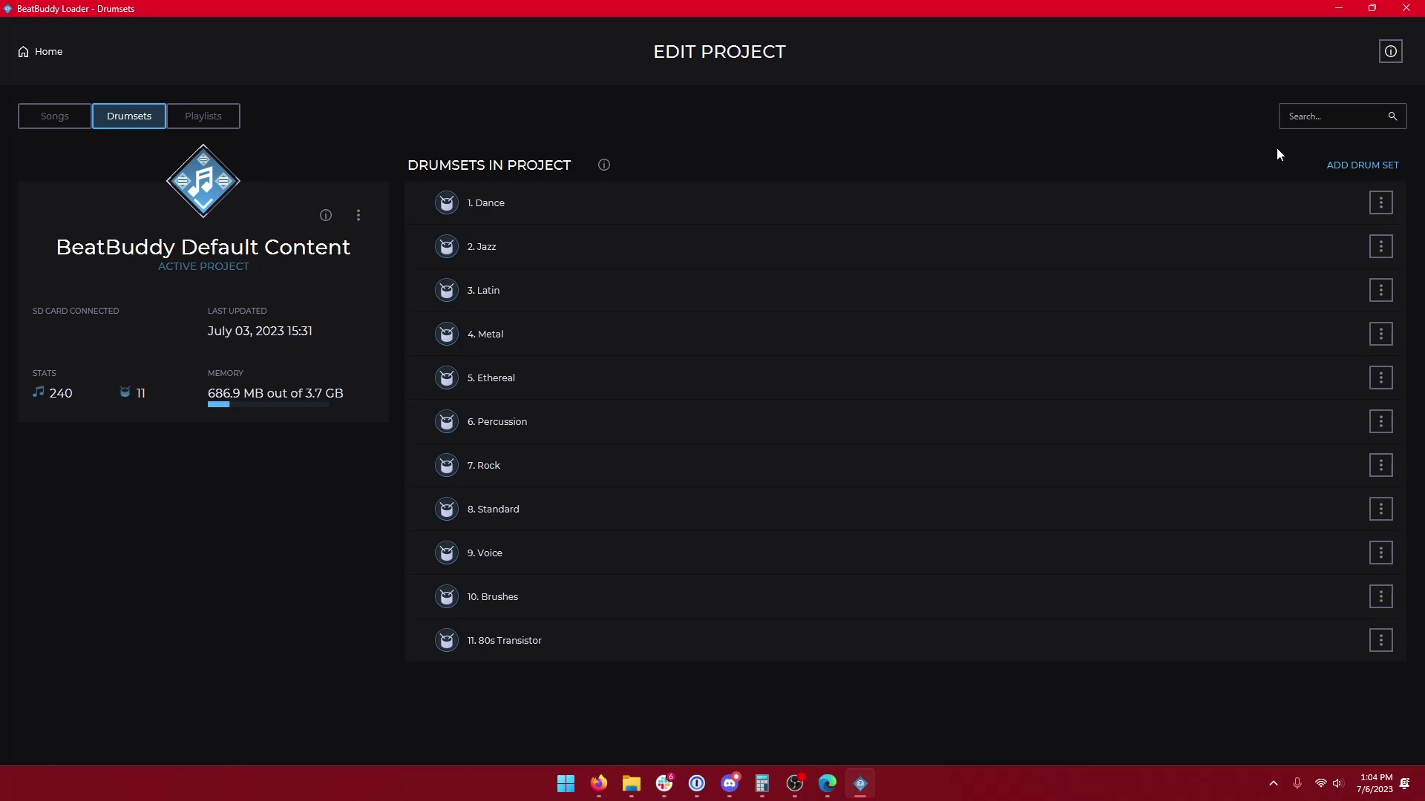
{"action": "left_click", "coordinate": [1358, 176]}
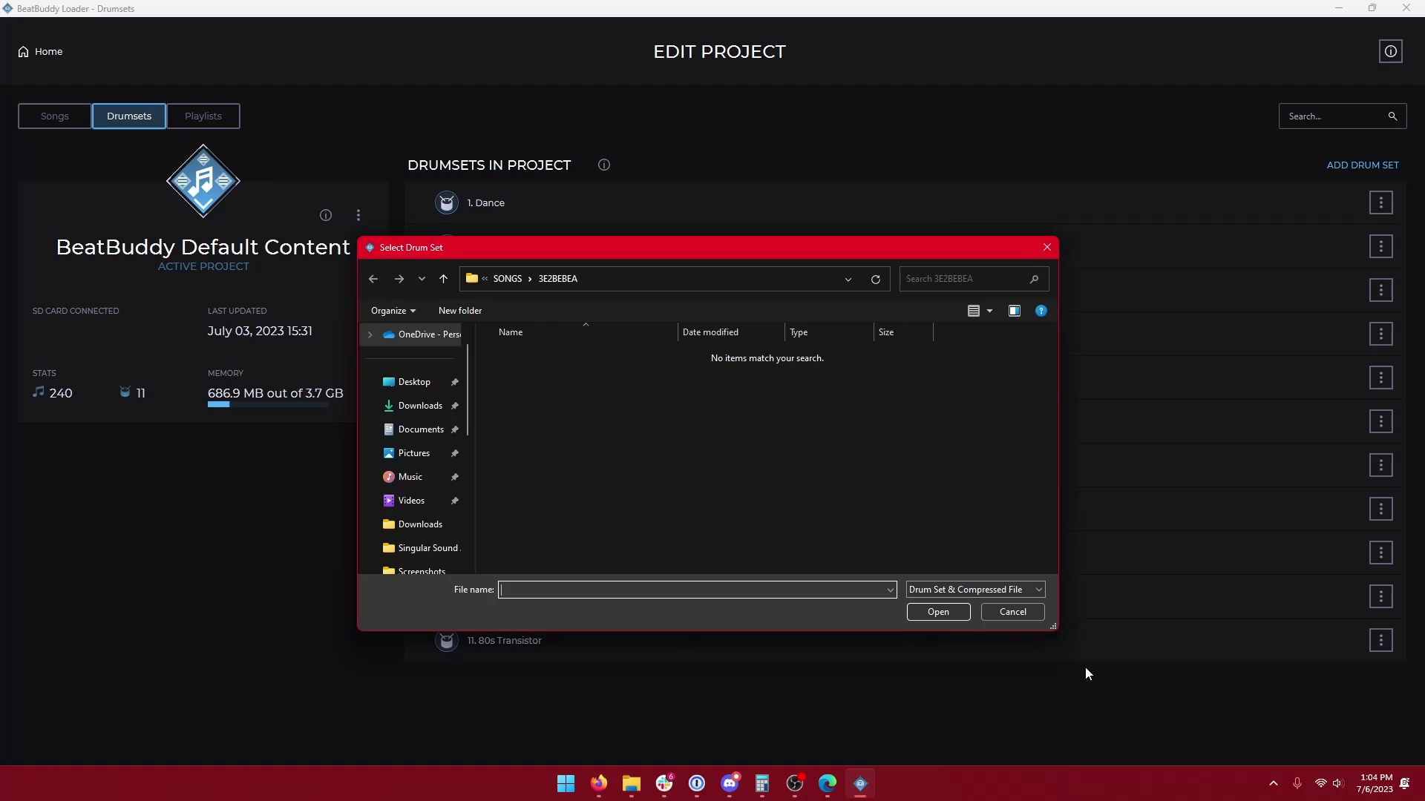
{"action": "left_click", "coordinate": [1027, 619]}
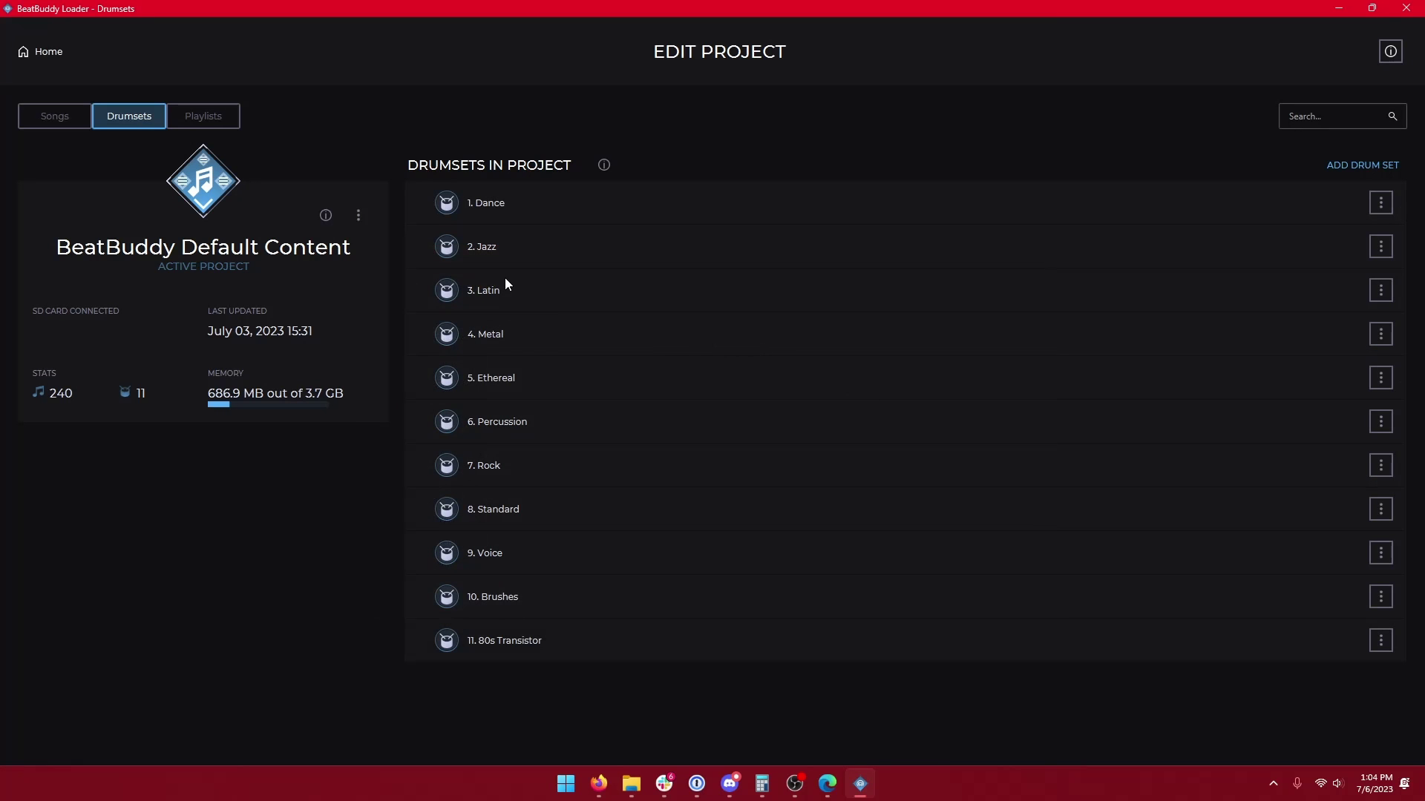
{"action": "left_click_drag", "start_coordinate": [497, 291], "coordinate": [547, 518]}
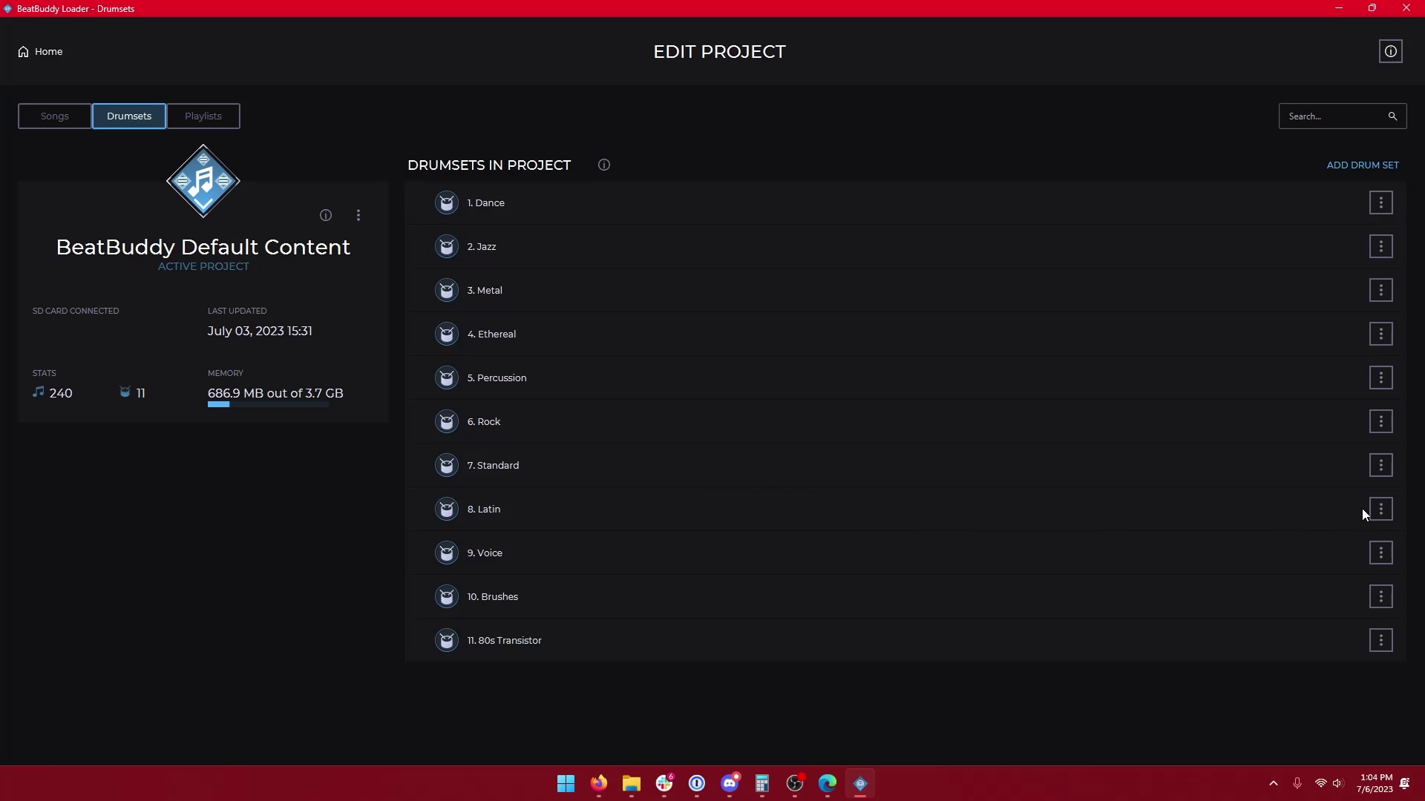
{"action": "right_click", "coordinate": [951, 512]}
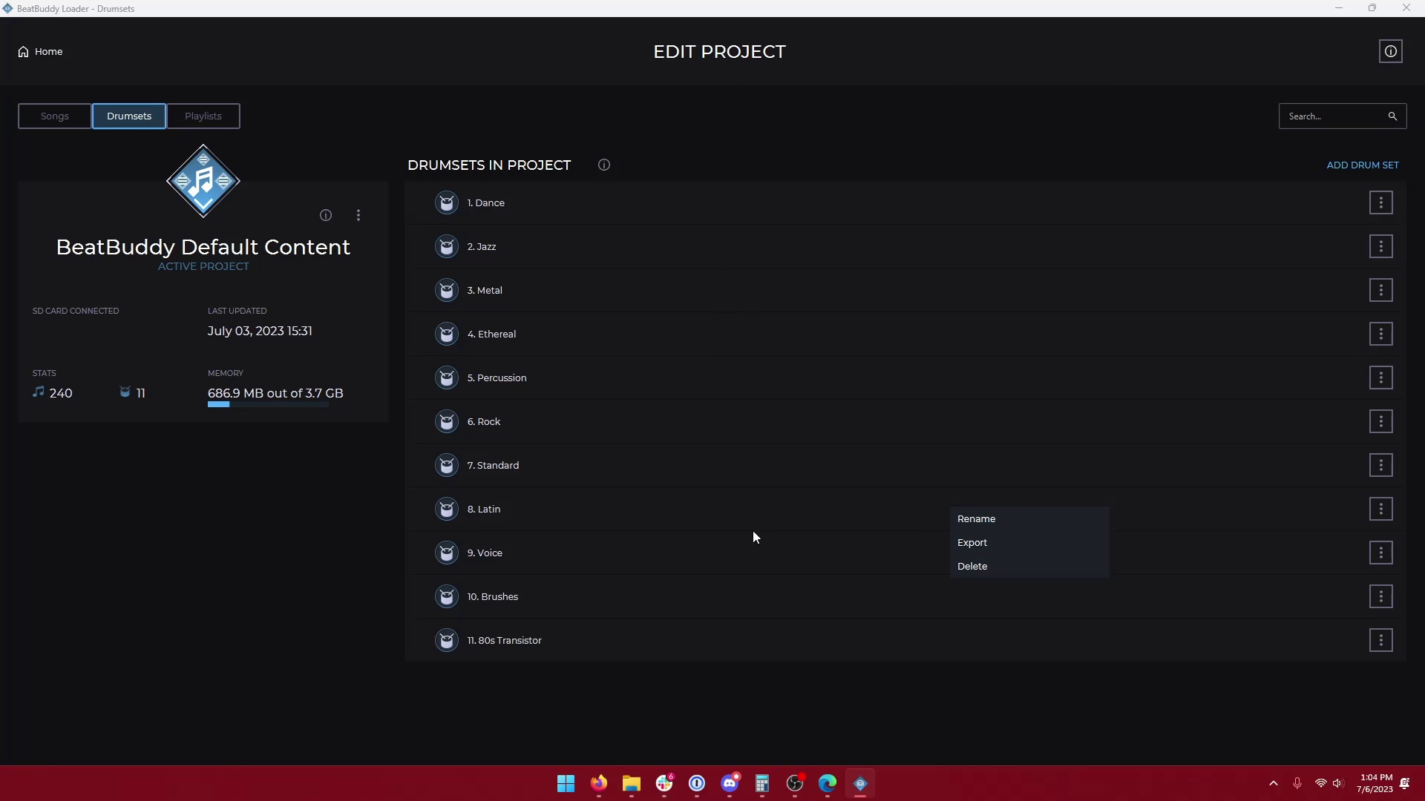
{"action": "left_click", "coordinate": [635, 689]}
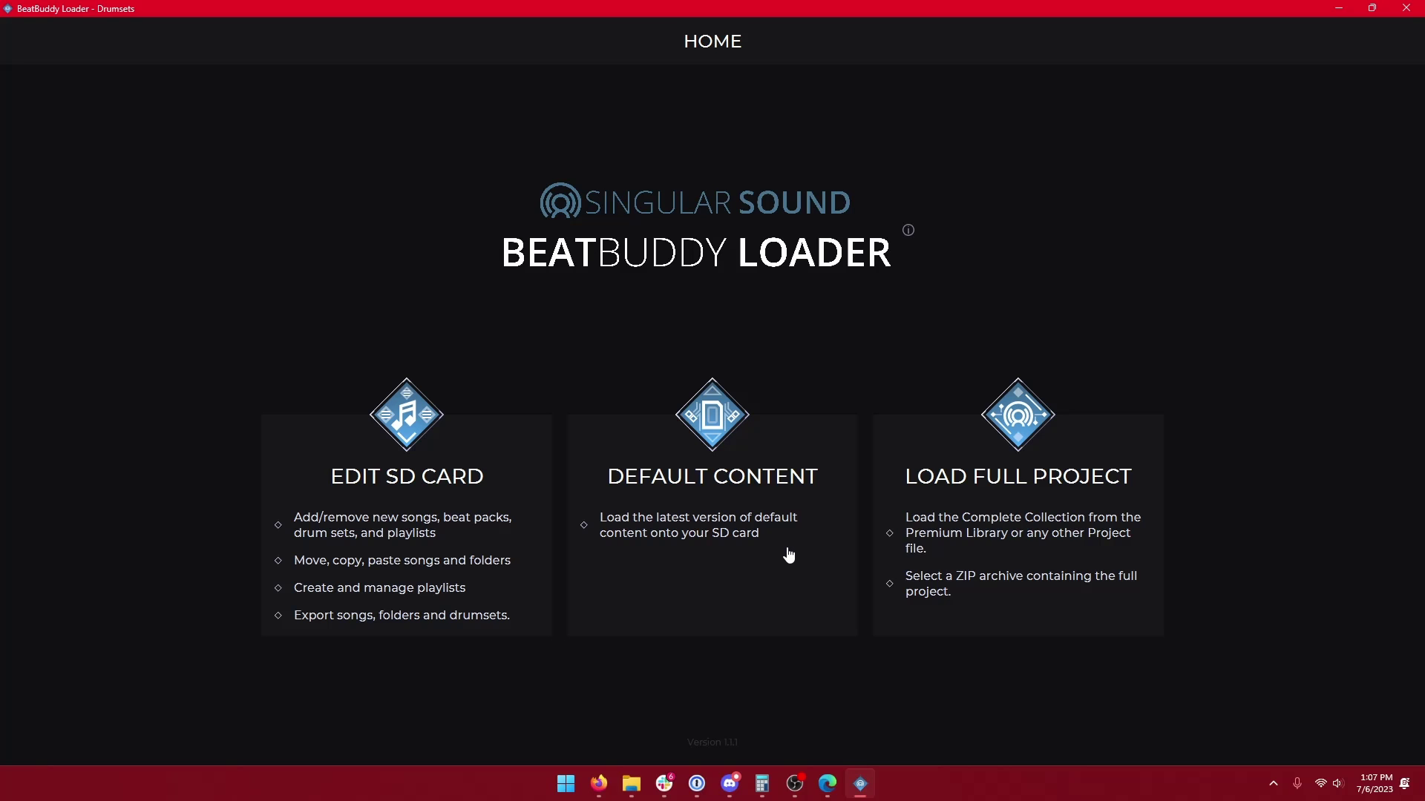
Load default content onto the 3.7 GB H: USB drive, with an SD card backup requested first
{"action": "left_click", "coordinate": [779, 534]}
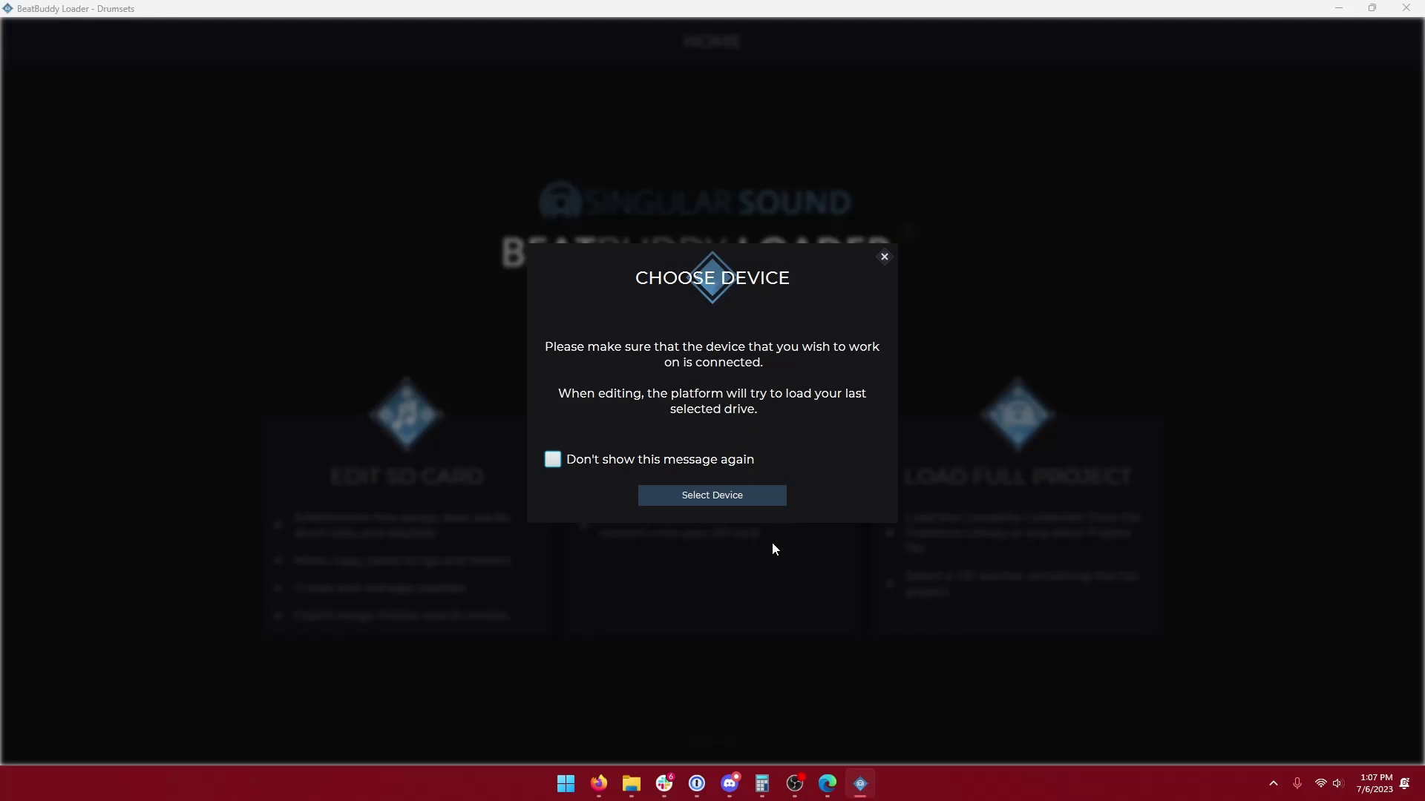
{"action": "left_click", "coordinate": [727, 495]}
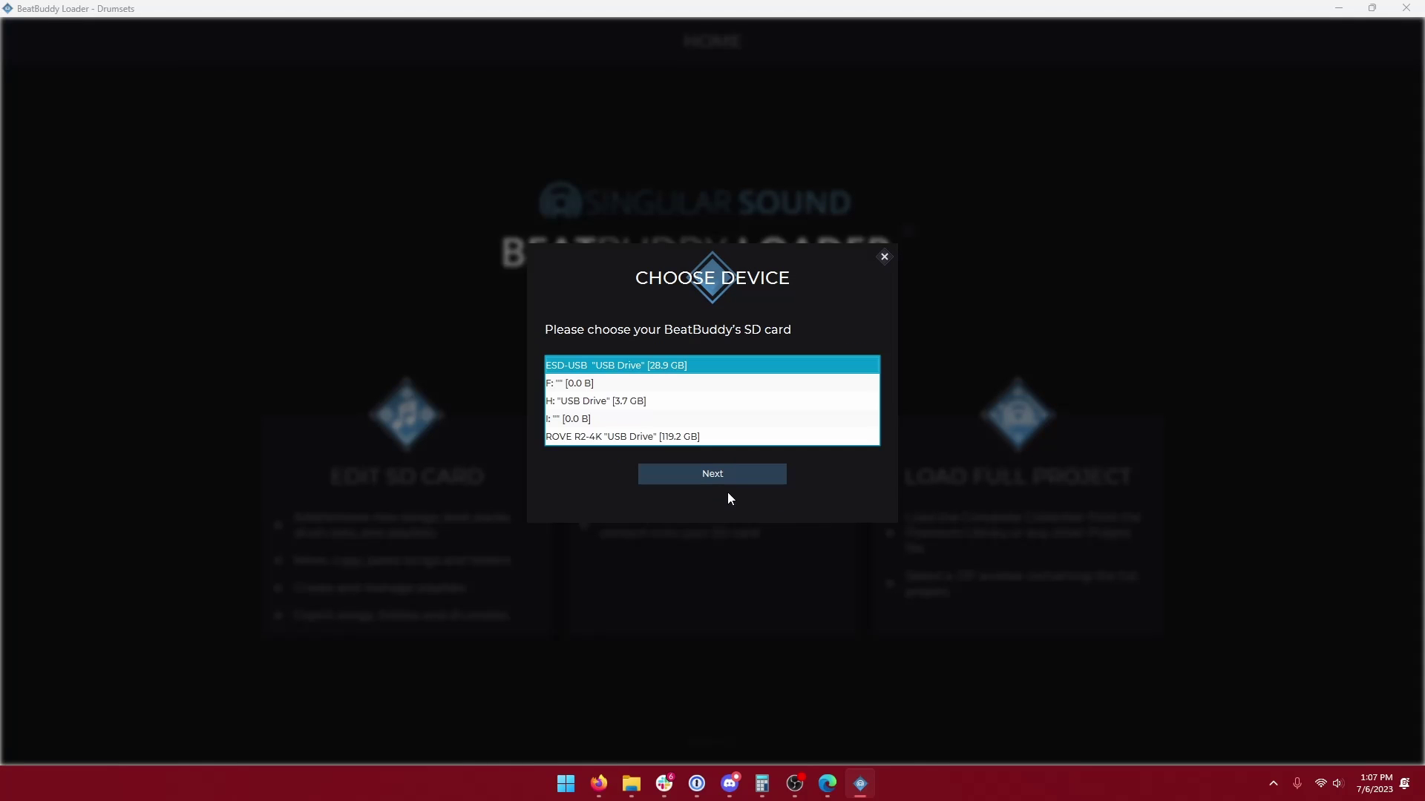
{"action": "left_click", "coordinate": [645, 401]}
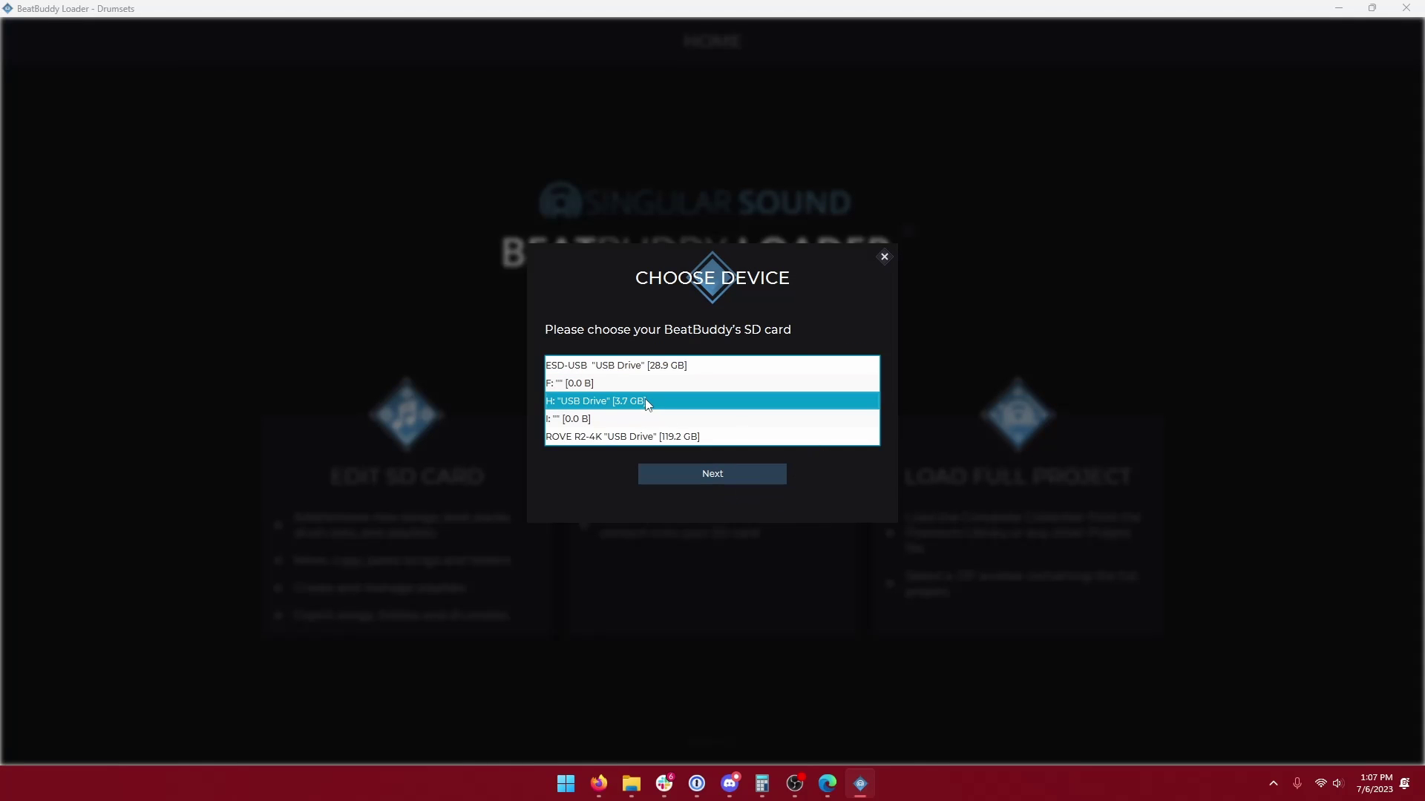
{"action": "left_click", "coordinate": [726, 478]}
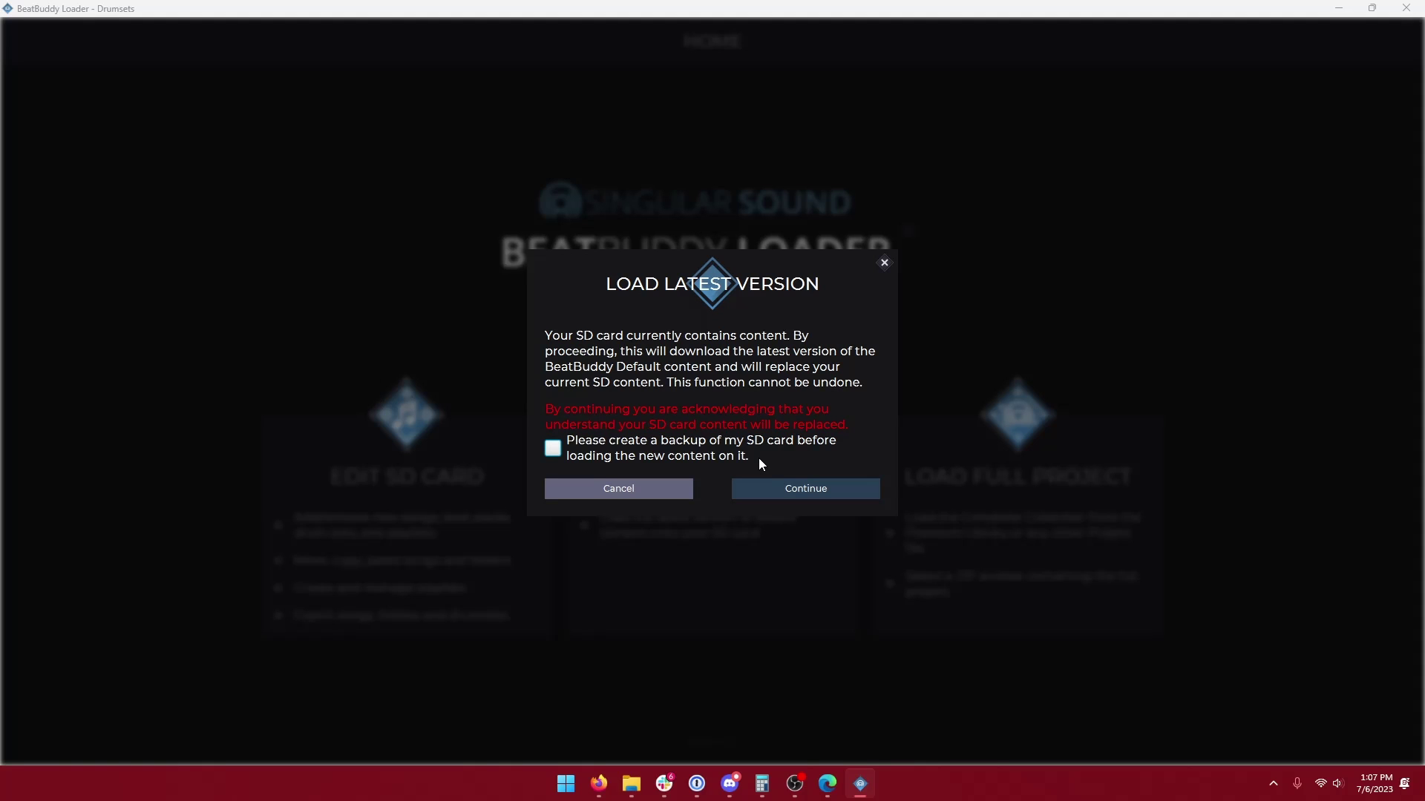
{"action": "left_click", "coordinate": [740, 457]}
Back up the card to the existing default content backup folder, load the content, and close ALL DONE
{"action": "left_click", "coordinate": [837, 500]}
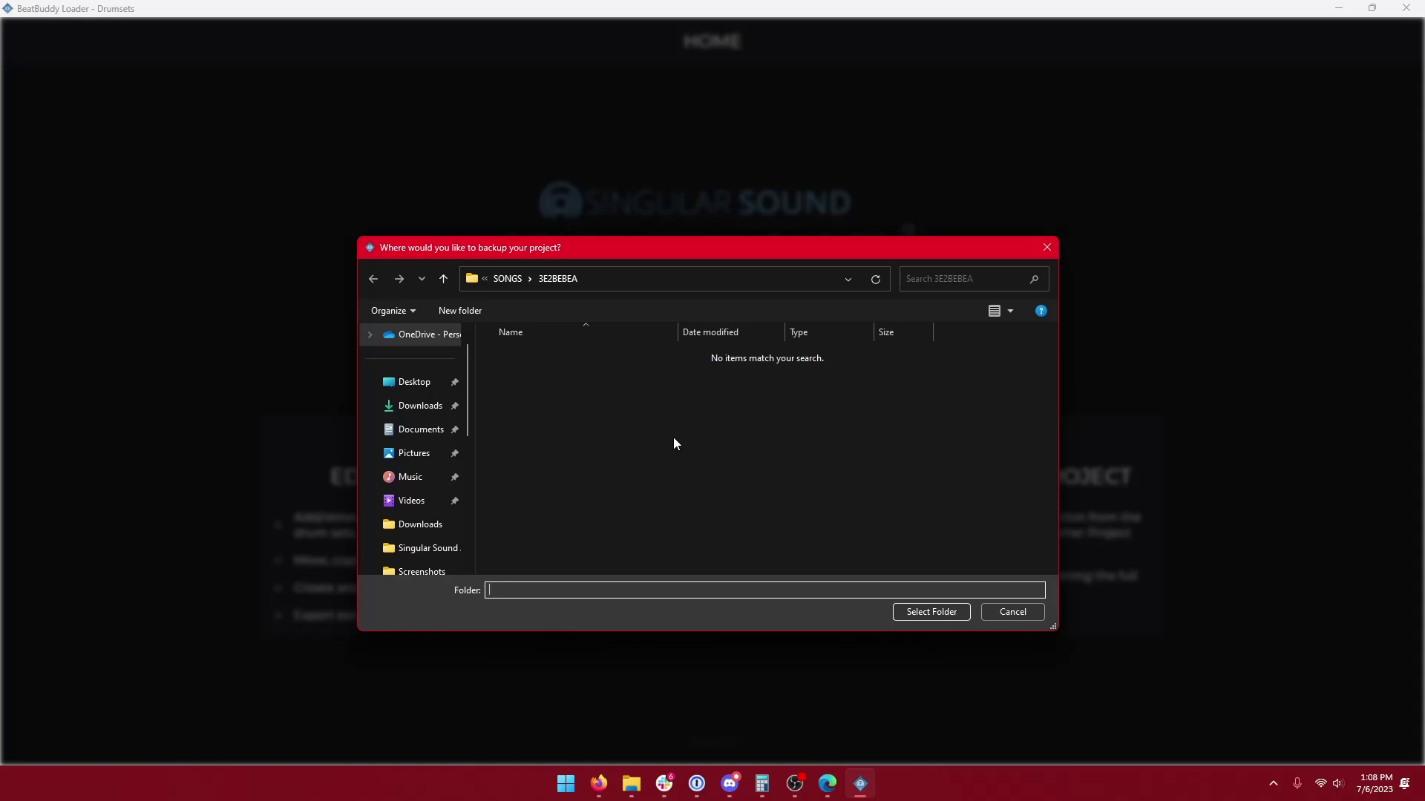
{"action": "left_click", "coordinate": [507, 278]}
{"action": "left_click", "coordinate": [630, 279]}
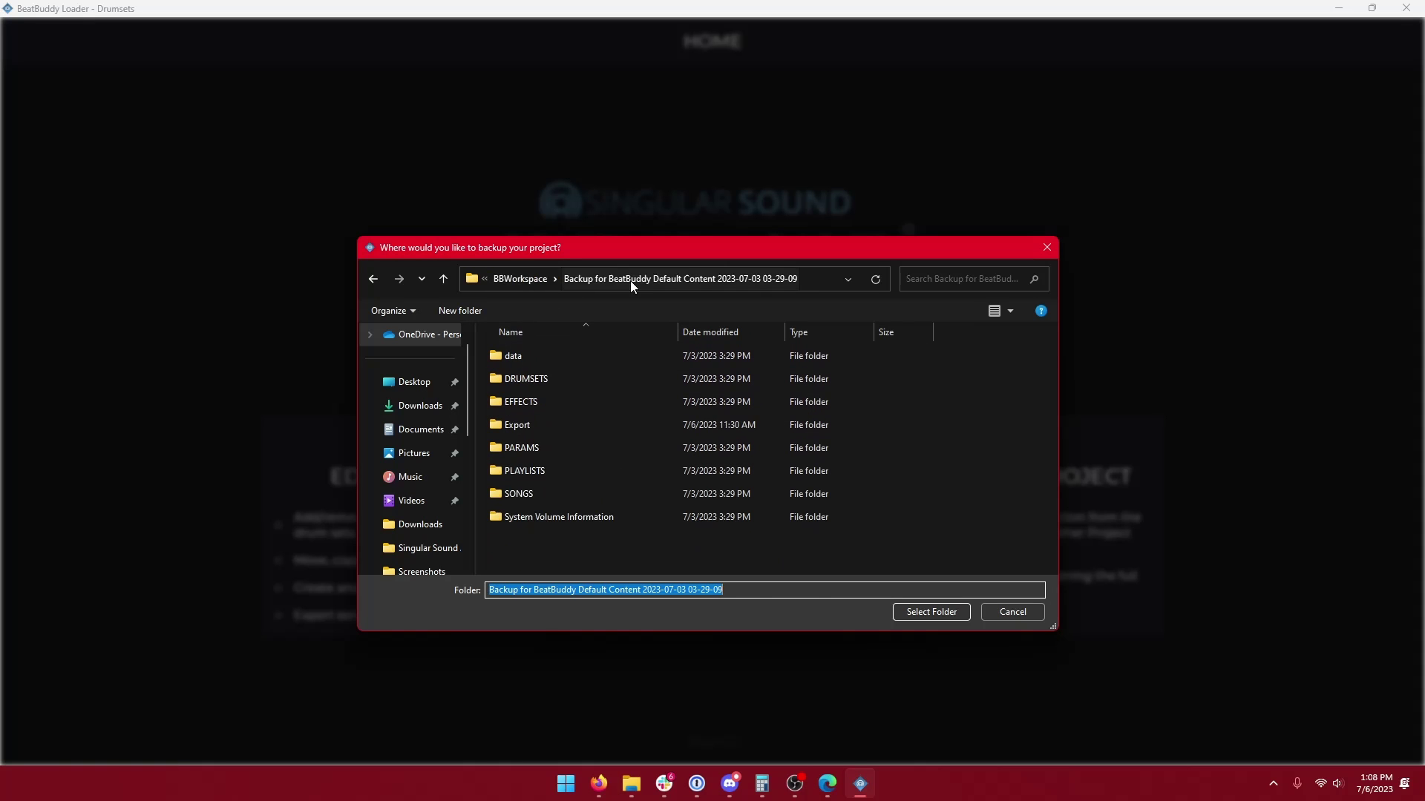
{"action": "key", "text": "Return"}
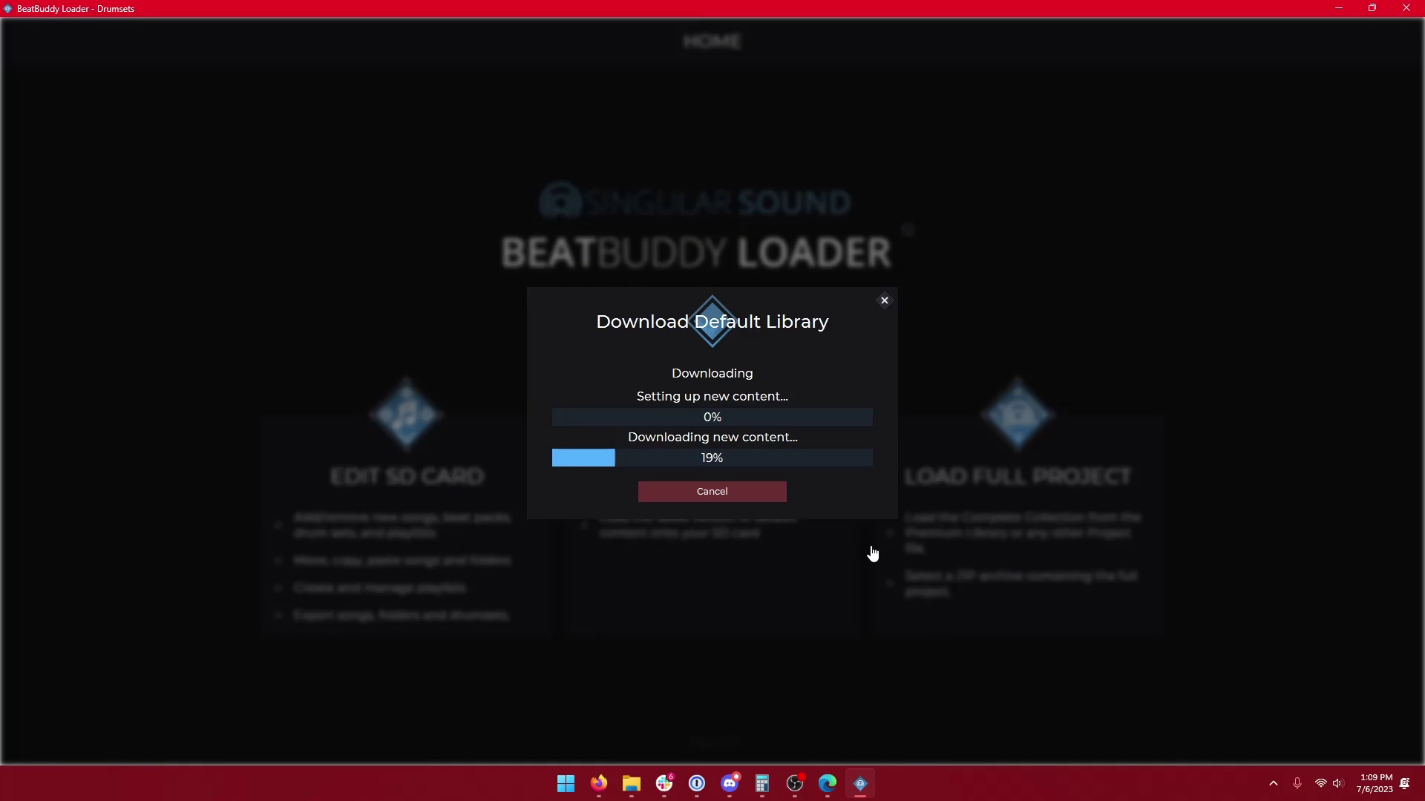
{"action": "left_click", "coordinate": [873, 553]}
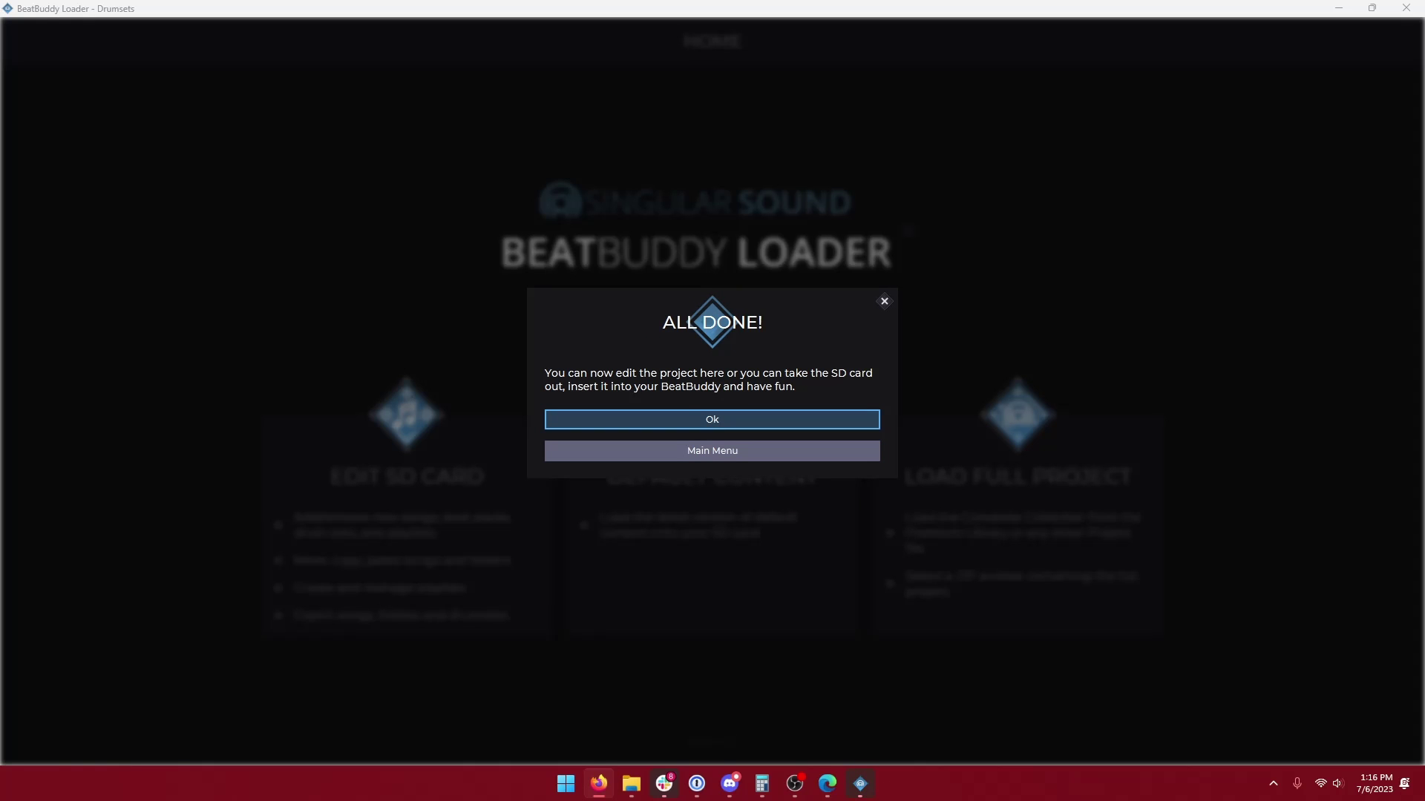
{"action": "left_click", "coordinate": [731, 451]}
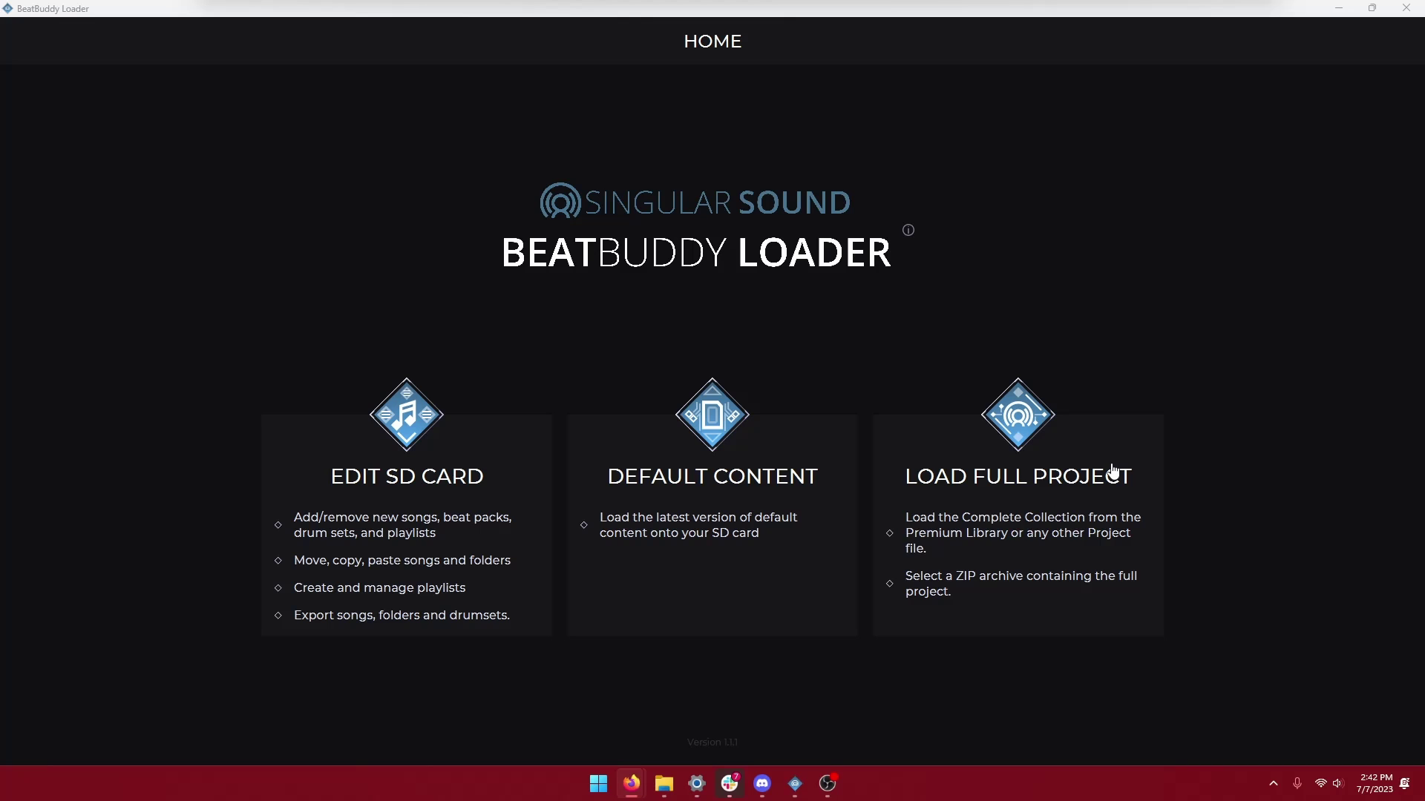
Start a full-project load onto the 3.7 GB H: USB drive
{"action": "left_click", "coordinate": [1113, 471]}
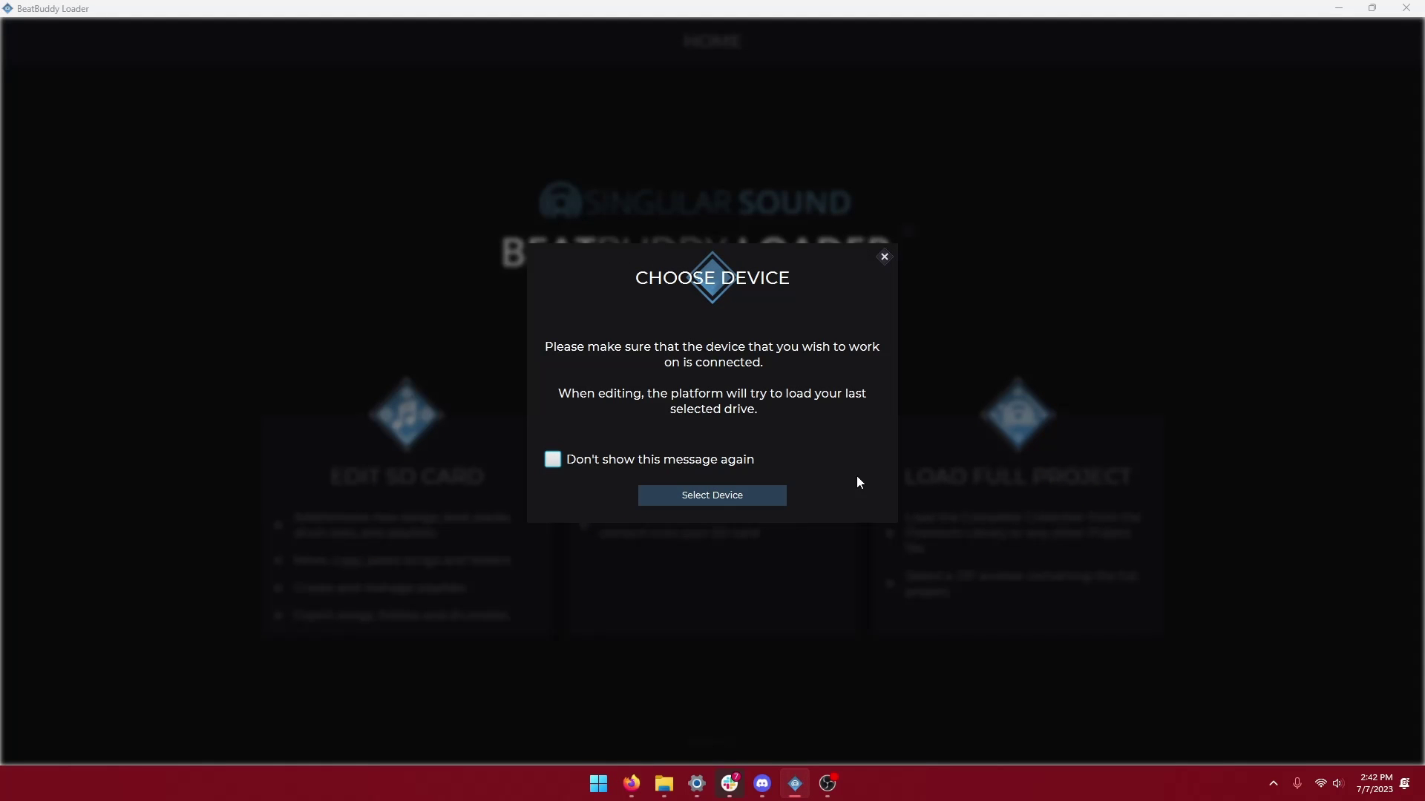
{"action": "left_click", "coordinate": [735, 499]}
{"action": "left_click", "coordinate": [641, 386]}
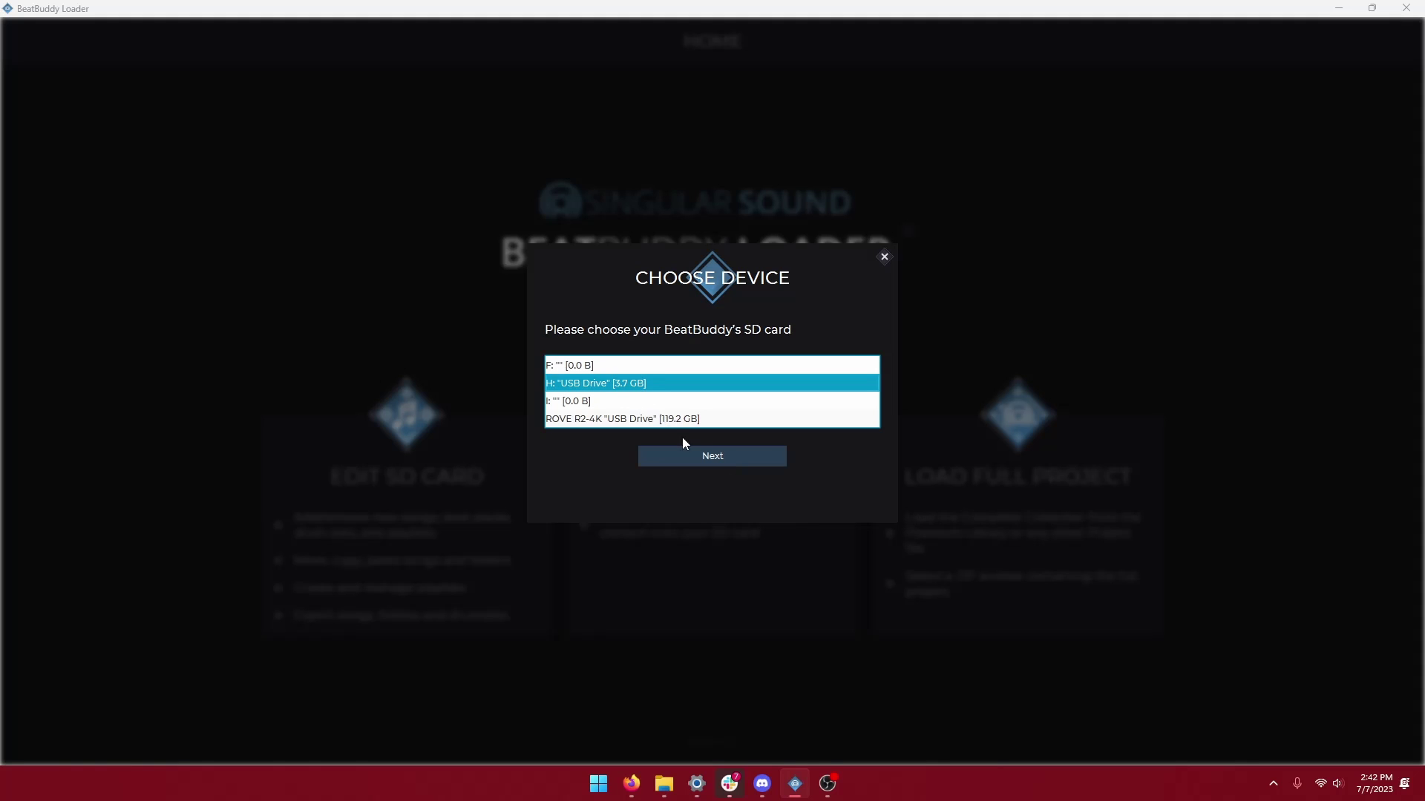
{"action": "left_click", "coordinate": [704, 459]}
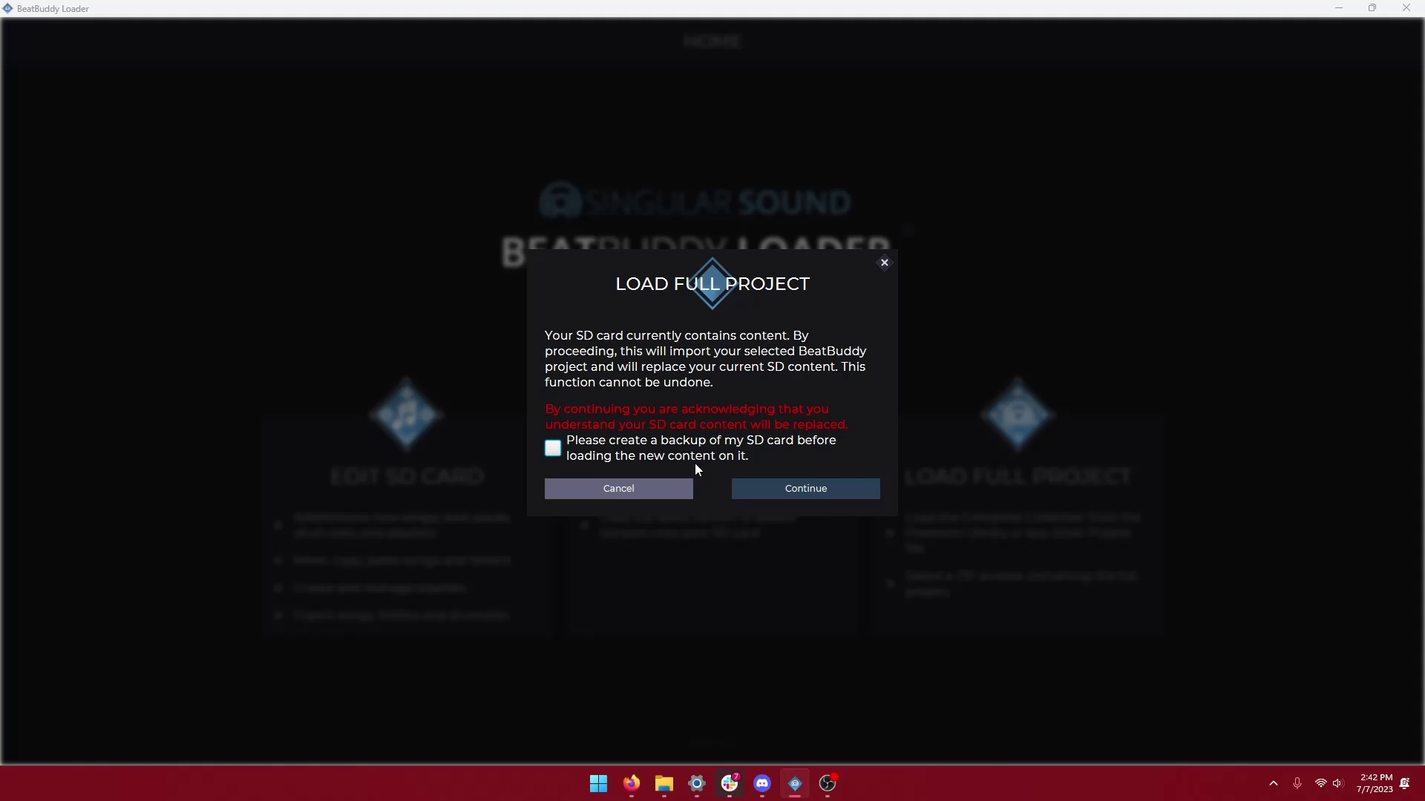
Accept the content-replacement warning and select the BeatBuddy Default Content 2.1 - Project folder
{"action": "left_click", "coordinate": [753, 492]}
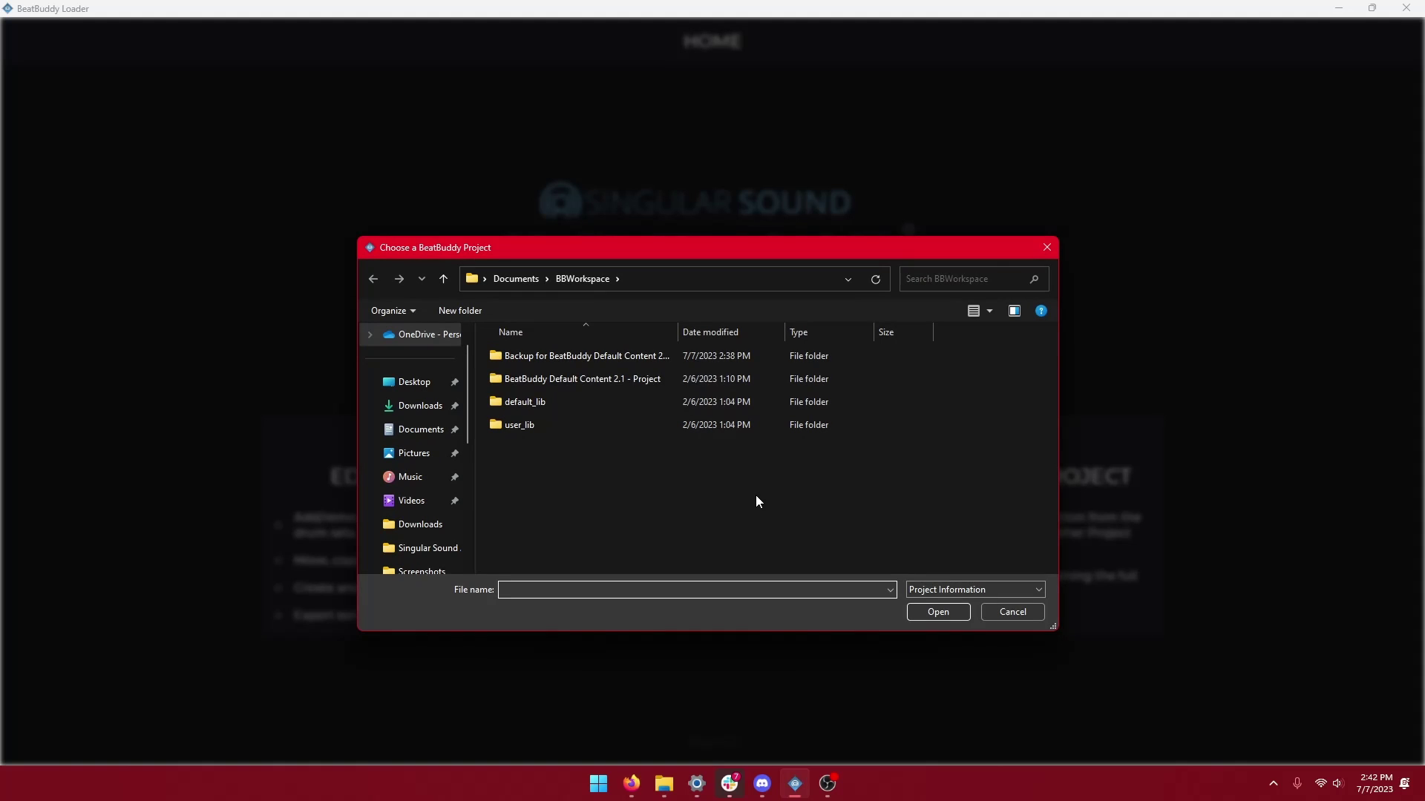
{"action": "left_click", "coordinate": [641, 383]}
{"action": "left_click", "coordinate": [641, 382]}
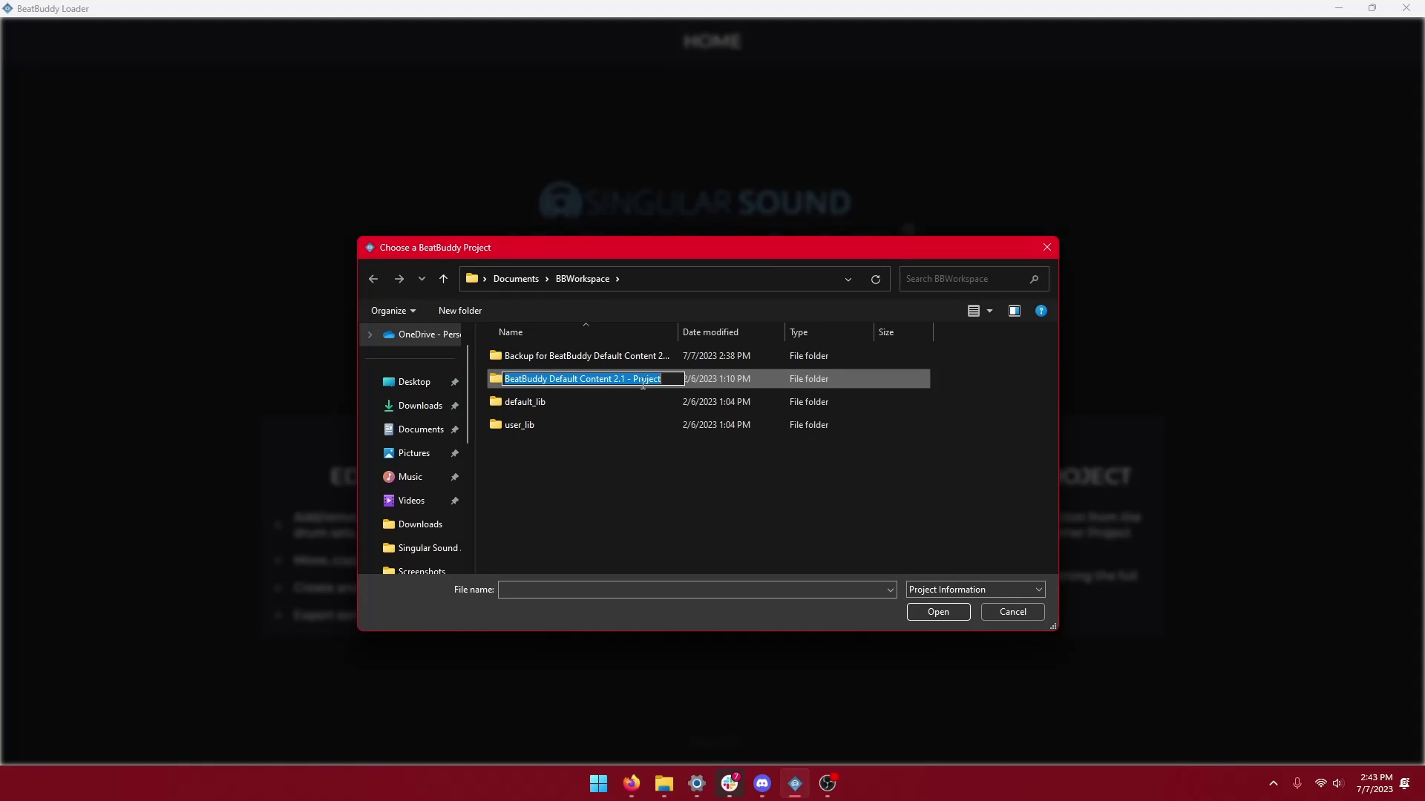
{"action": "key", "text": "Escape"}
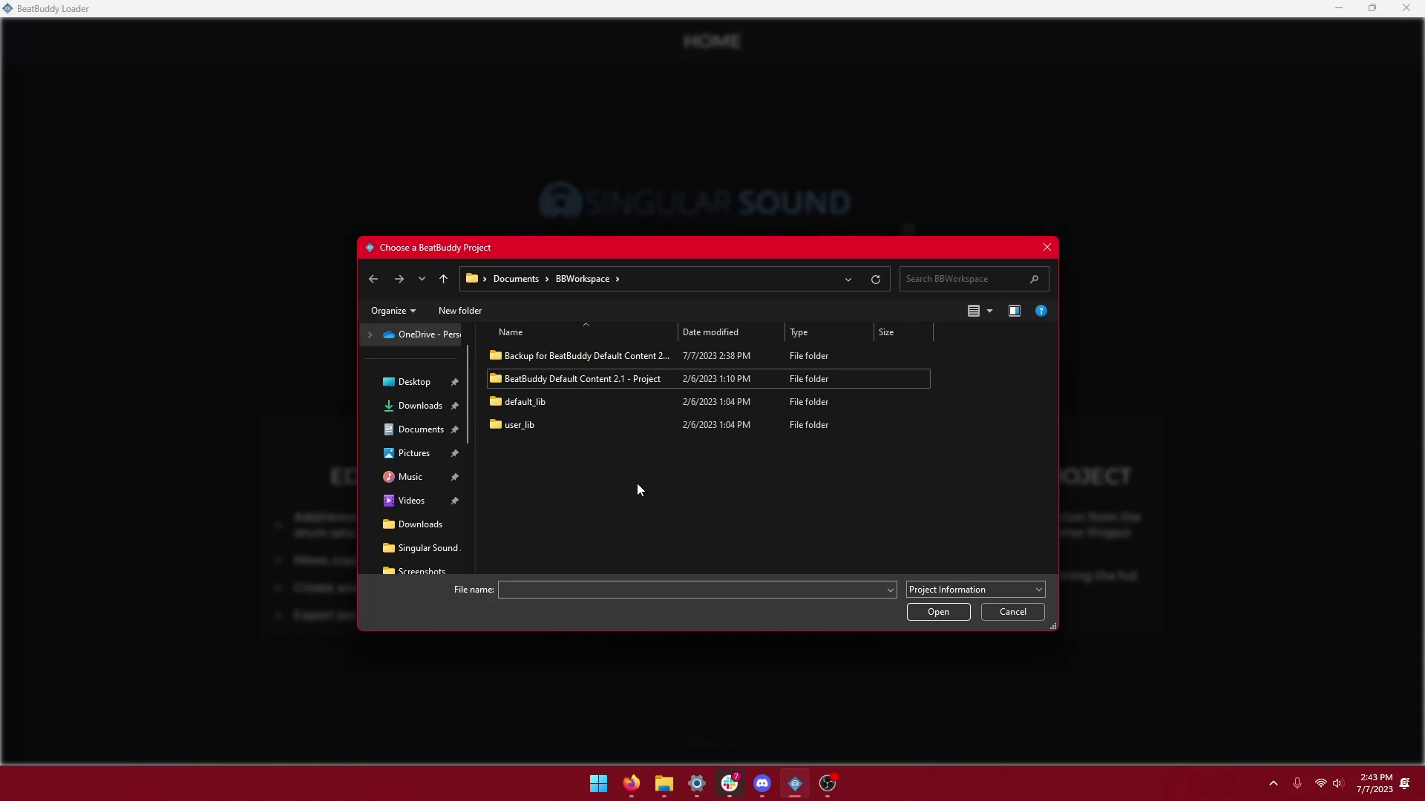
Pick the previously used project file from the File name dropdown
{"action": "left_click", "coordinate": [881, 588]}
{"action": "left_click", "coordinate": [891, 590]}
{"action": "left_click", "coordinate": [645, 606]}
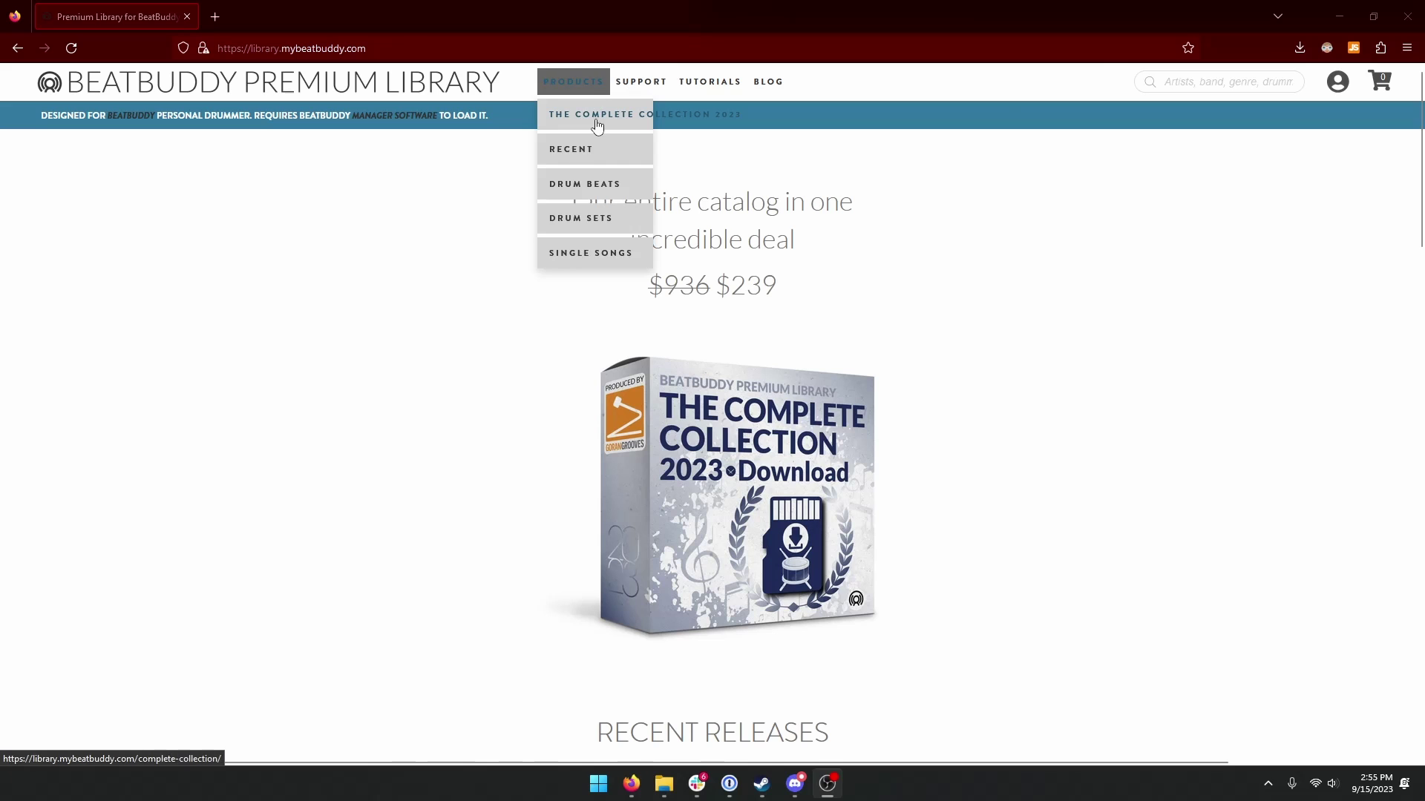
Add The Complete Collection 2023 ($239) to the cart and go to checkout
{"action": "left_click", "coordinate": [594, 114]}
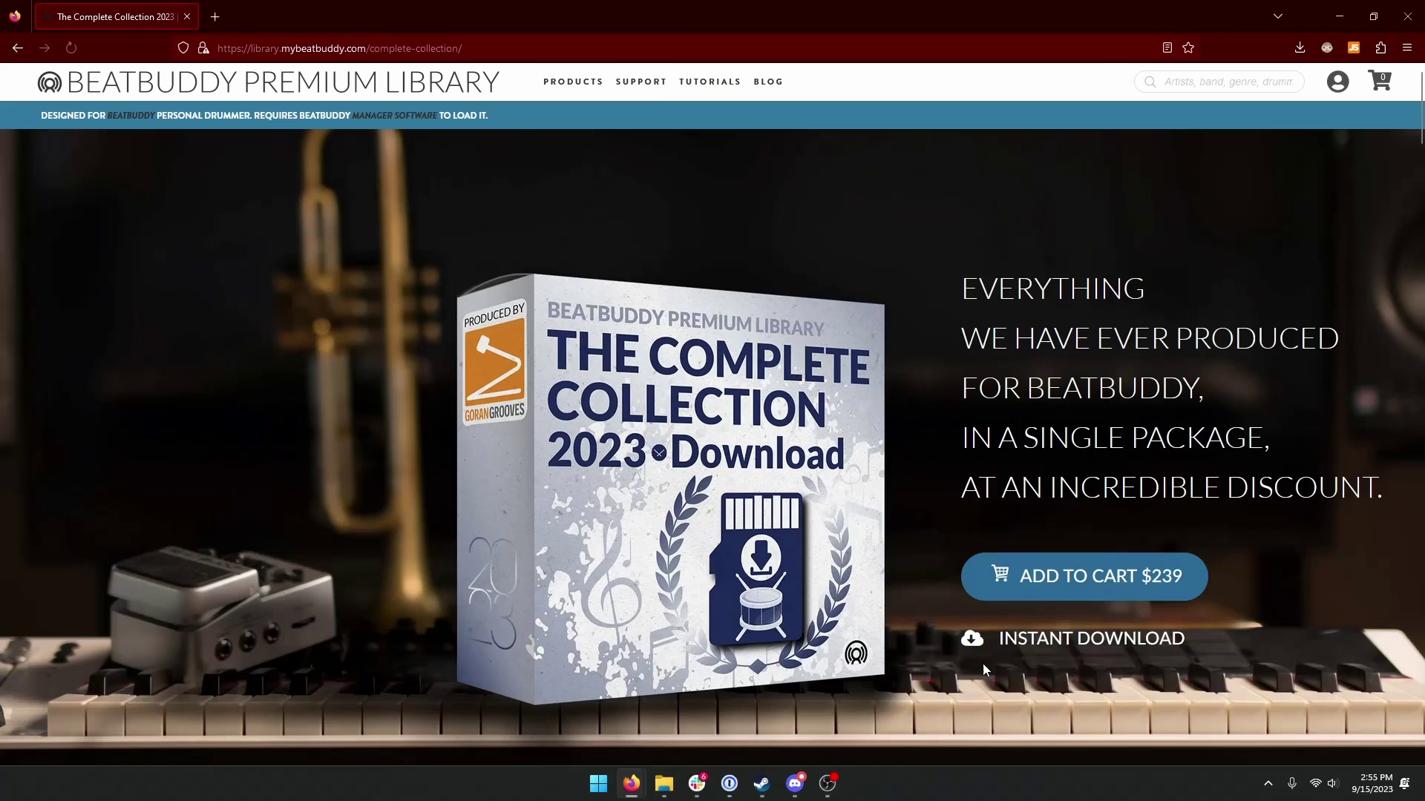
{"action": "left_click", "coordinate": [1054, 586]}
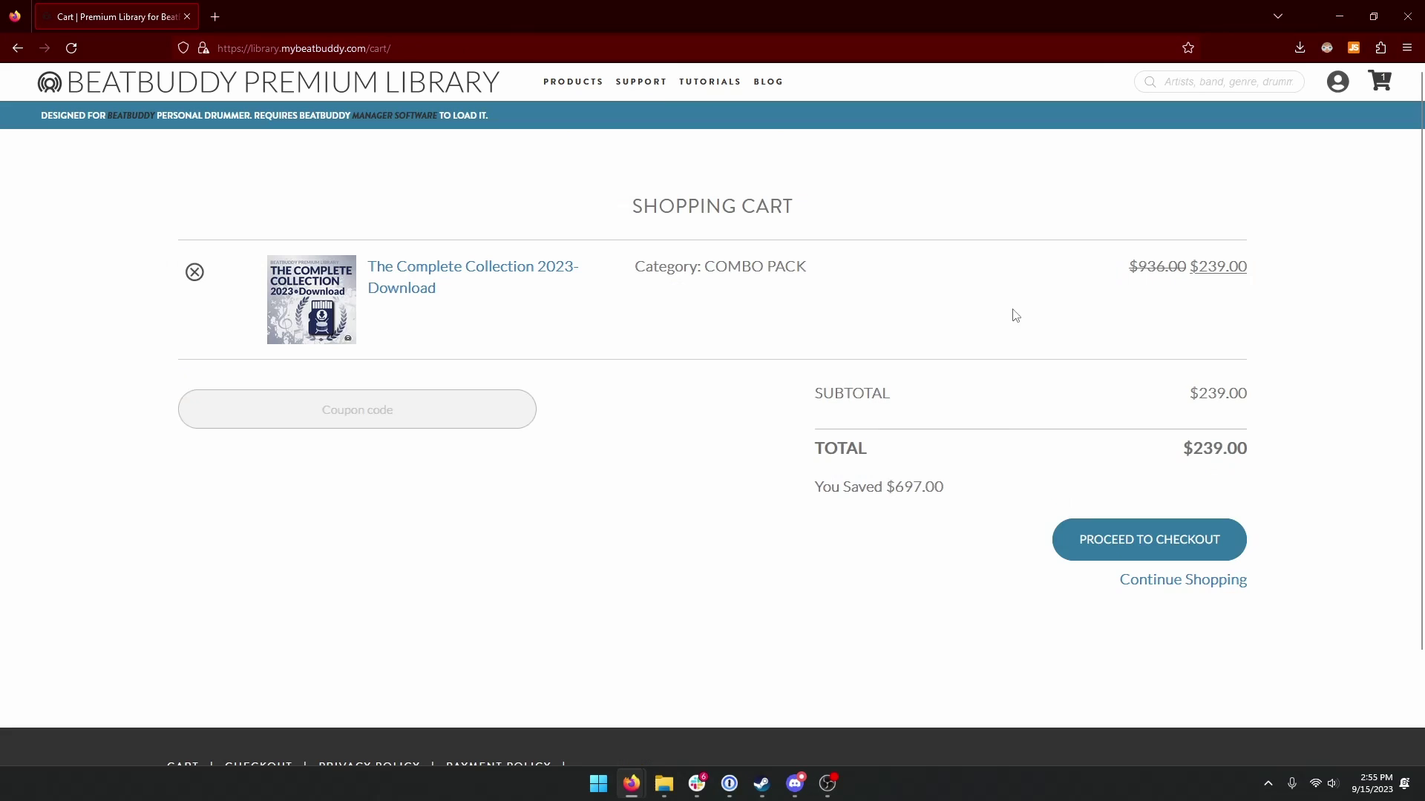
{"action": "left_click", "coordinate": [1091, 540]}
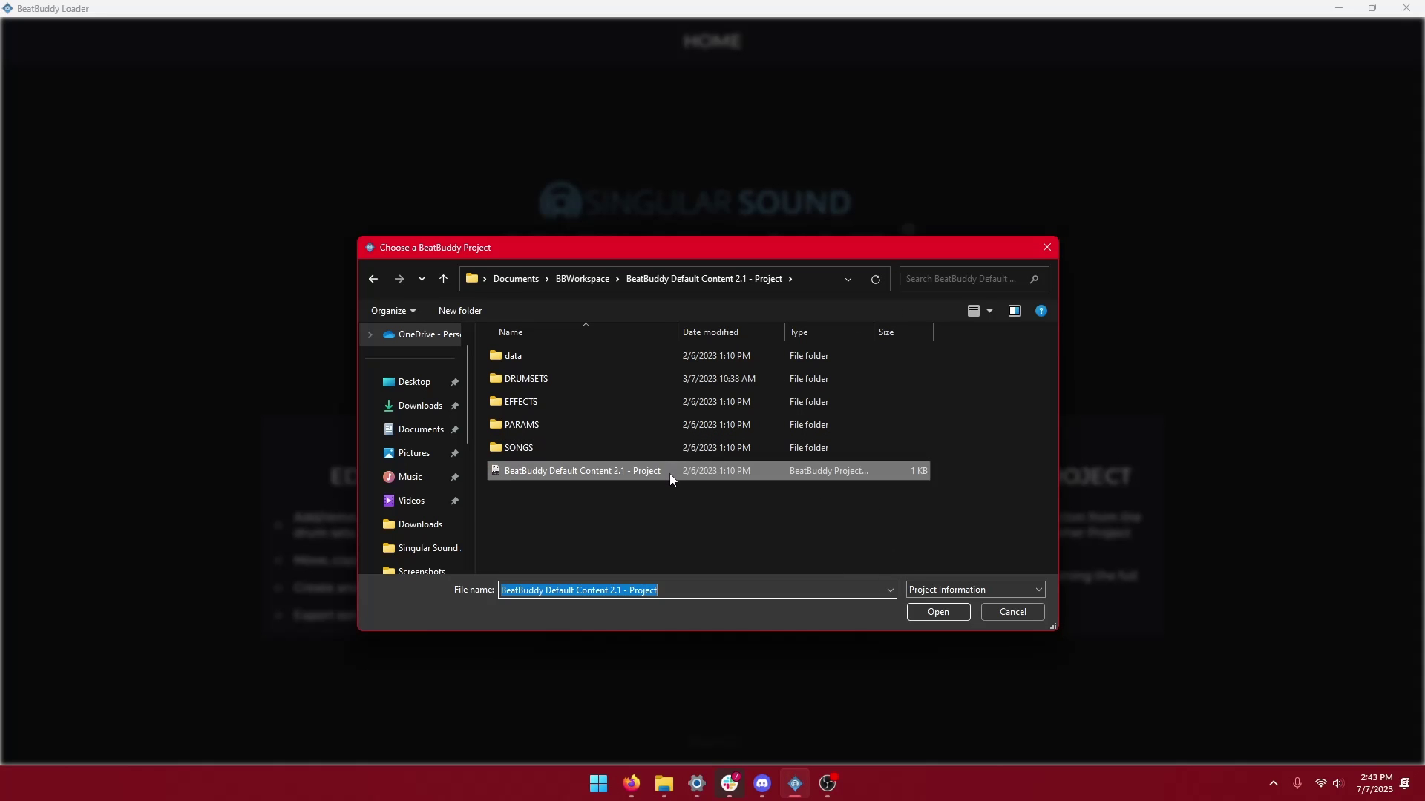
Open the BeatBuddy Default Content 2.1 project to wipe the SD card and load it
{"action": "left_click", "coordinate": [924, 612]}
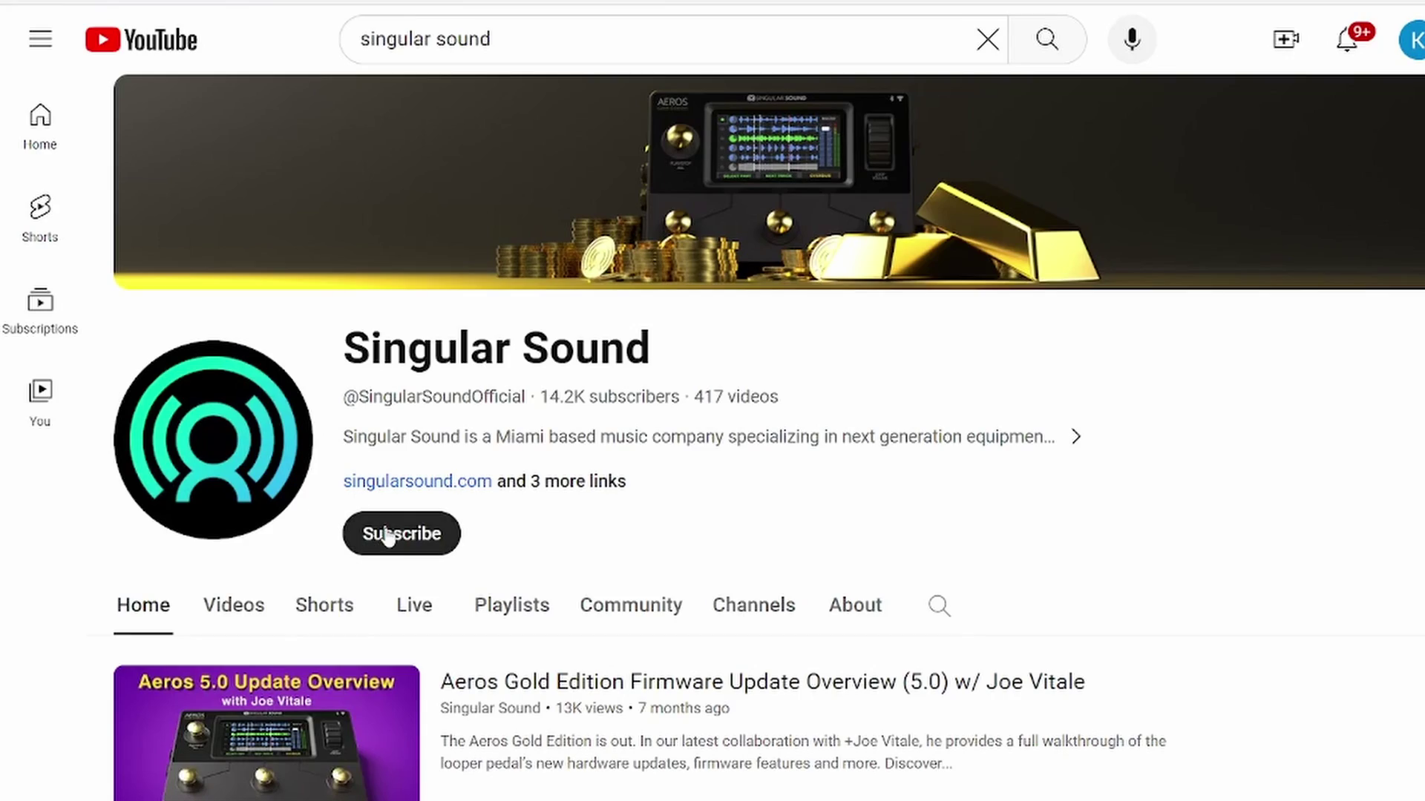
Subscribe to the Singular Sound YouTube channel and browse its Videos list
{"action": "left_click", "coordinate": [388, 536]}
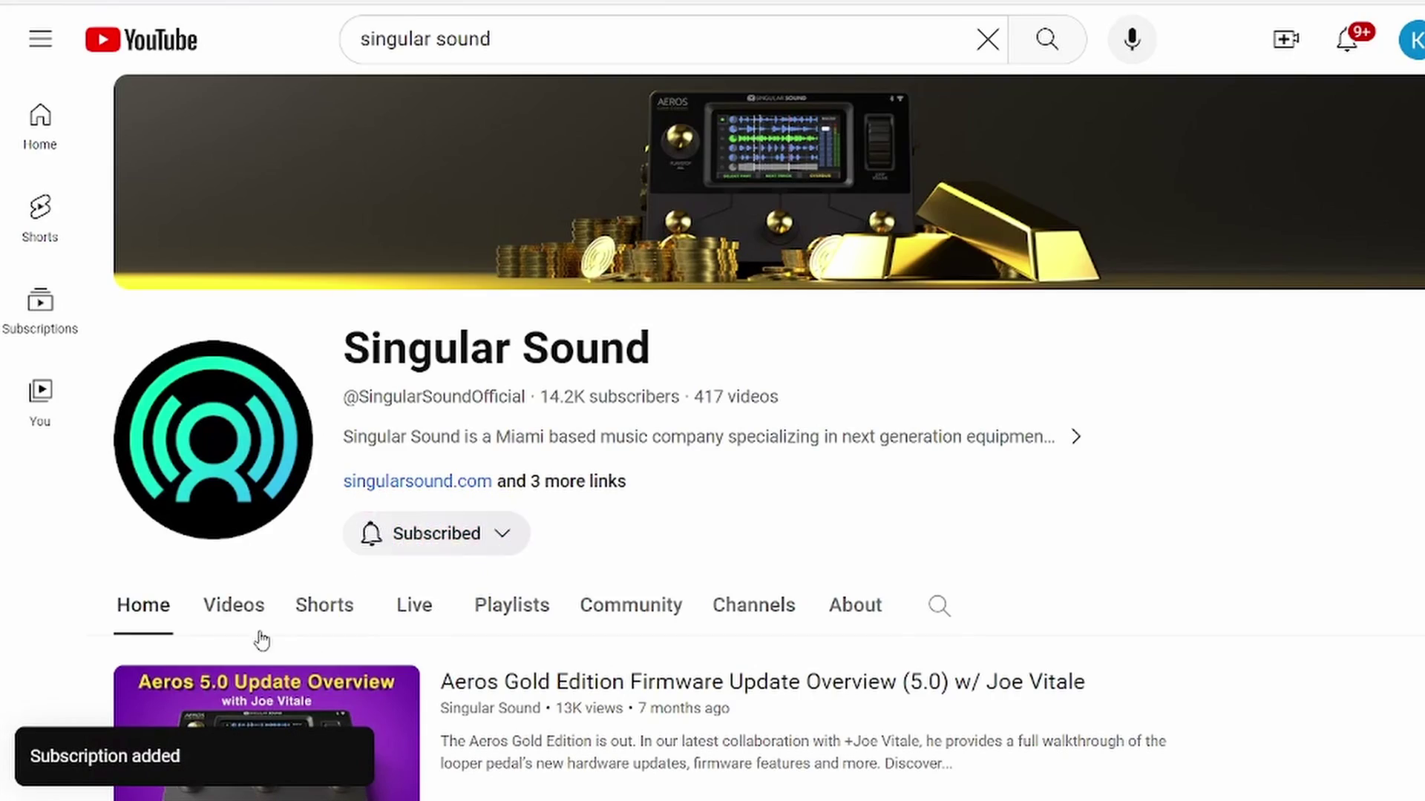
{"action": "left_click", "coordinate": [236, 606]}
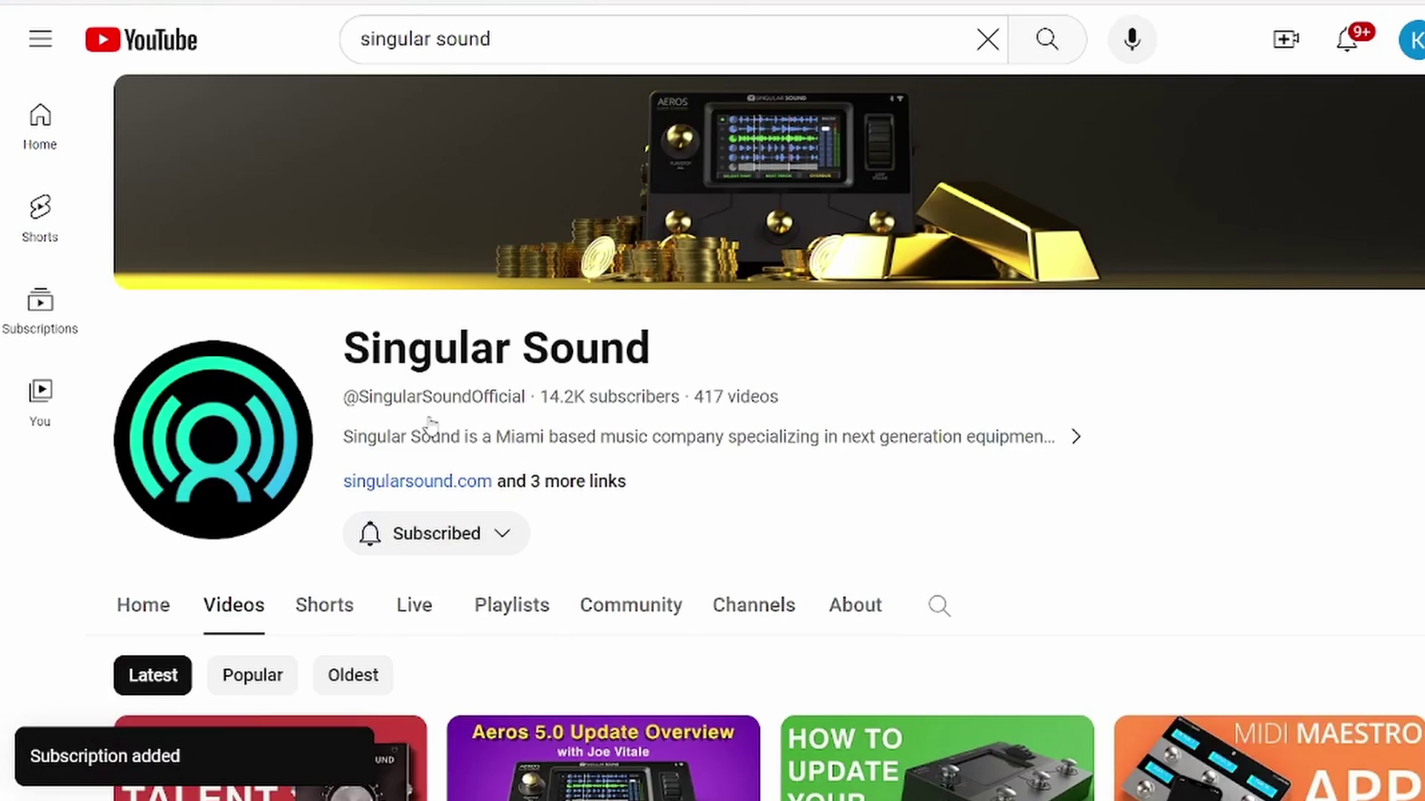
{"action": "scroll", "coordinate": [608, 490], "scroll_direction": "down", "scroll_amount": 1}
{"action": "scroll", "coordinate": [608, 490], "scroll_direction": "down", "scroll_amount": 7}
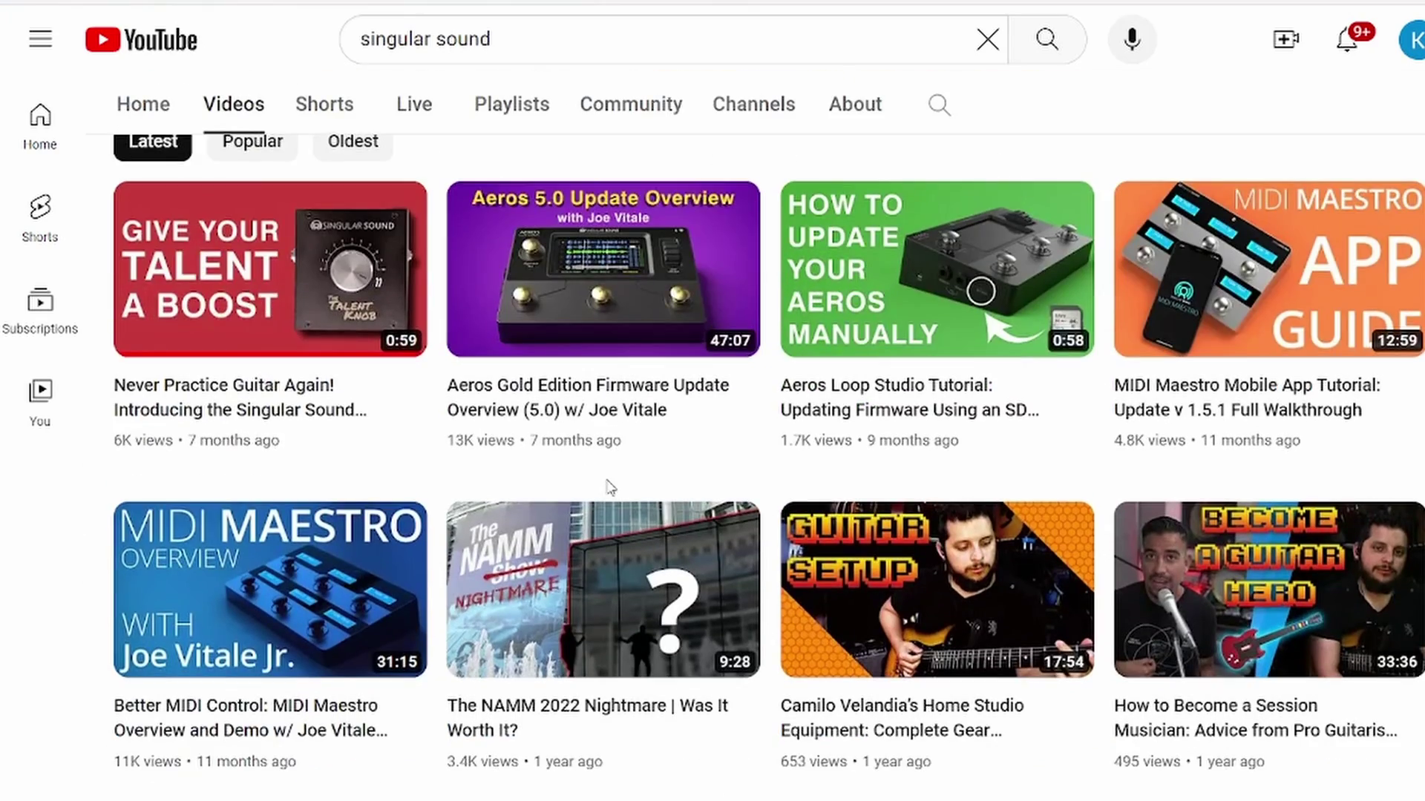
{"action": "scroll", "coordinate": [607, 479], "scroll_direction": "down", "scroll_amount": 8}
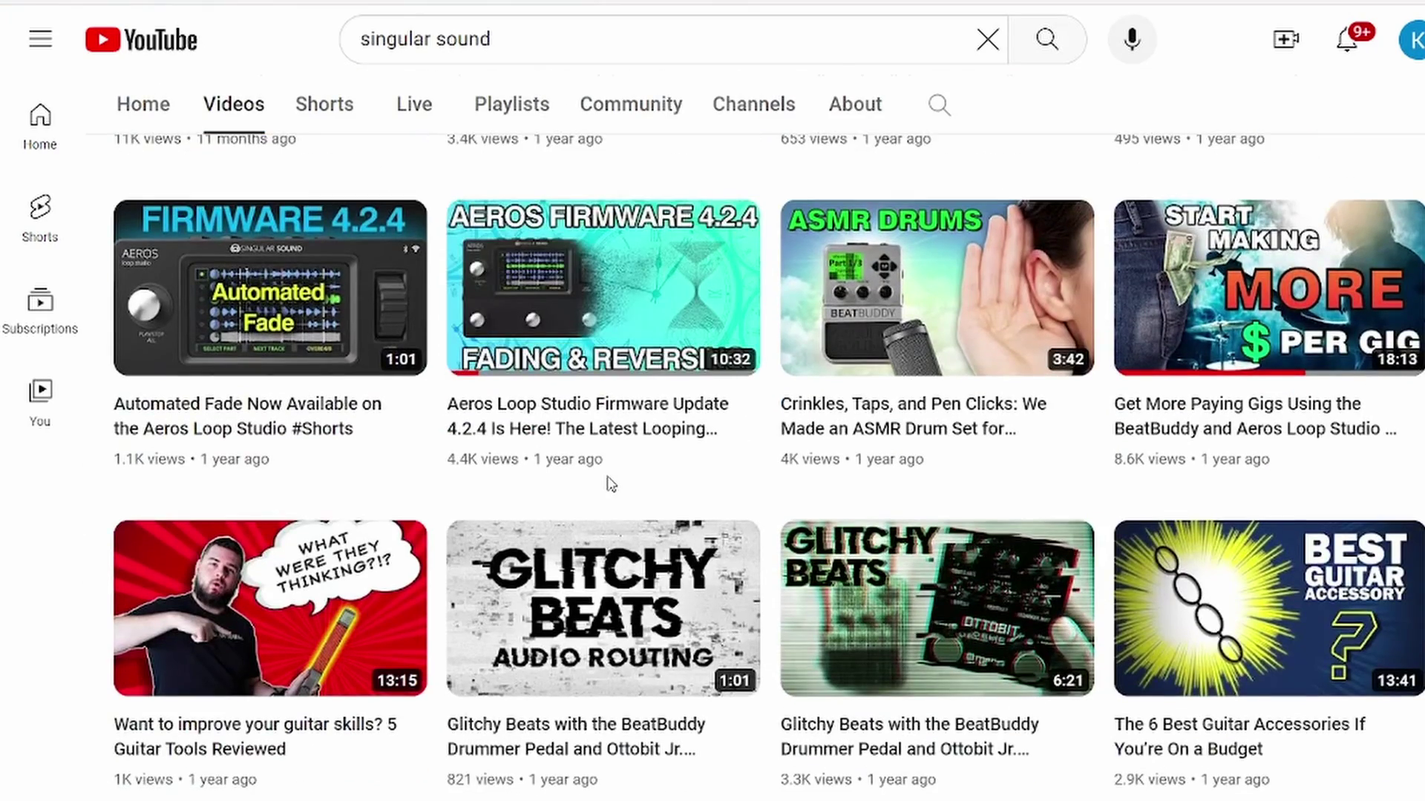